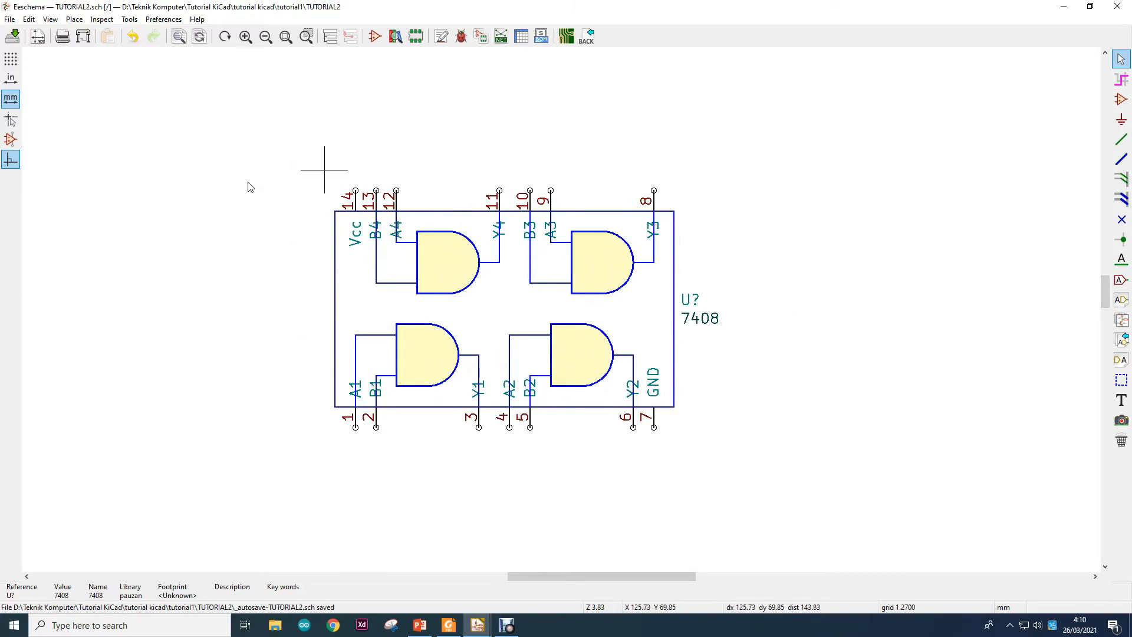
Step: Close the schematic editor, open the Footprint Editor from the project manager, and dismiss the footprint load error
click(1116, 6)
click(521, 354)
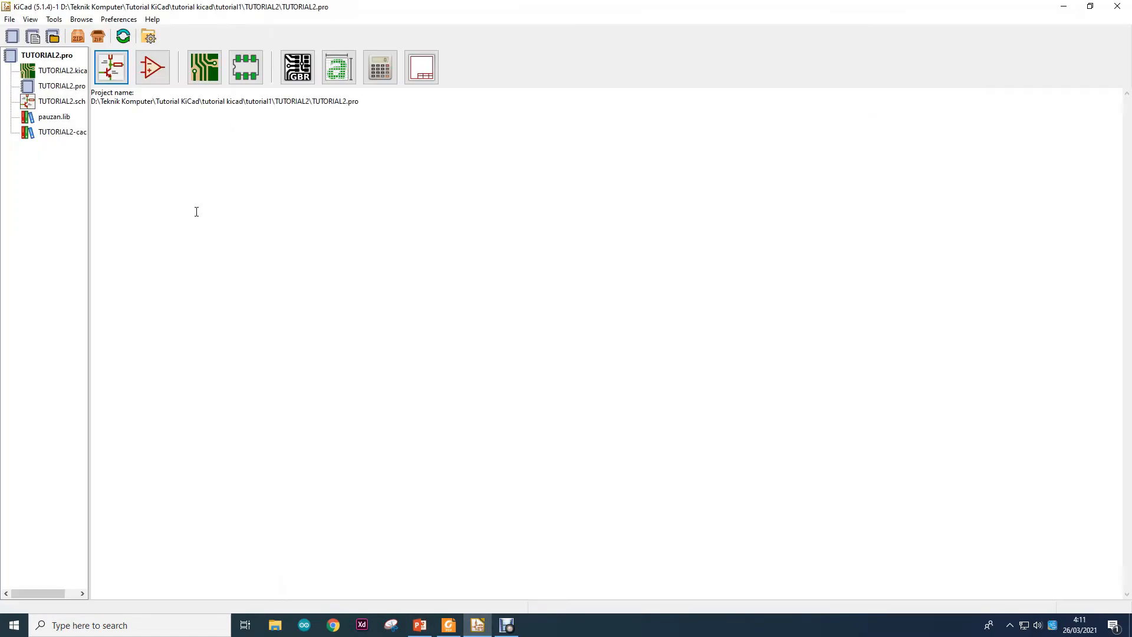
click(245, 69)
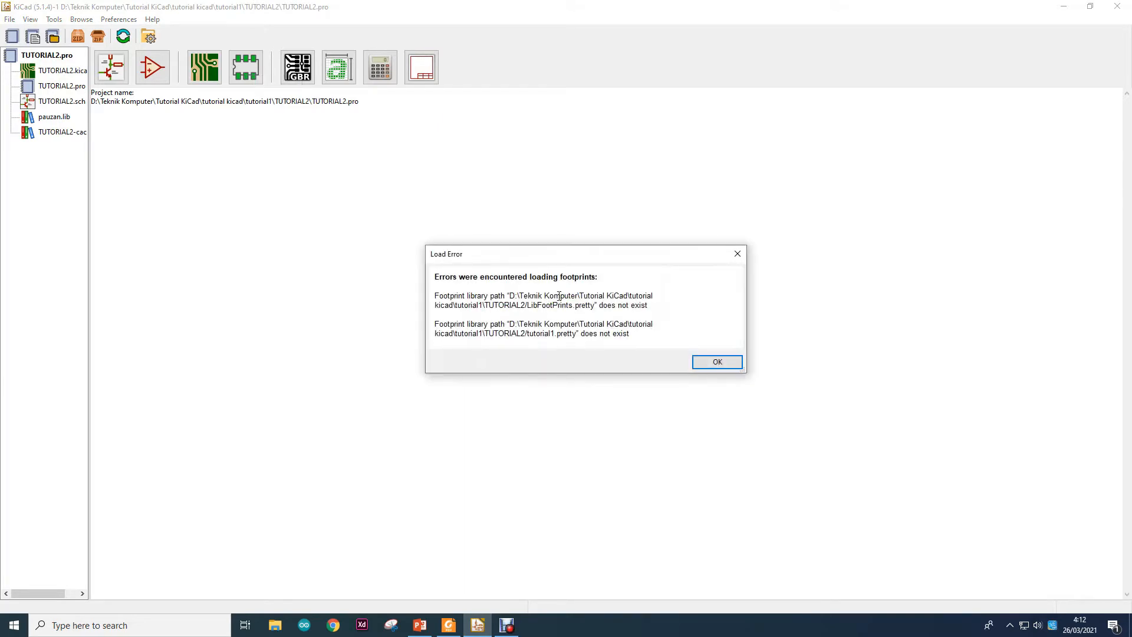
key(Return)
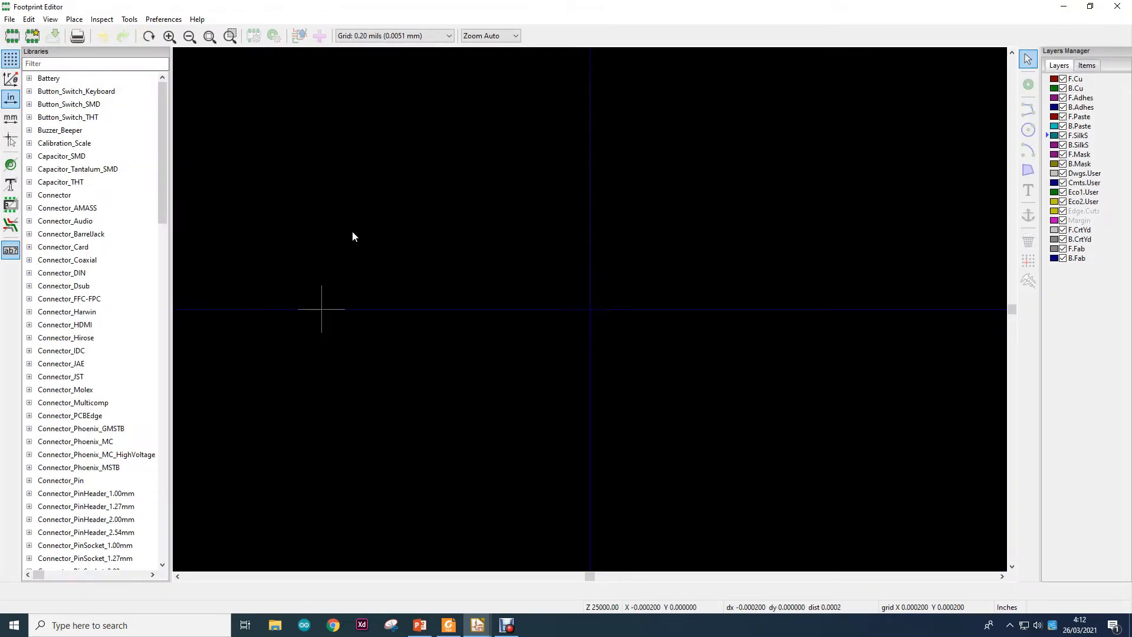
Step: Create a new footprint library named TUTORIAL2 in the project folder and add it to the Global library table
mouse_move(161, 183)
mouse_down()
mouse_move(183, 524)
mouse_move(172, 167)
mouse_up()
click(11, 21)
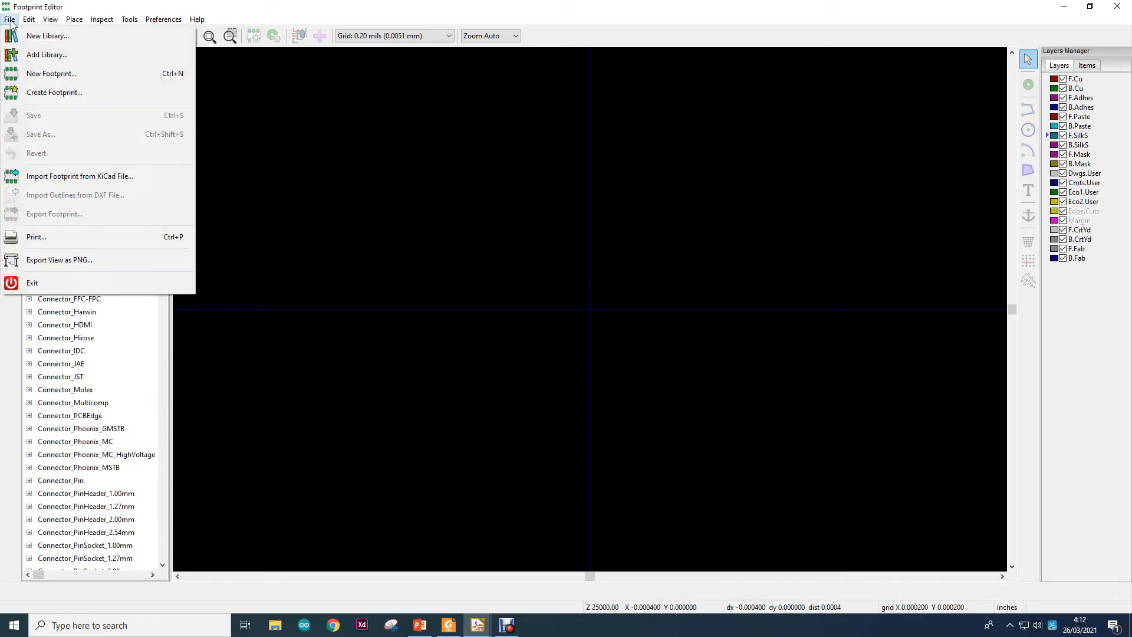
click(23, 34)
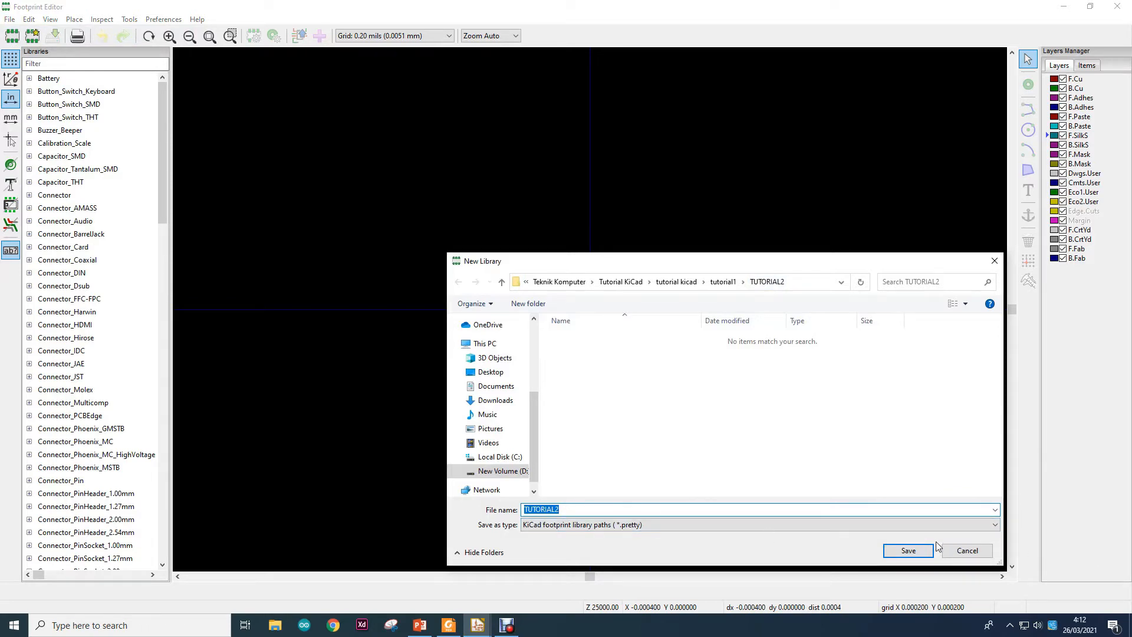
click(905, 550)
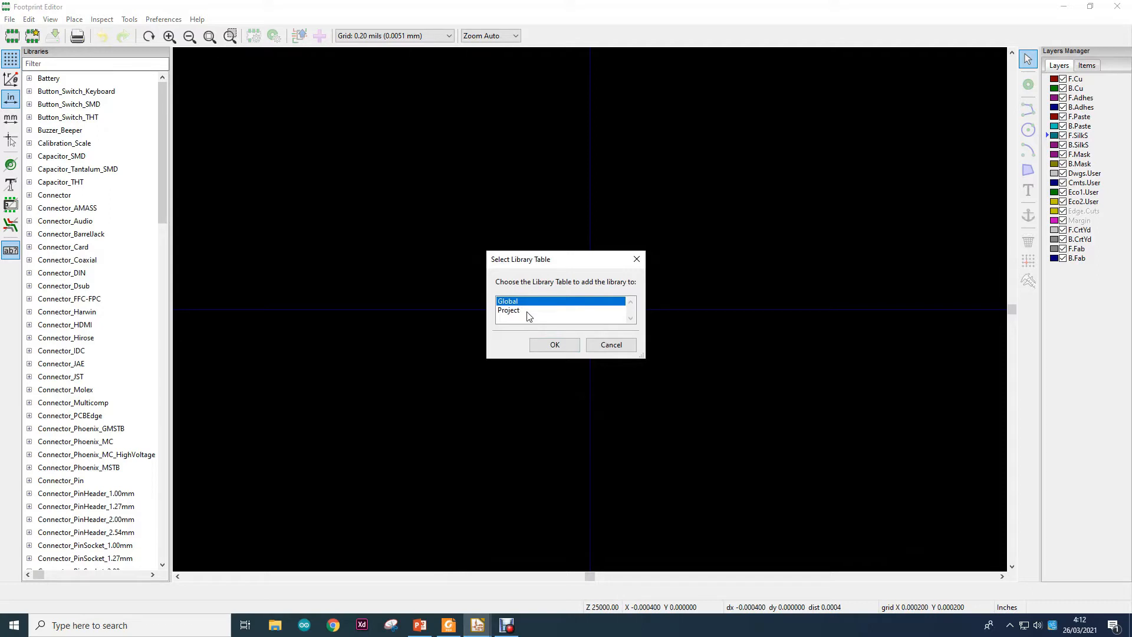
click(544, 344)
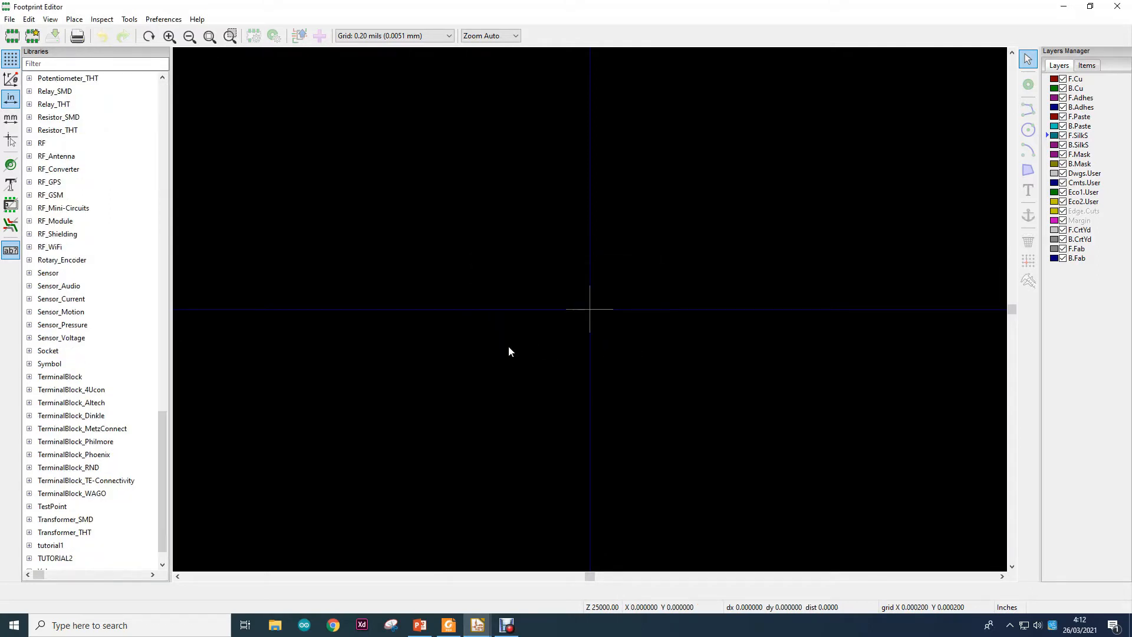
Step: Create a new footprint named 7408 in the TUTORIAL2 library
scroll(144, 429, up, 1)
scroll(144, 429, down, 2)
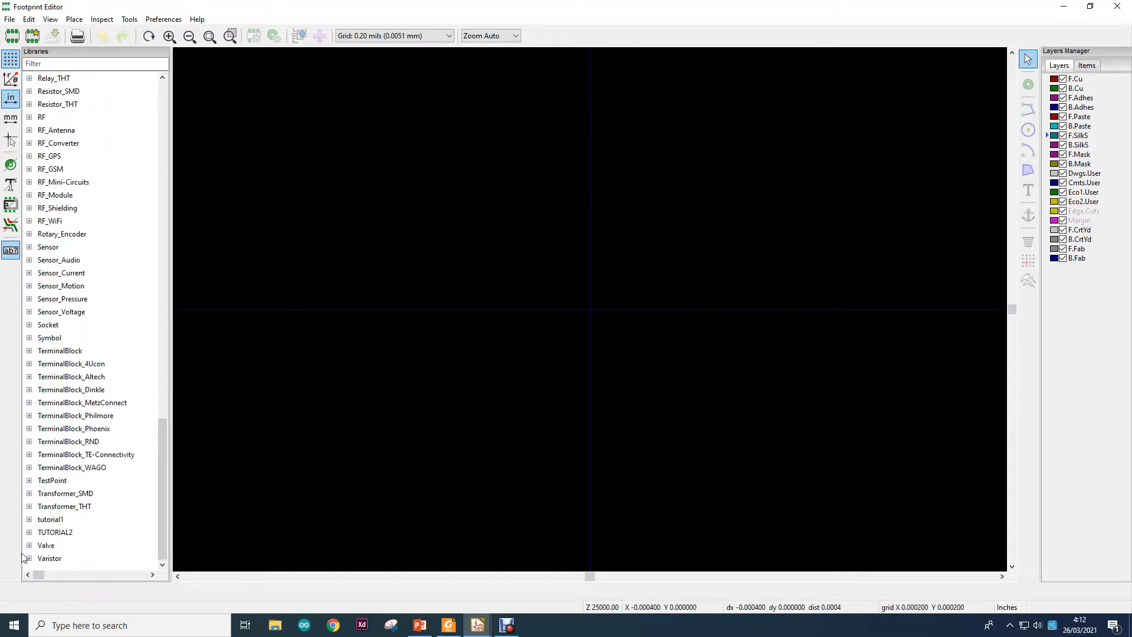
click(45, 535)
click(48, 534)
right_click(48, 534)
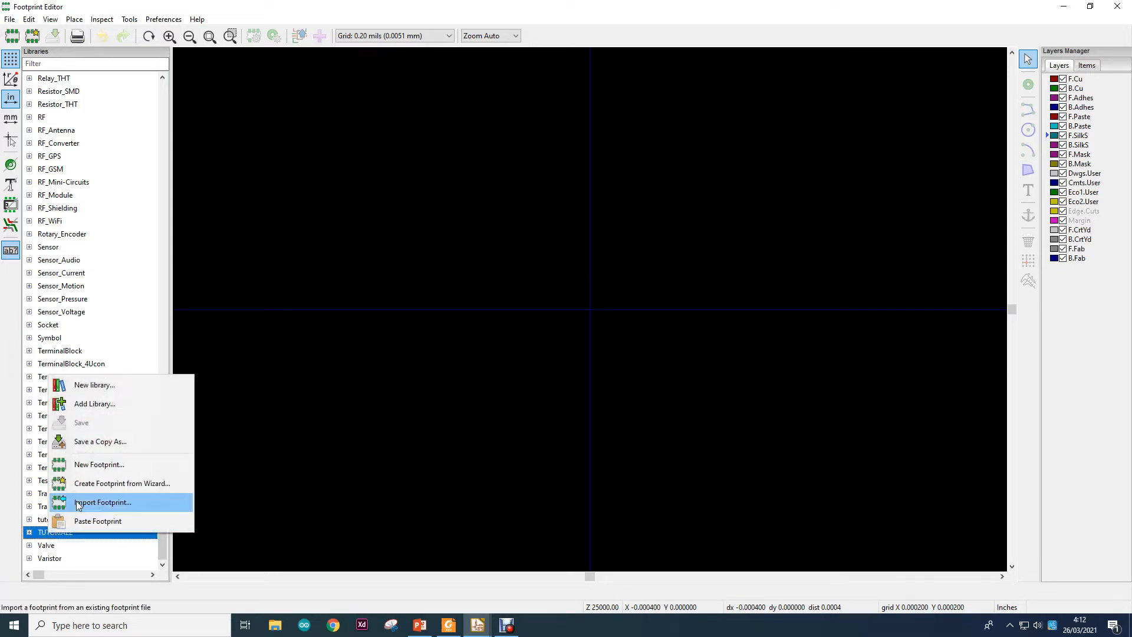
click(94, 465)
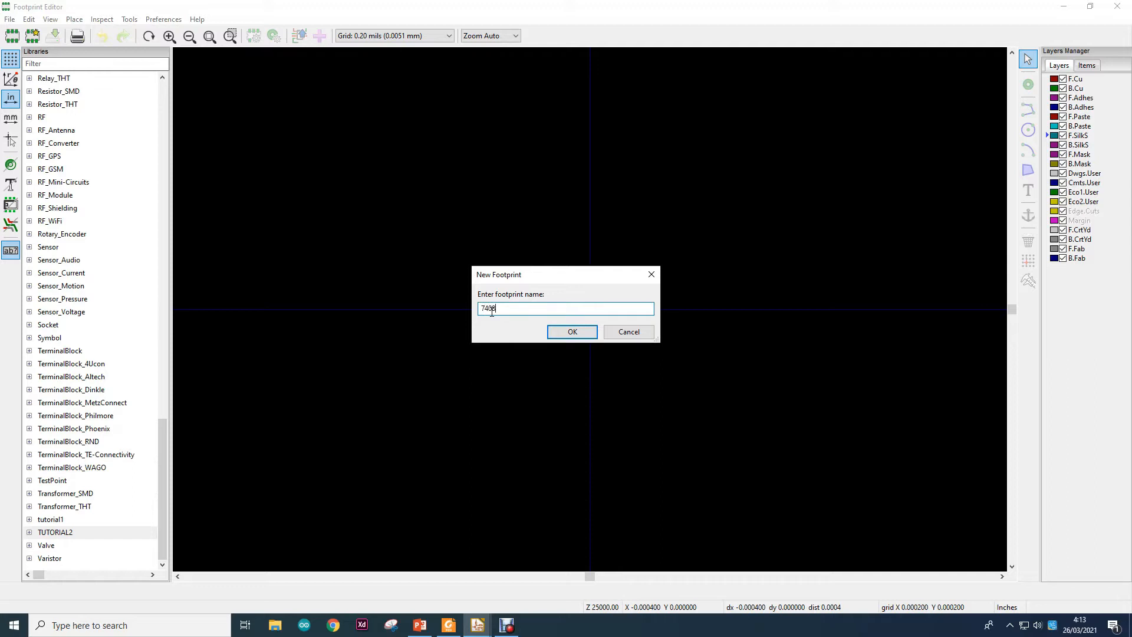
click(563, 332)
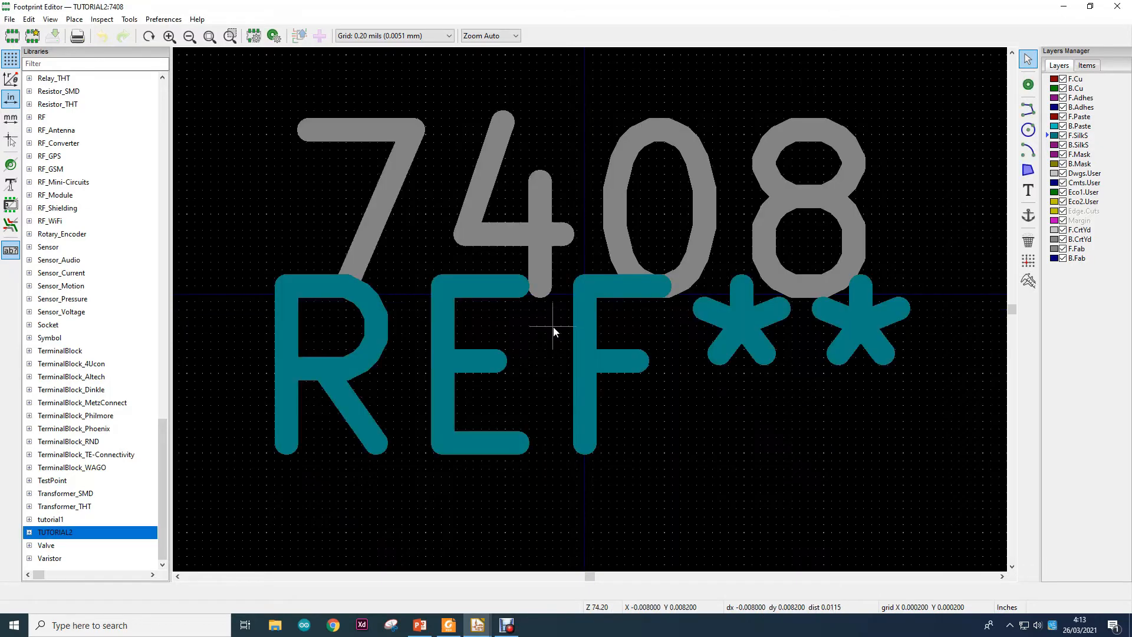
Step: Switch to PowerPoint to review the pin coordinate table on the "Kita buat skemanya" slide, and return to the Footprint Editor
scroll(553, 327, down, 3)
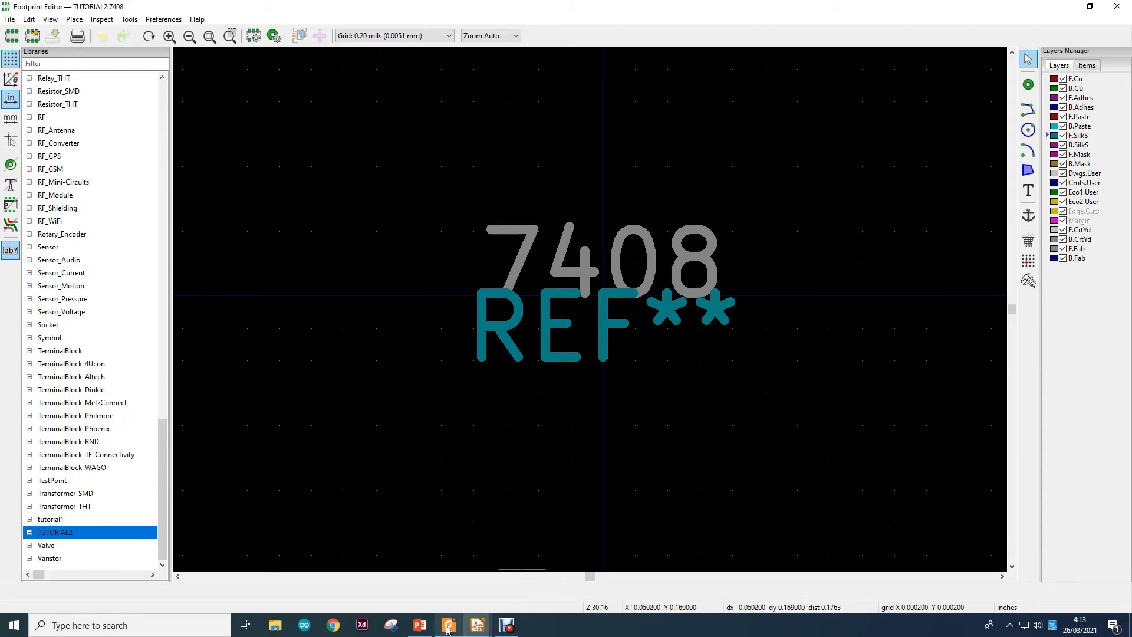
mouse_move(449, 631)
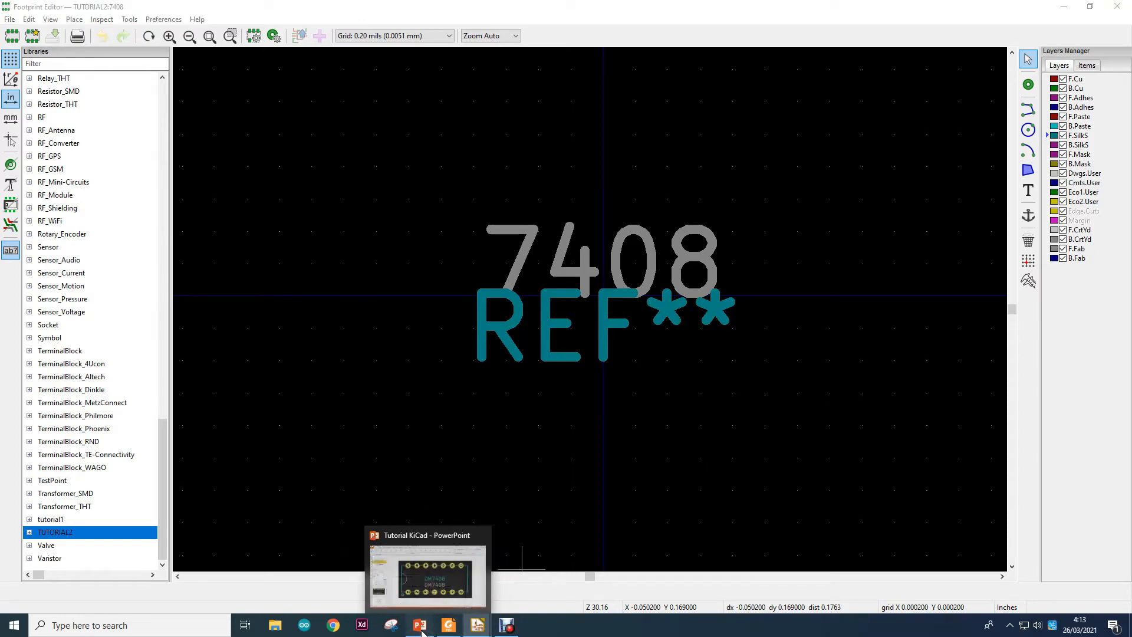
click(430, 566)
click(66, 387)
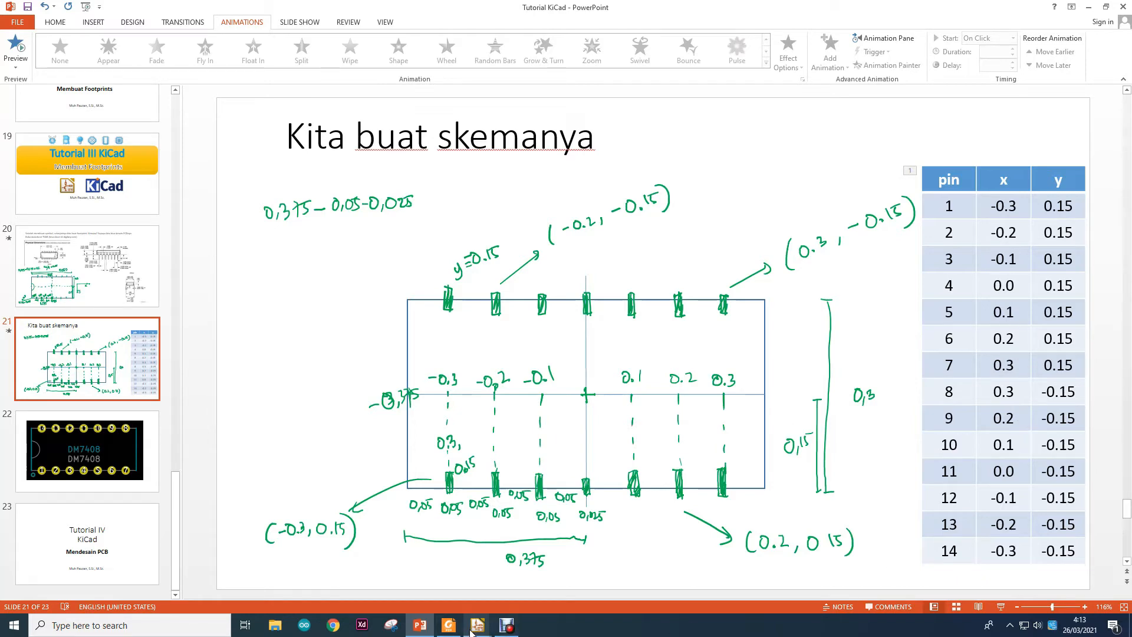
mouse_move(478, 625)
click(534, 580)
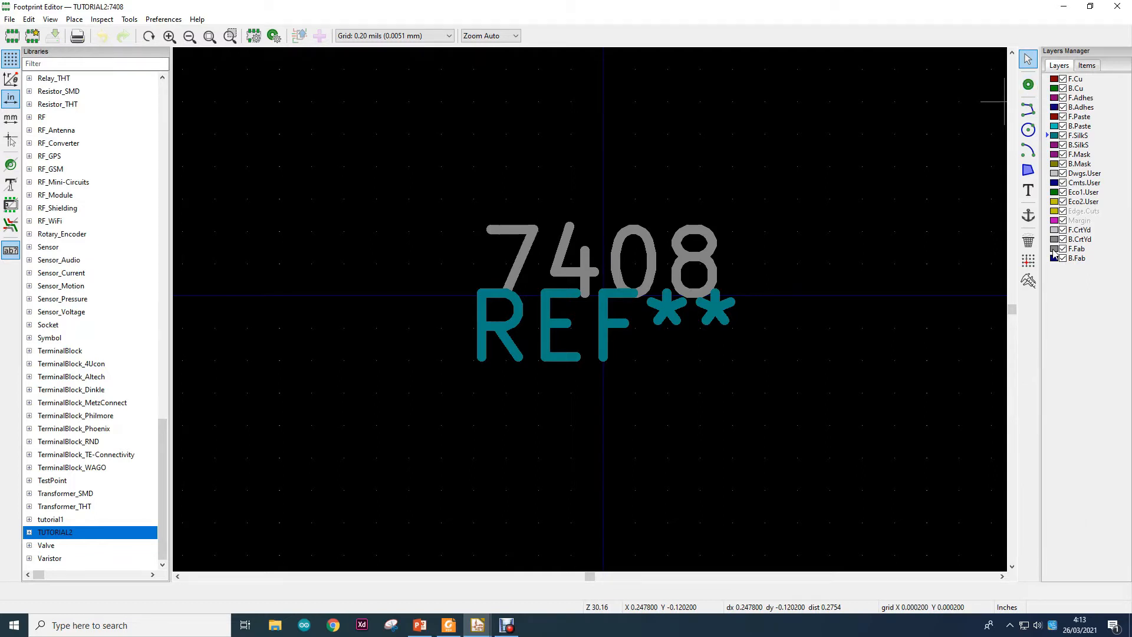
Step: Make F.Fab the active layer and place pad 1 below and left of the origin, at about X -0.167 in, Y 0.086 in
click(1054, 253)
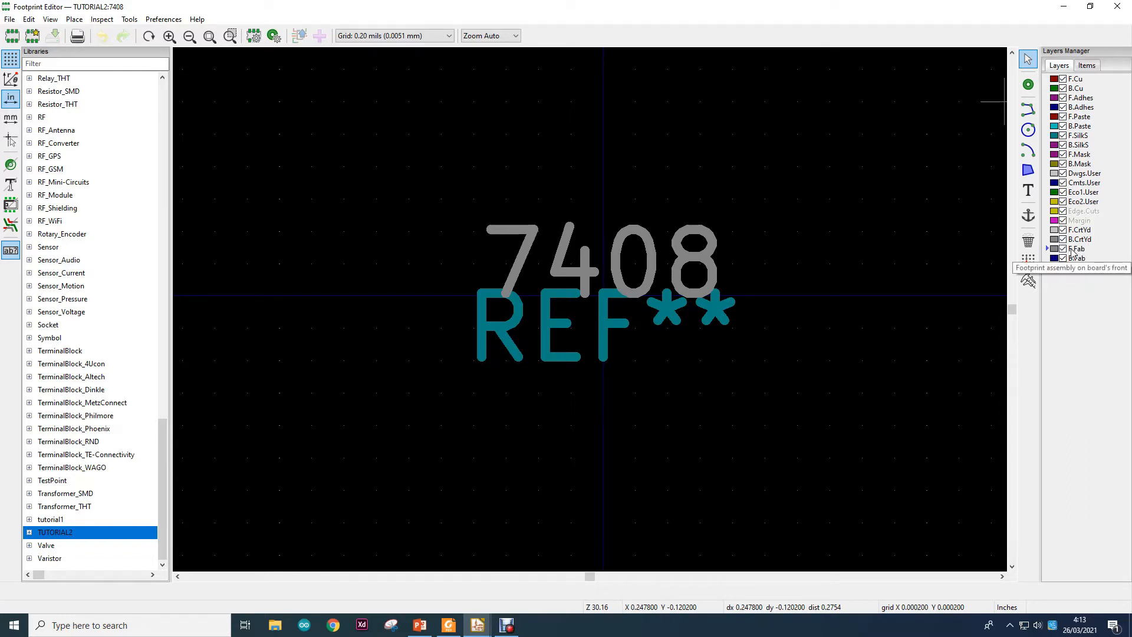
click(1028, 86)
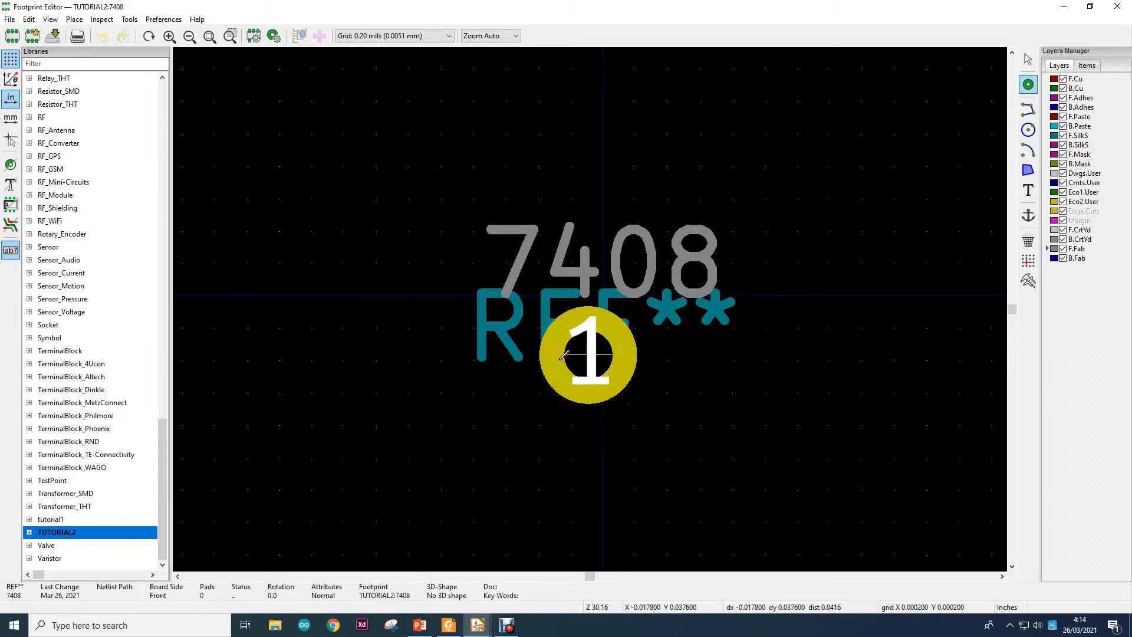
click(333, 435)
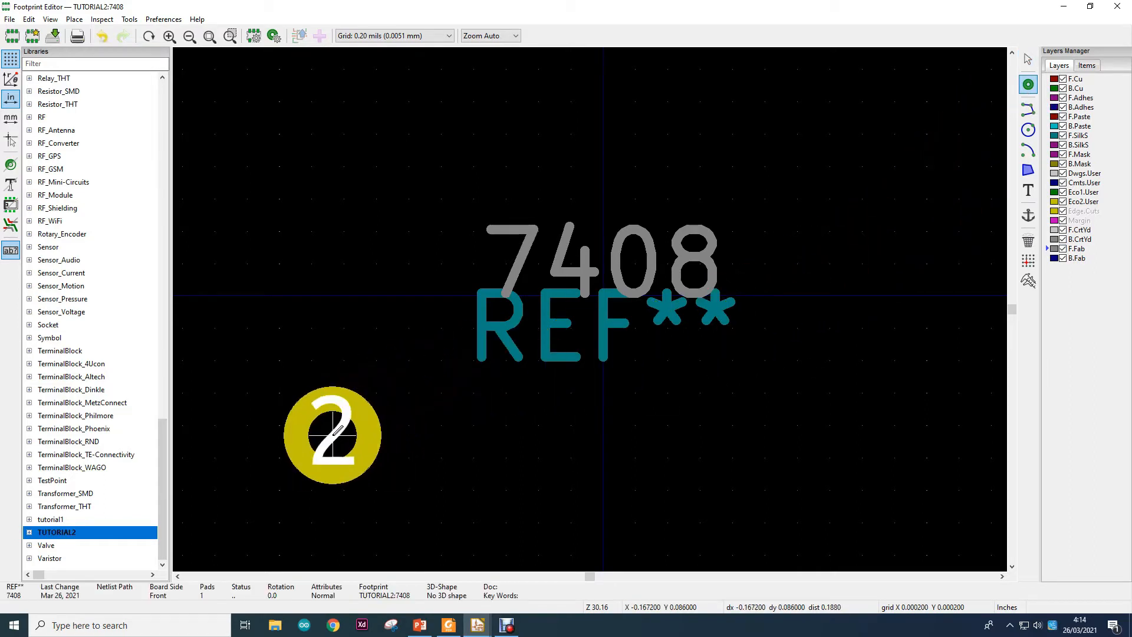
scroll(332, 435, down, 1)
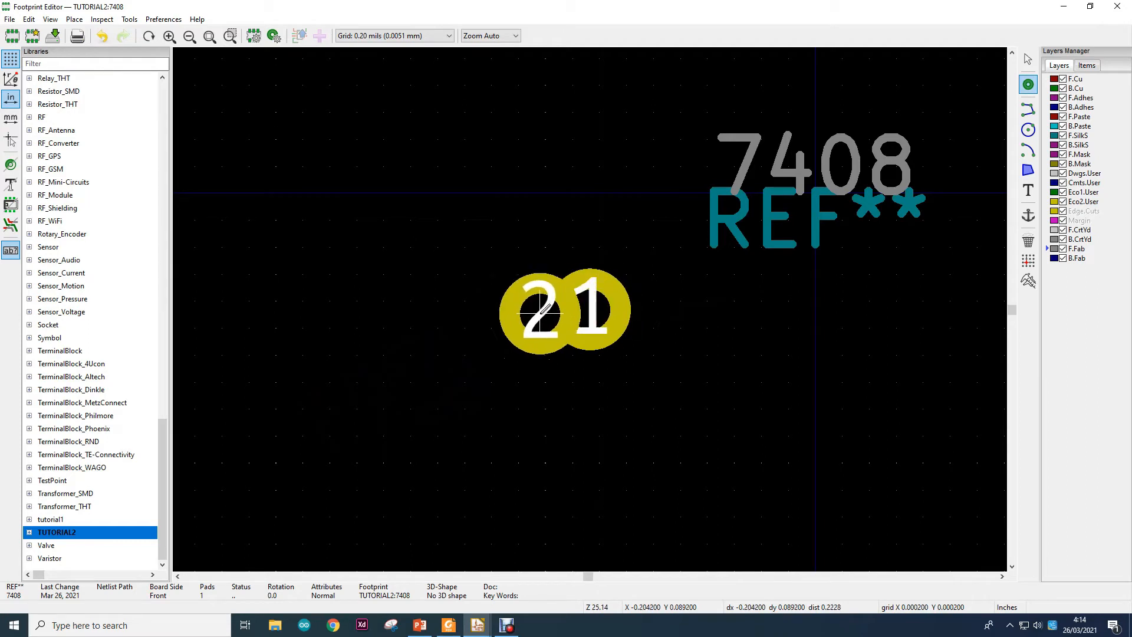
right_click(701, 327)
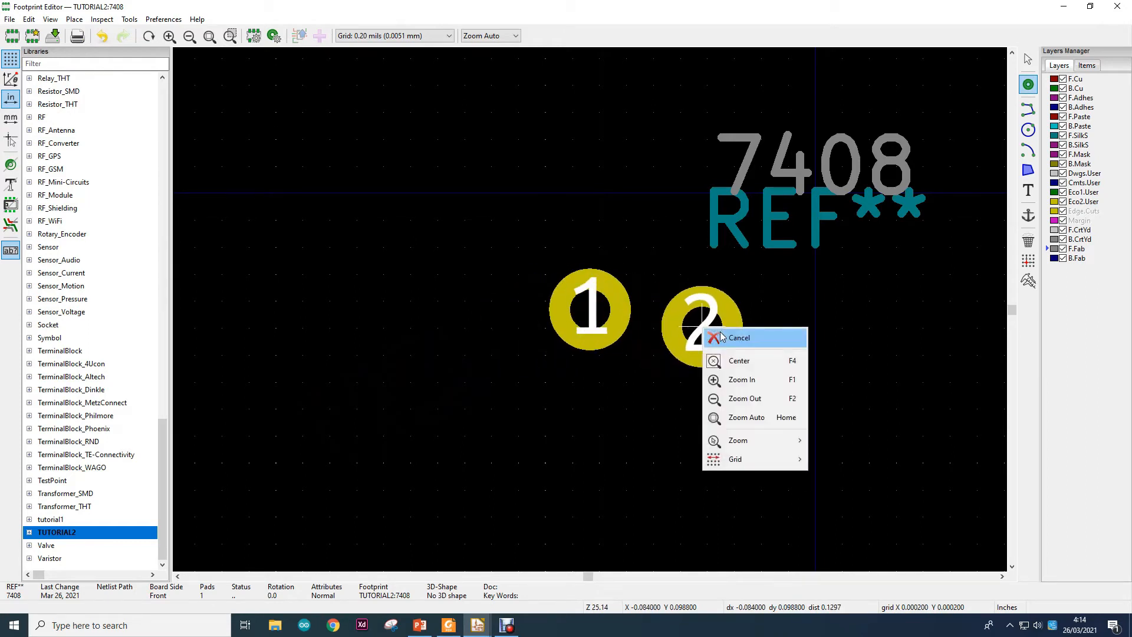
click(721, 336)
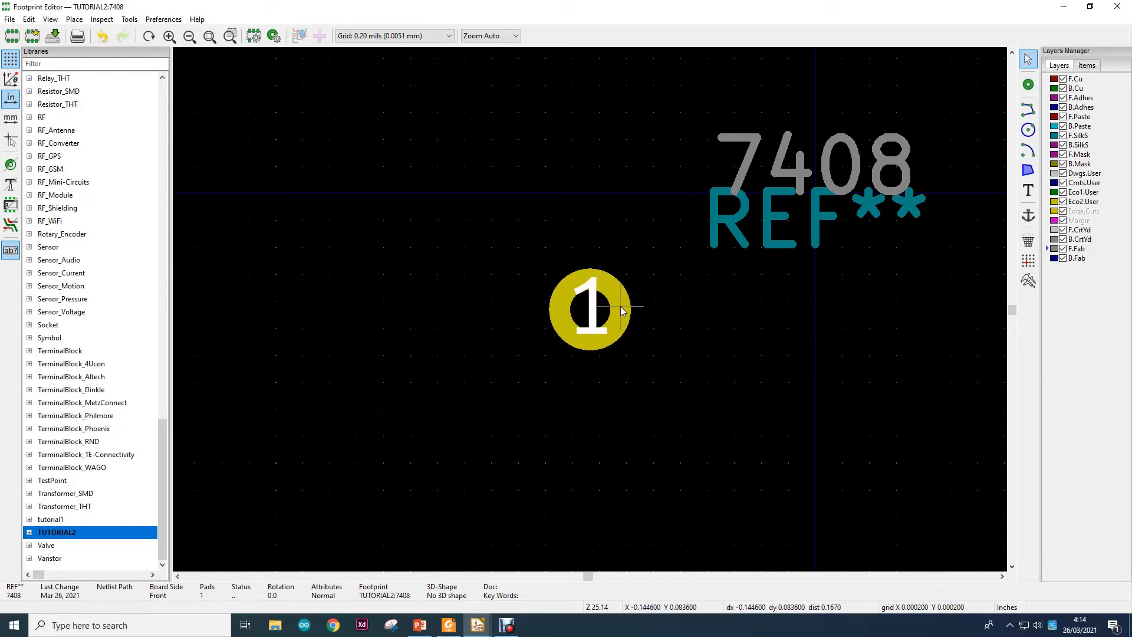
Step: Open pad 1's properties and keep the Circular shape and the Through-hole pad type
click(612, 287)
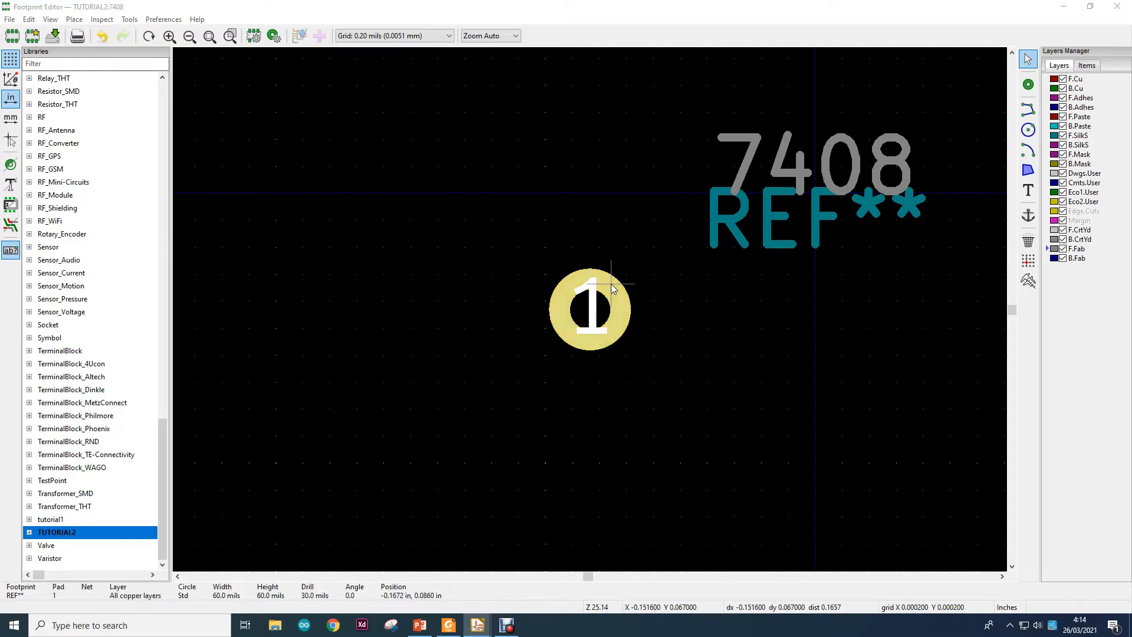
double_click(612, 287)
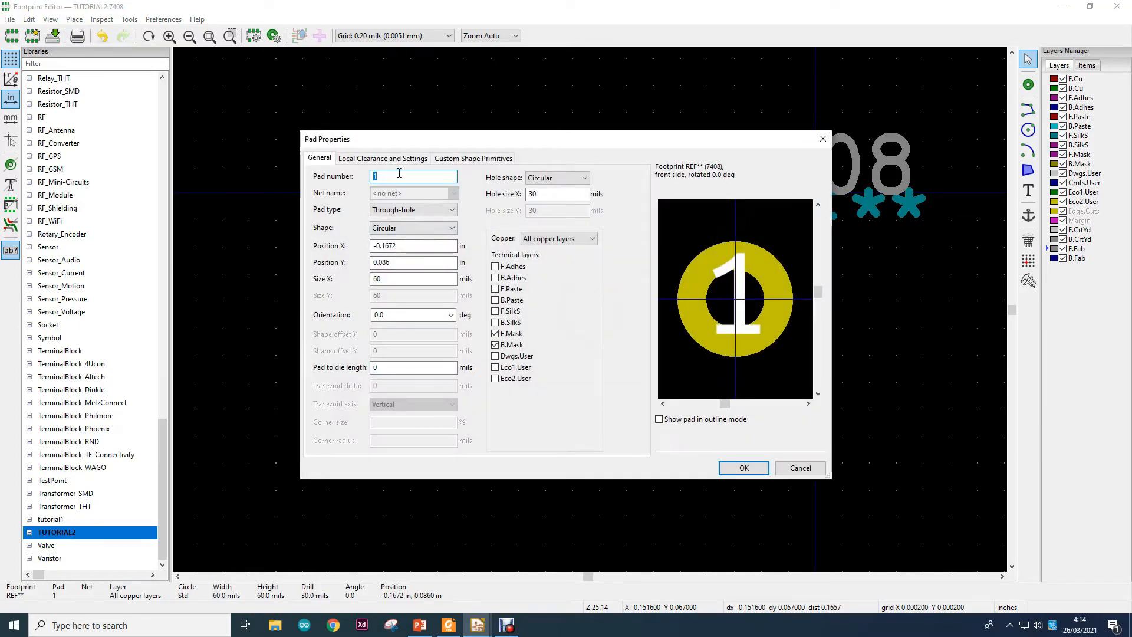
click(411, 229)
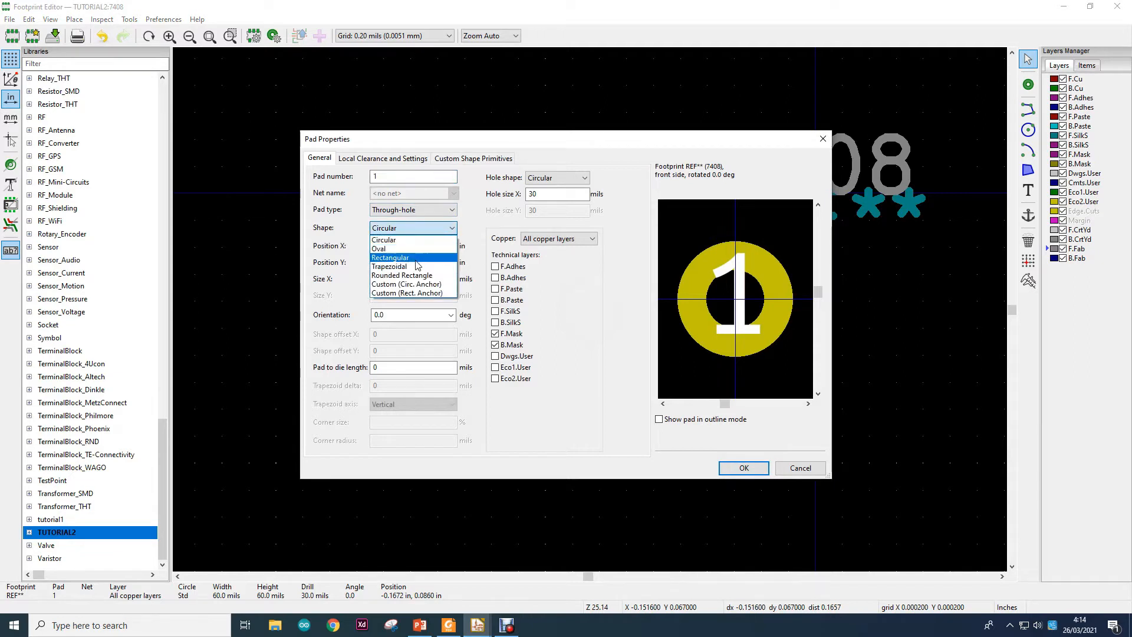
click(413, 240)
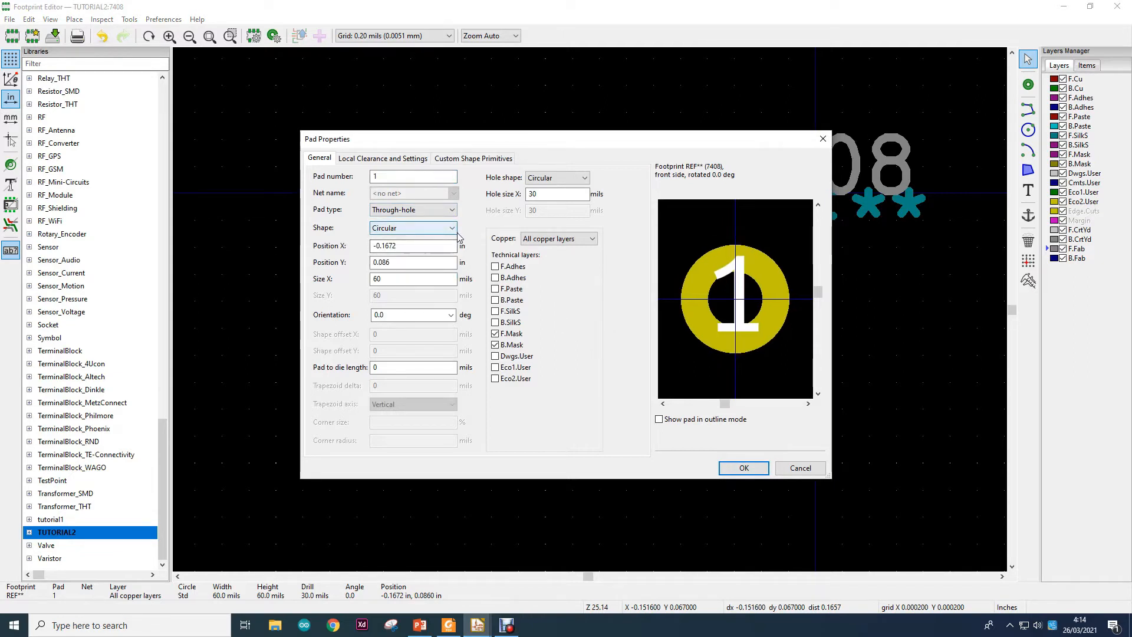
click(430, 211)
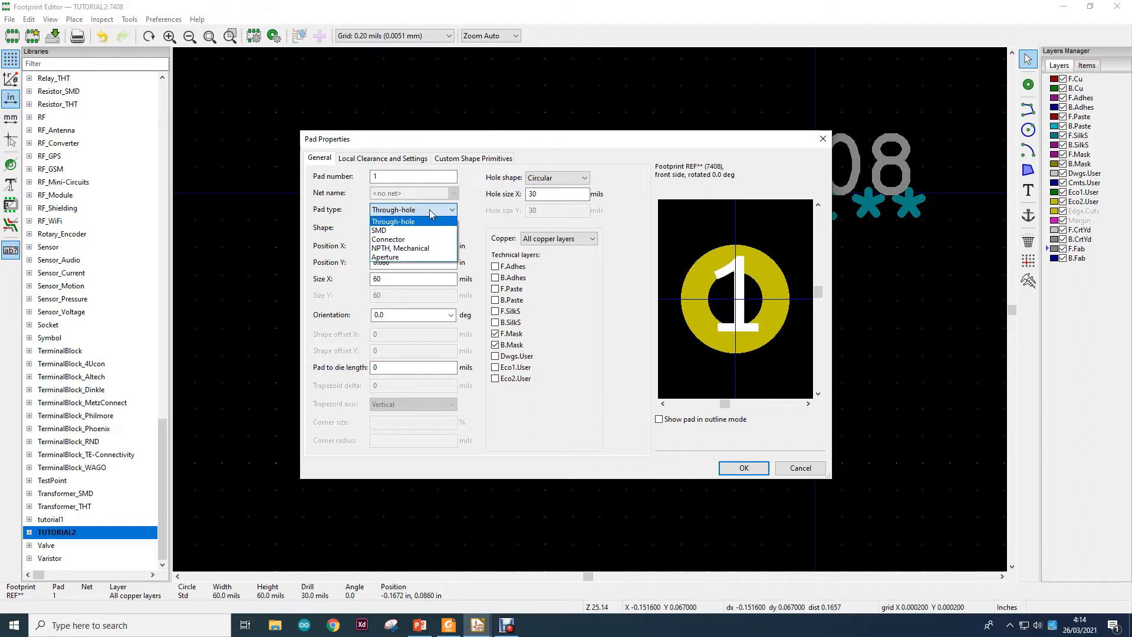
click(429, 210)
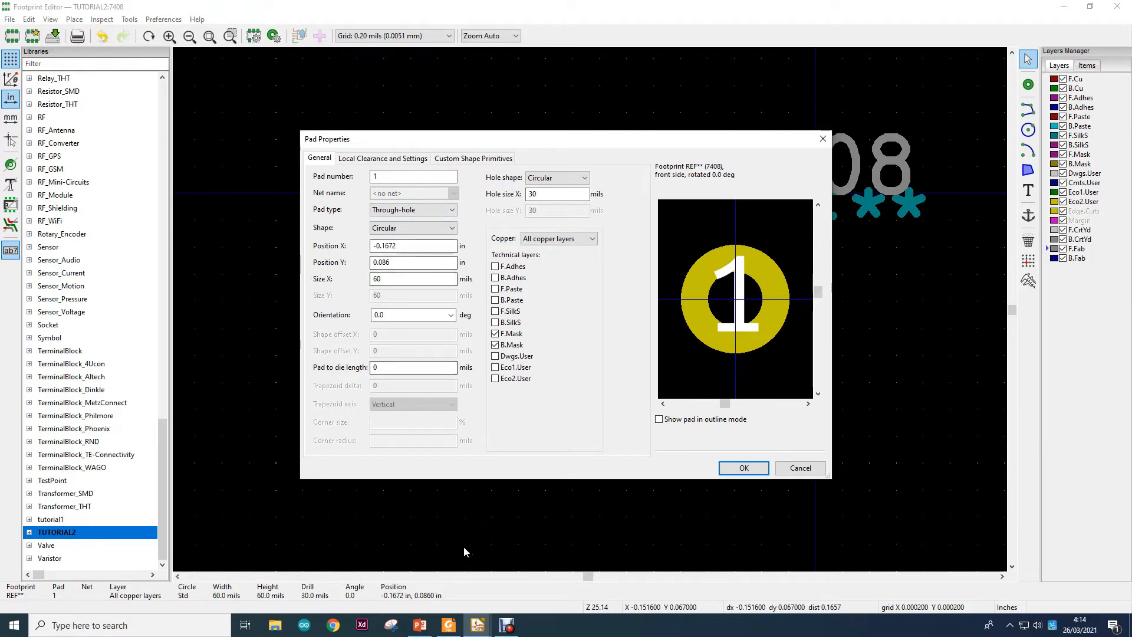
Step: Check pin 1's coordinates on the PowerPoint slide and set pad 1's position to X -0.3 in and Y 0.15 in
click(427, 623)
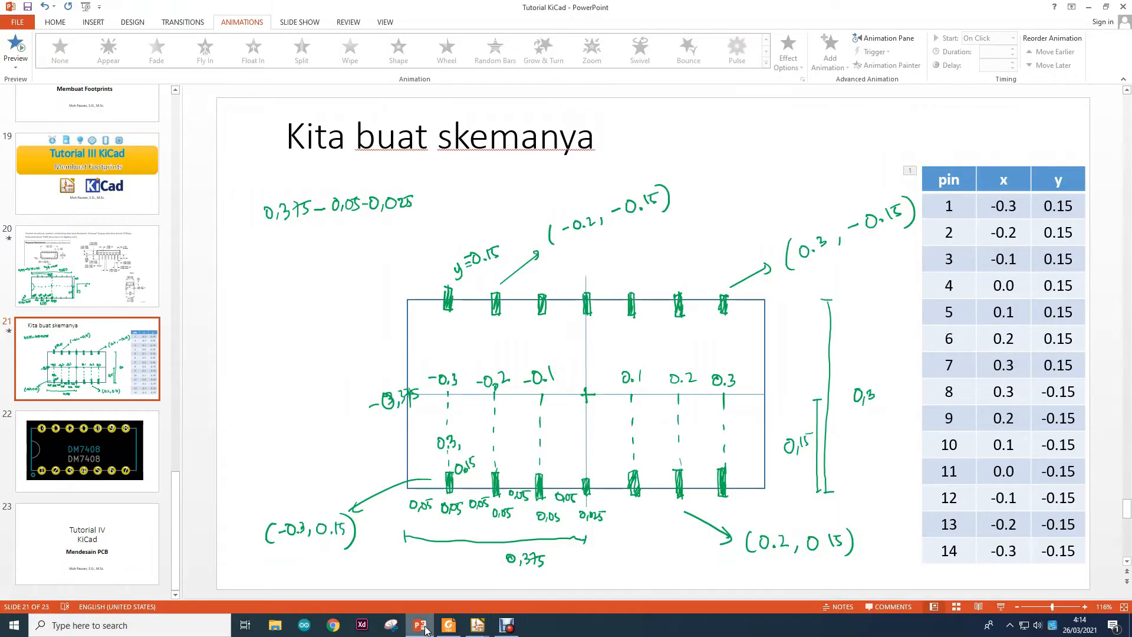
click(478, 625)
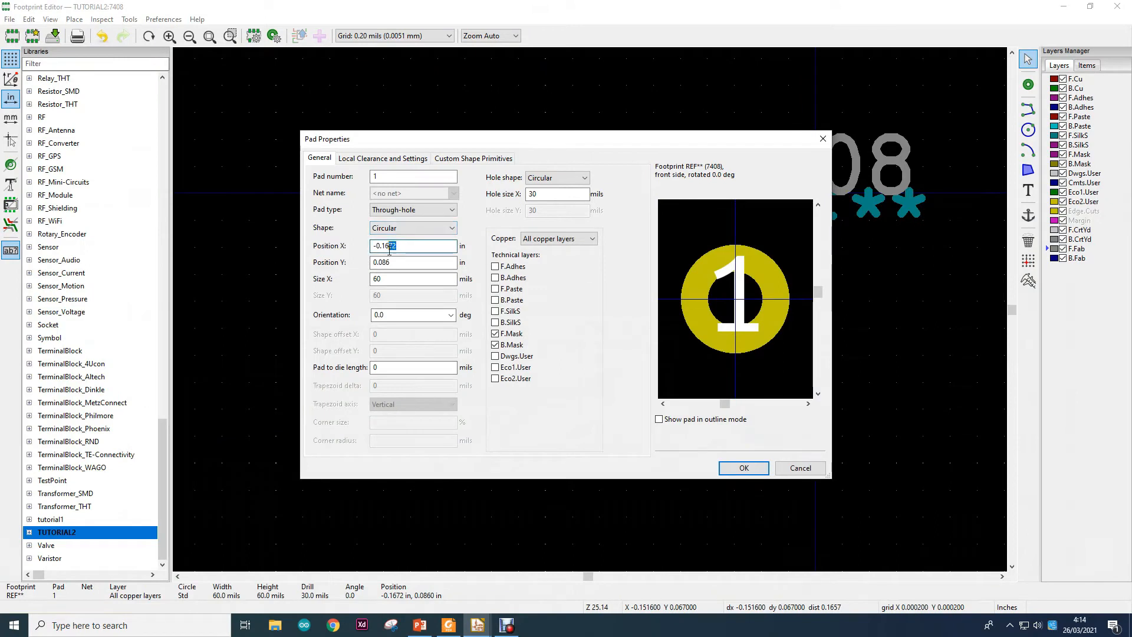
drag(396, 246, 384, 250)
text(3)
drag(393, 263, 380, 264)
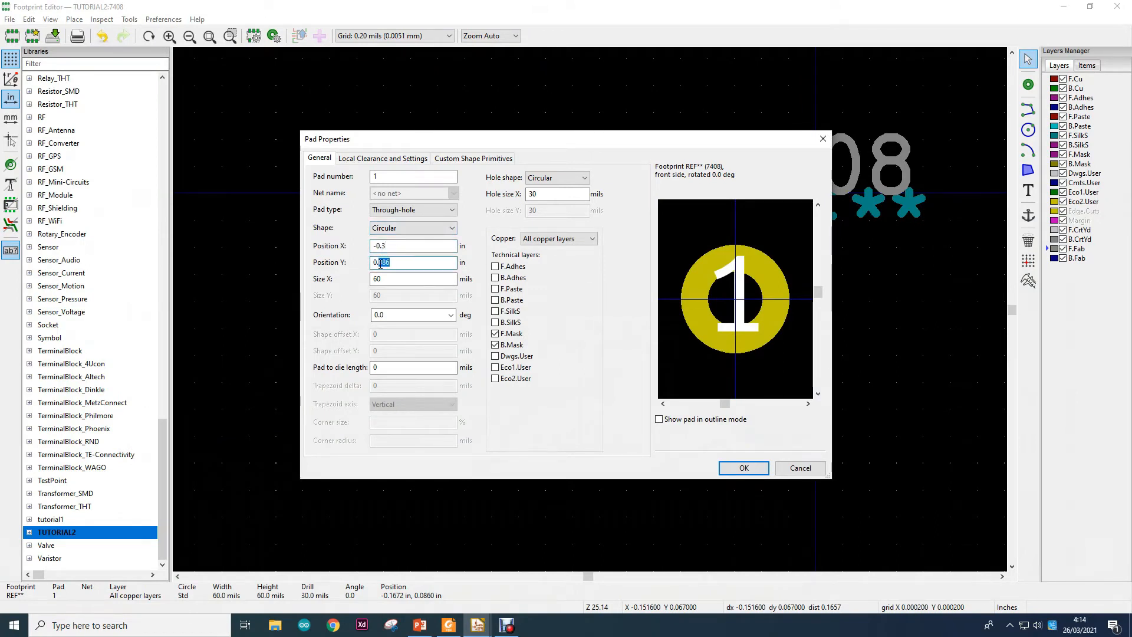
text(15)
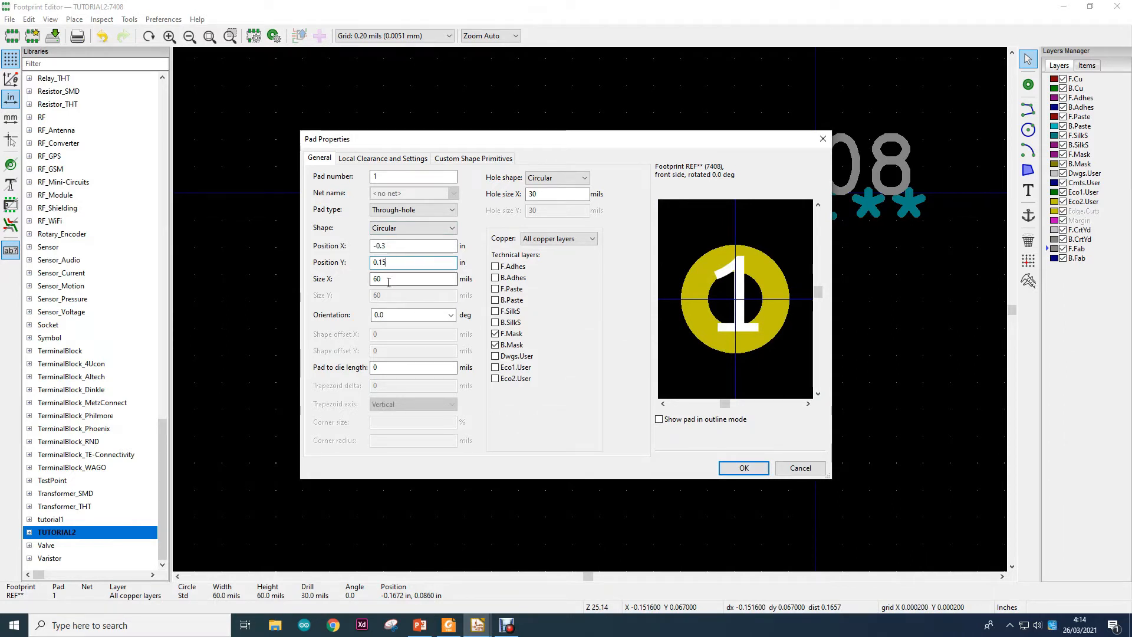
click(558, 194)
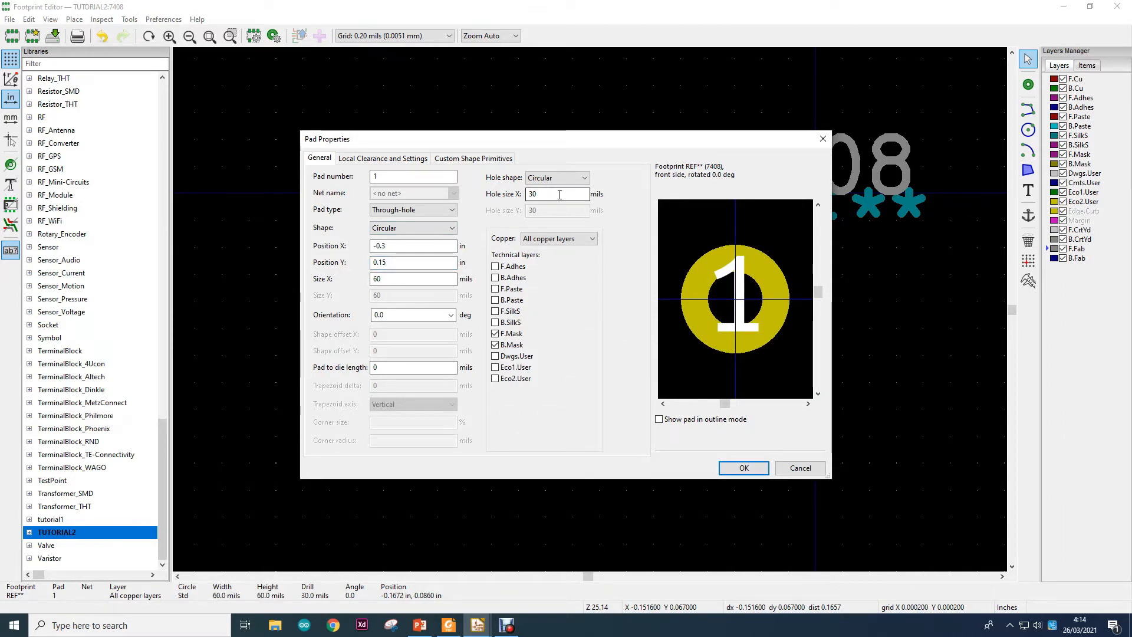
click(744, 468)
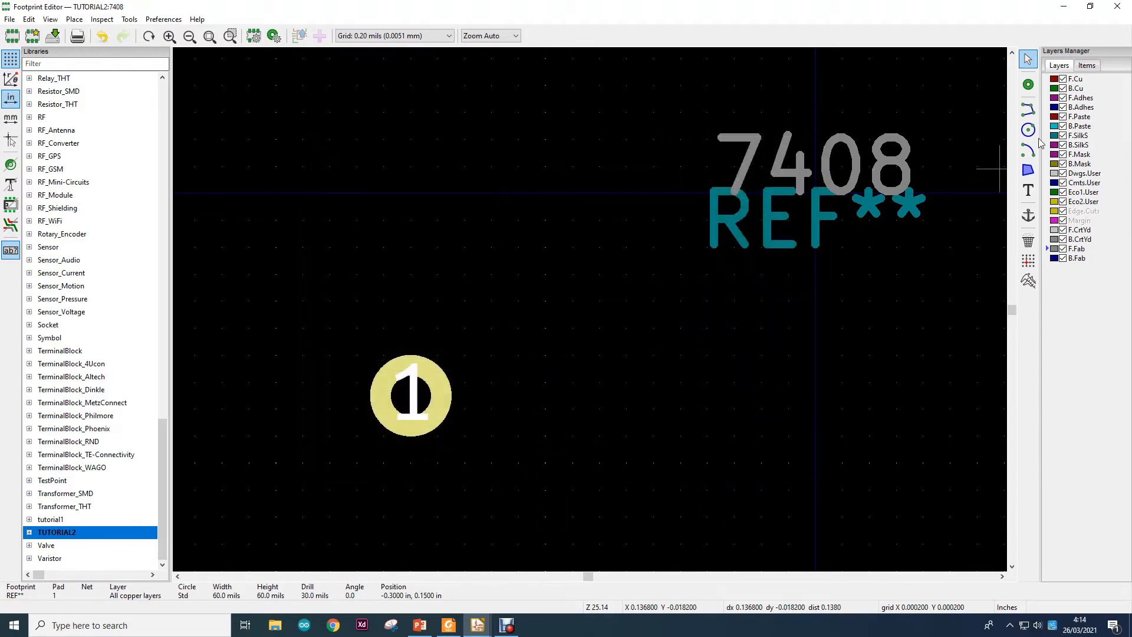
Step: Place pads 2 to 6 in a row right of pad 1 at about Y 0.15 in, and pad 7 below it at about X 0.074 in, Y 0.246 in
click(1029, 84)
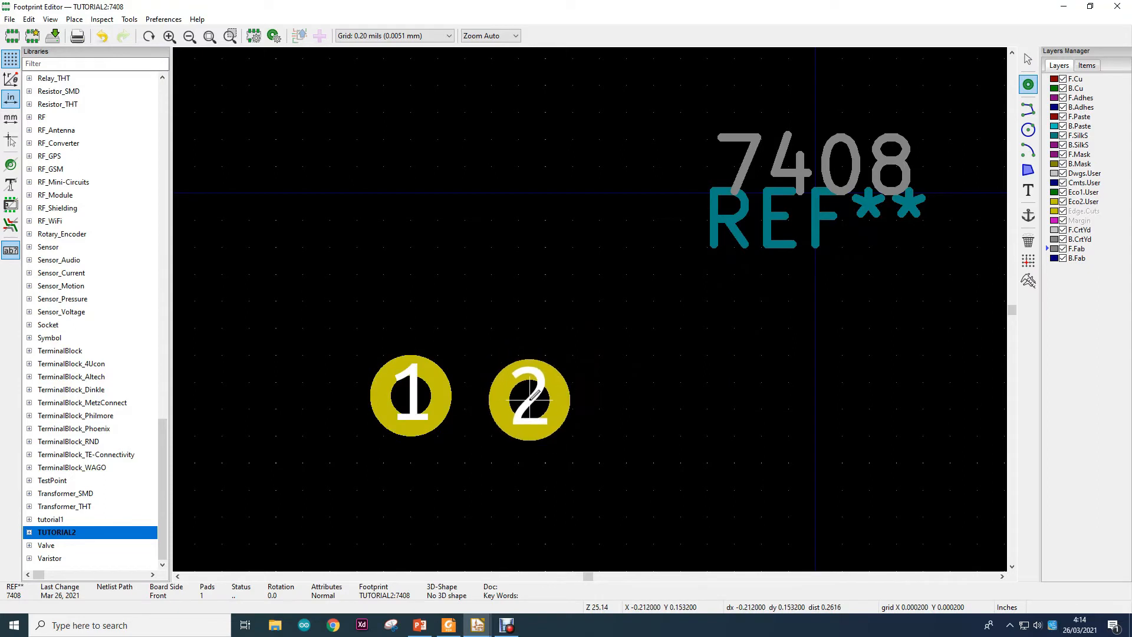
click(537, 395)
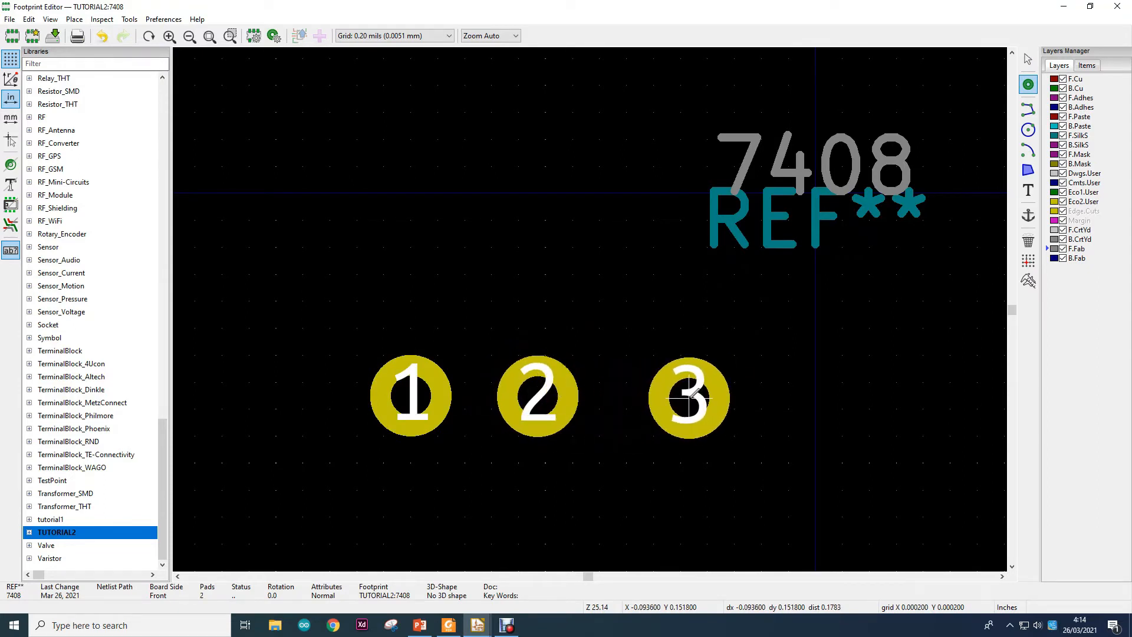
click(690, 397)
click(837, 396)
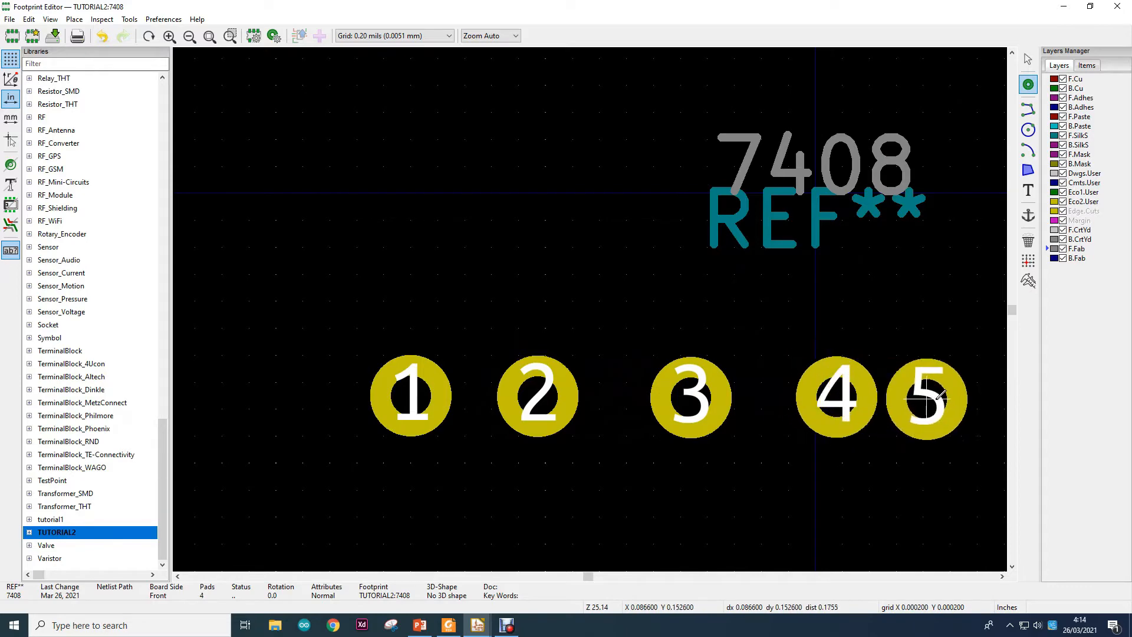
click(993, 397)
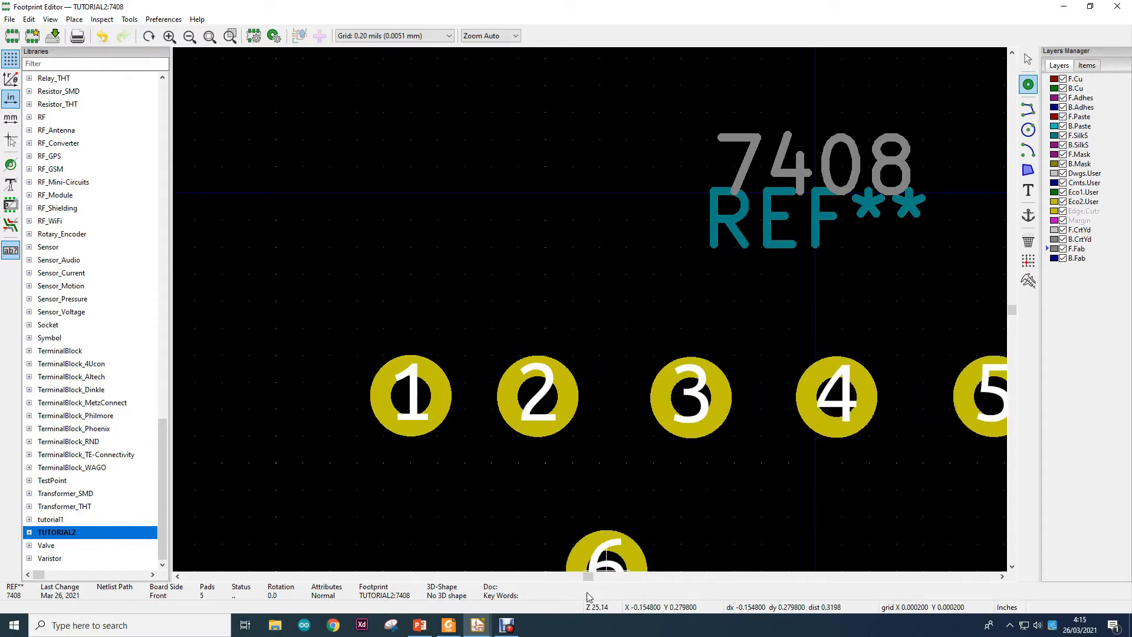
drag(588, 575, 589, 576)
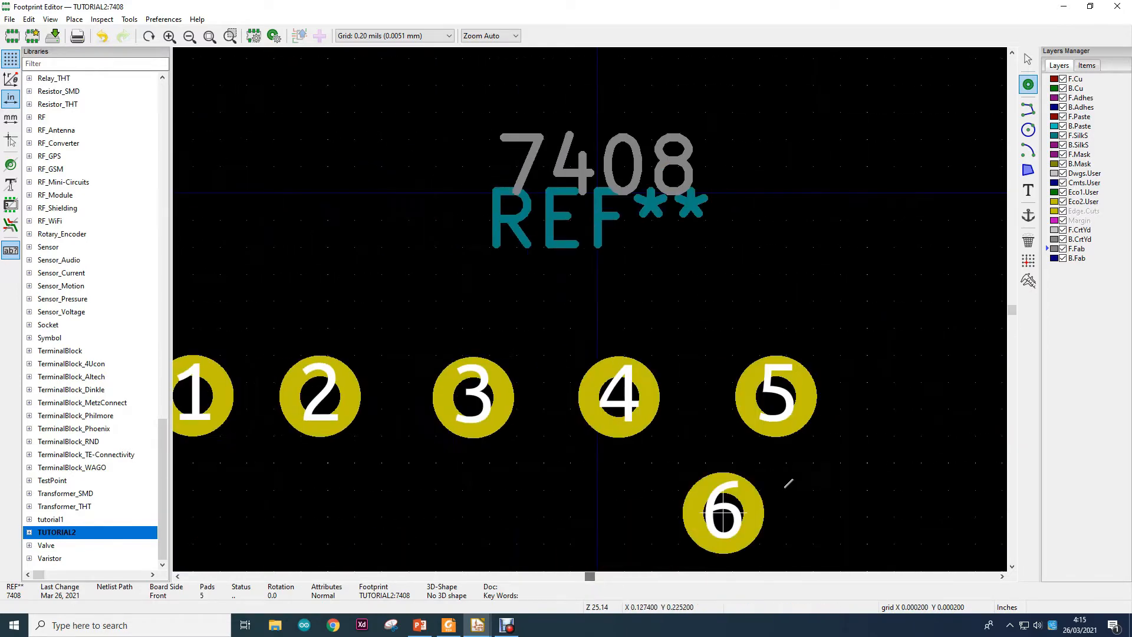
click(938, 396)
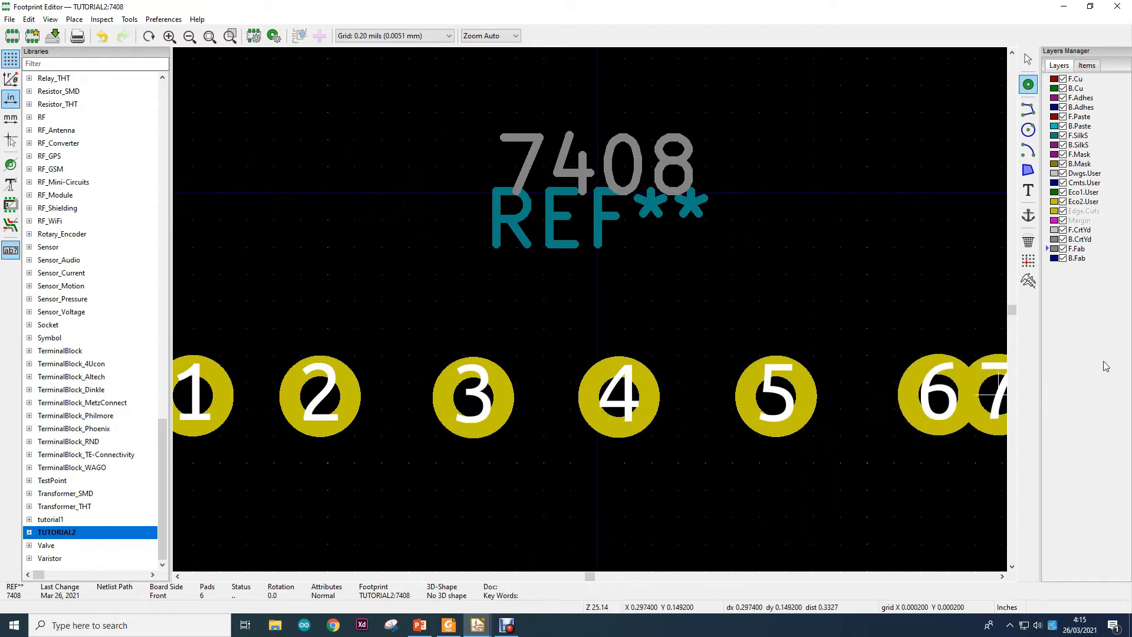
click(697, 525)
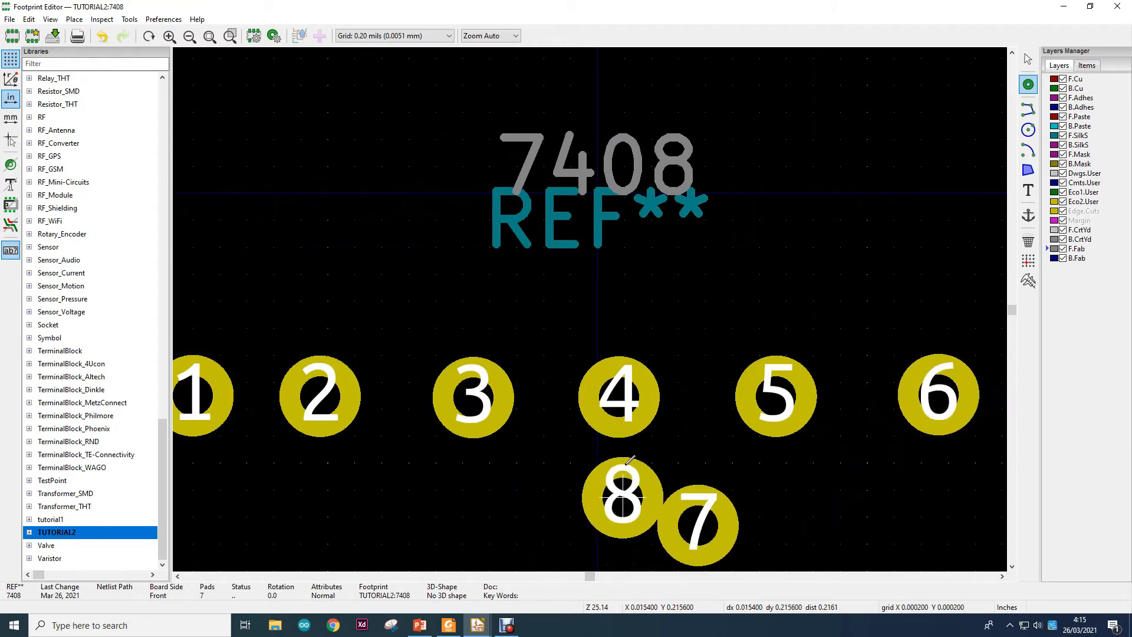
right_click(831, 162)
click(837, 171)
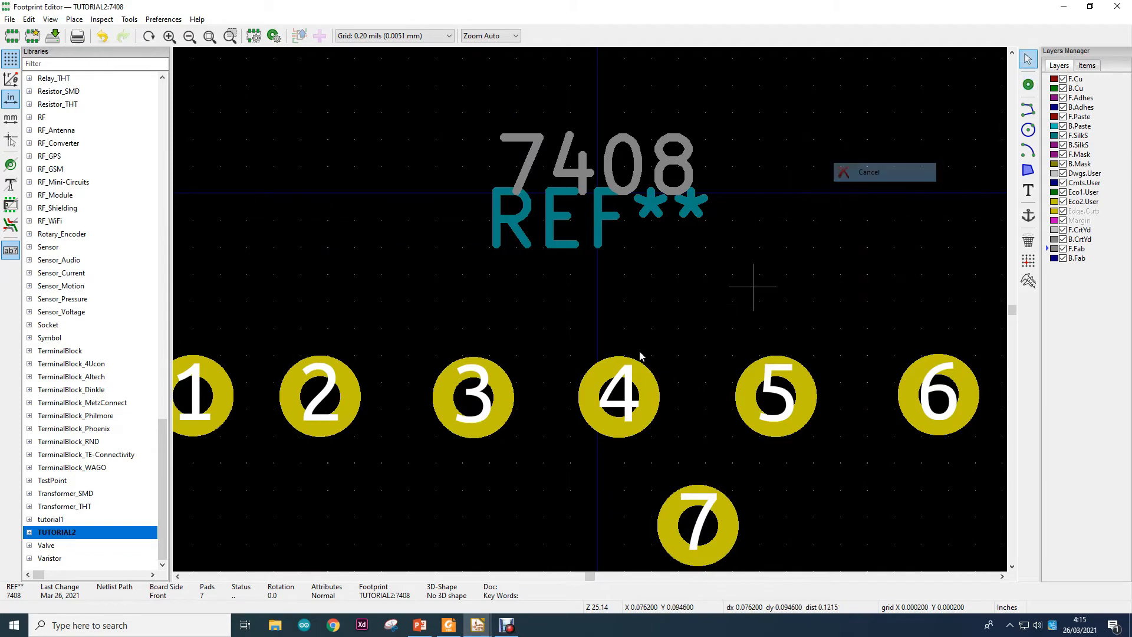
Step: Set pad 2's position to X -0.2 in and Y 0.15 in
click(334, 377)
double_click(334, 378)
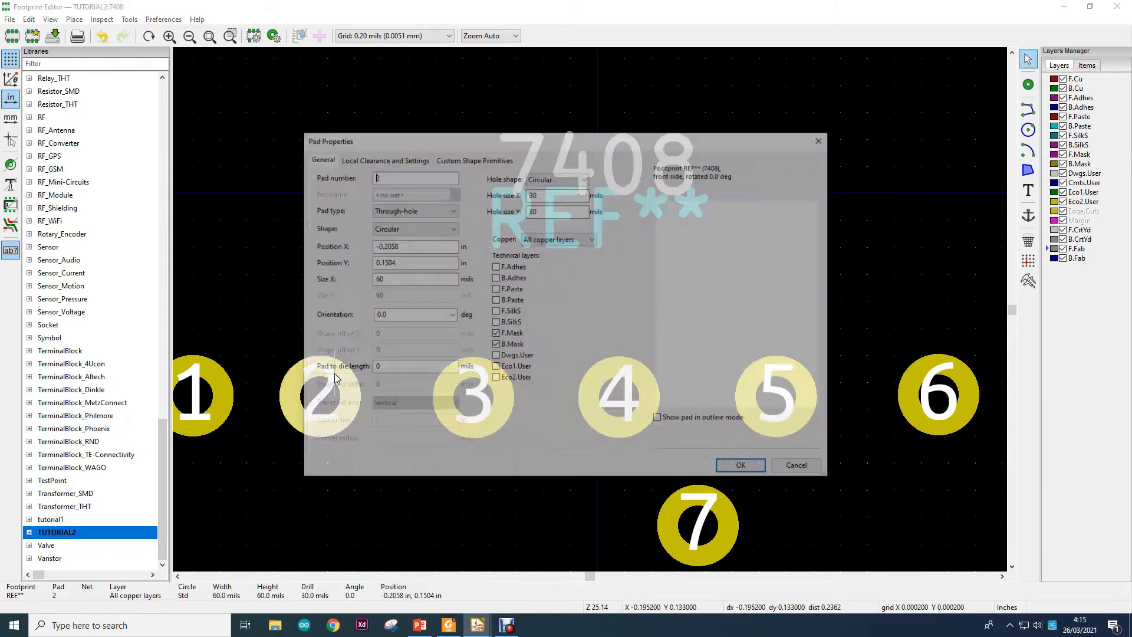
click(409, 244)
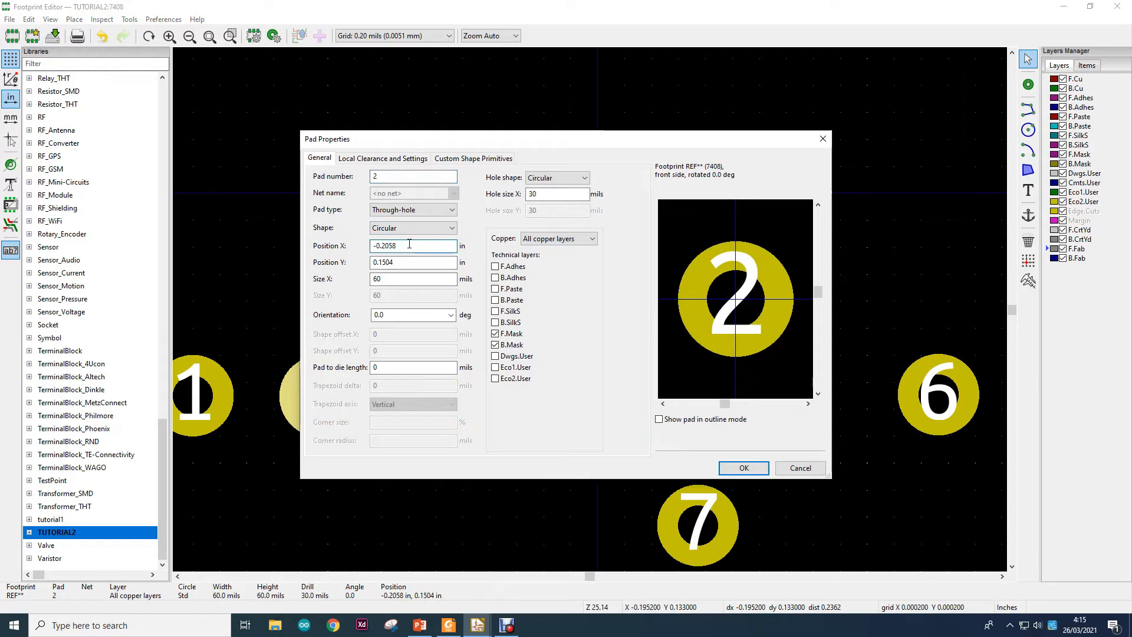
key(BackSpace)
key(BackSpace)
key(Tab)
text(0.15)
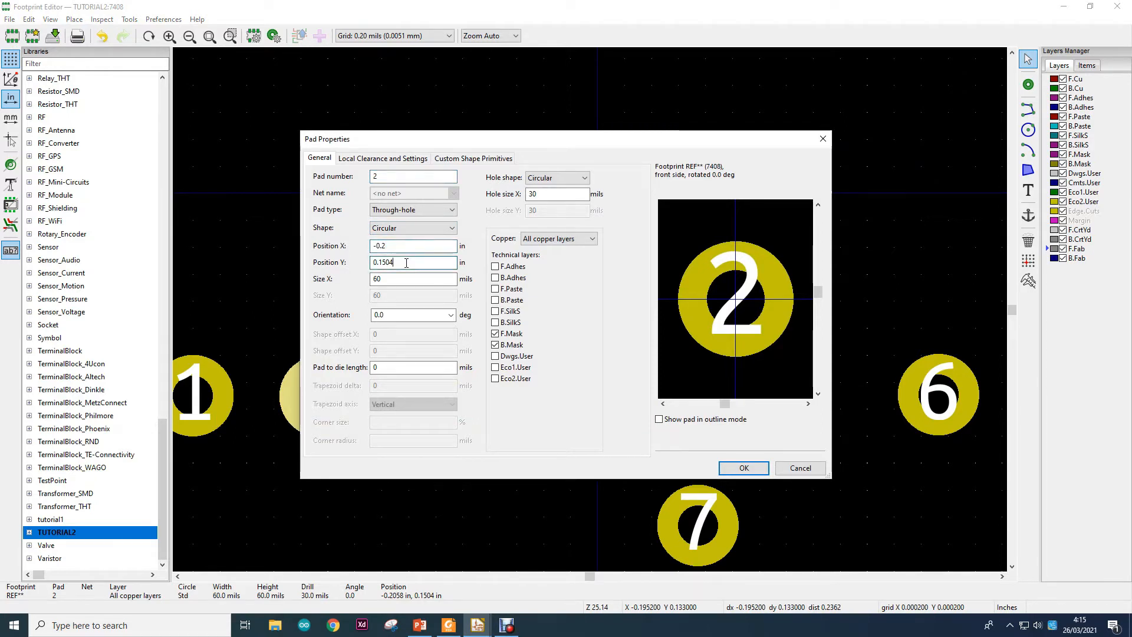
click(744, 468)
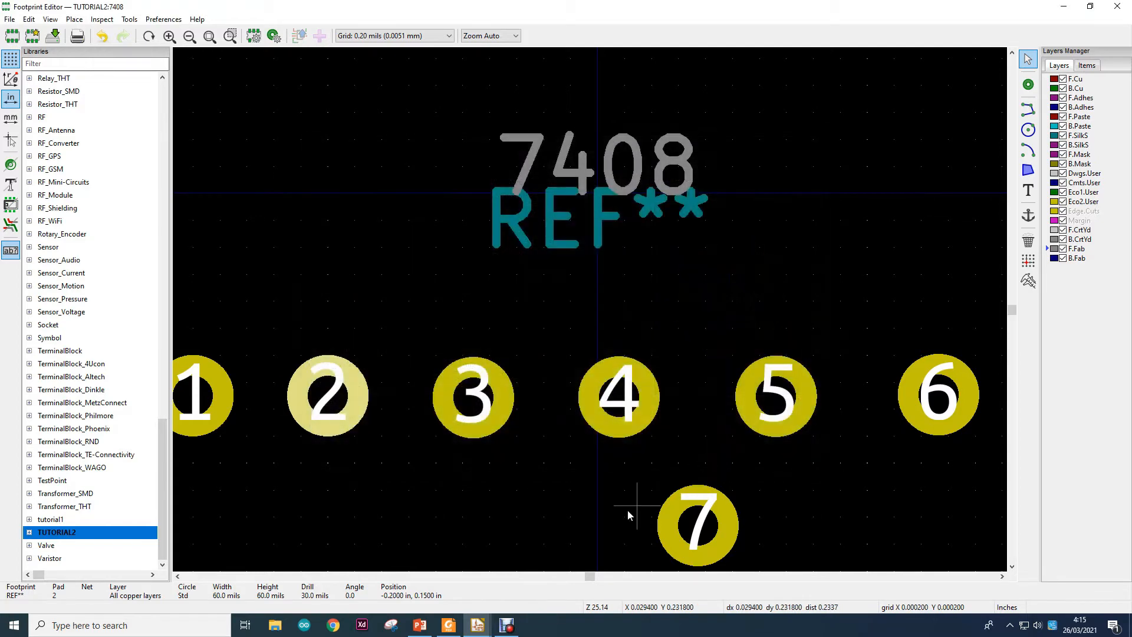
Step: Set pad 3's position to X -0.1 in and Y 0.15 in
double_click(501, 416)
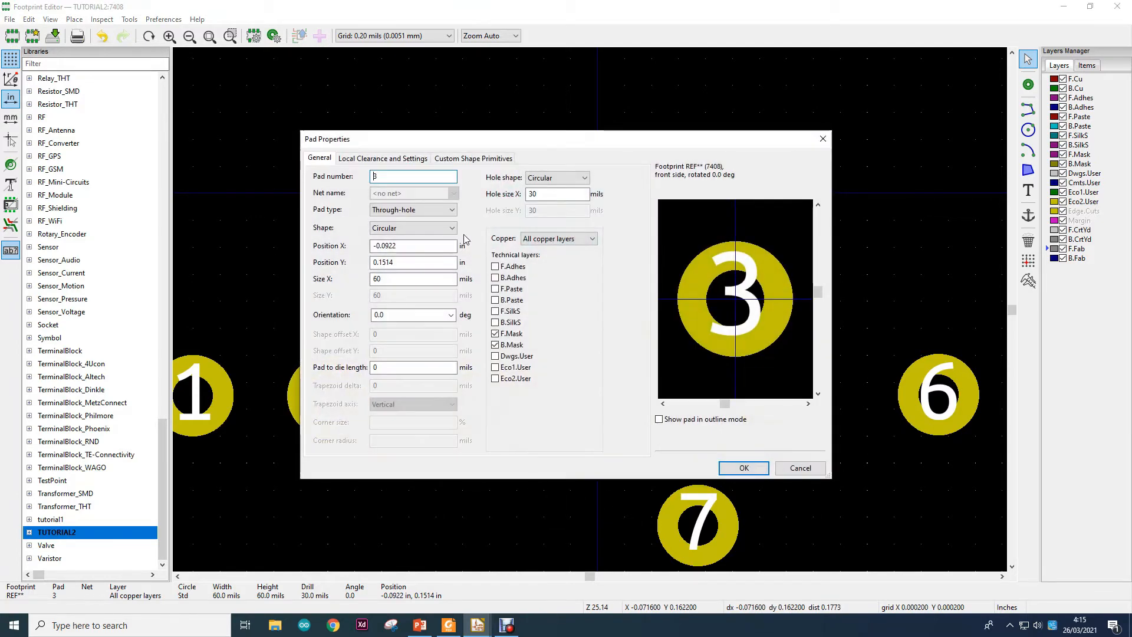
click(404, 245)
key(BackSpace)
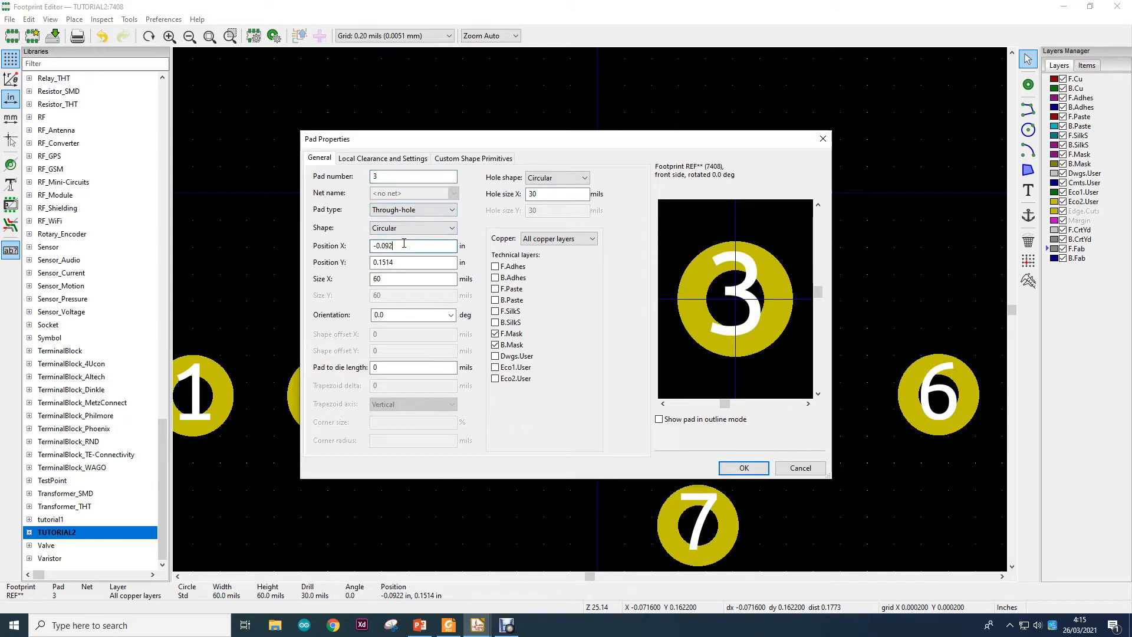
text(1)
click(413, 263)
key(BackSpace)
key(BackSpace)
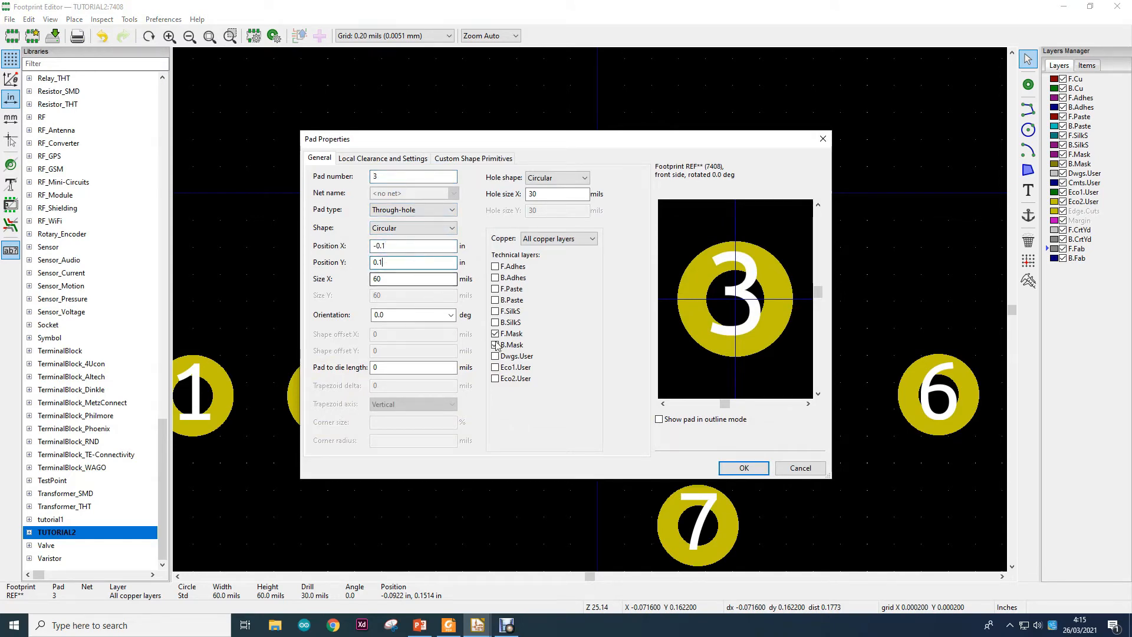
click(743, 467)
Step: Set pad 4's position to X 0 in and Y 0.15 in
double_click(643, 381)
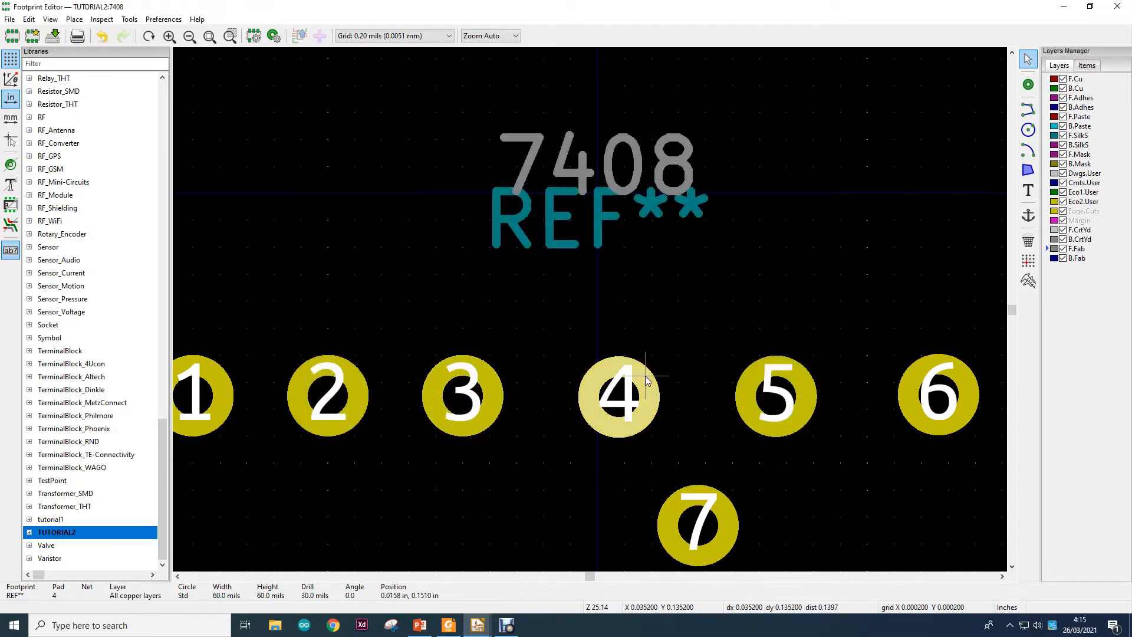
click(404, 245)
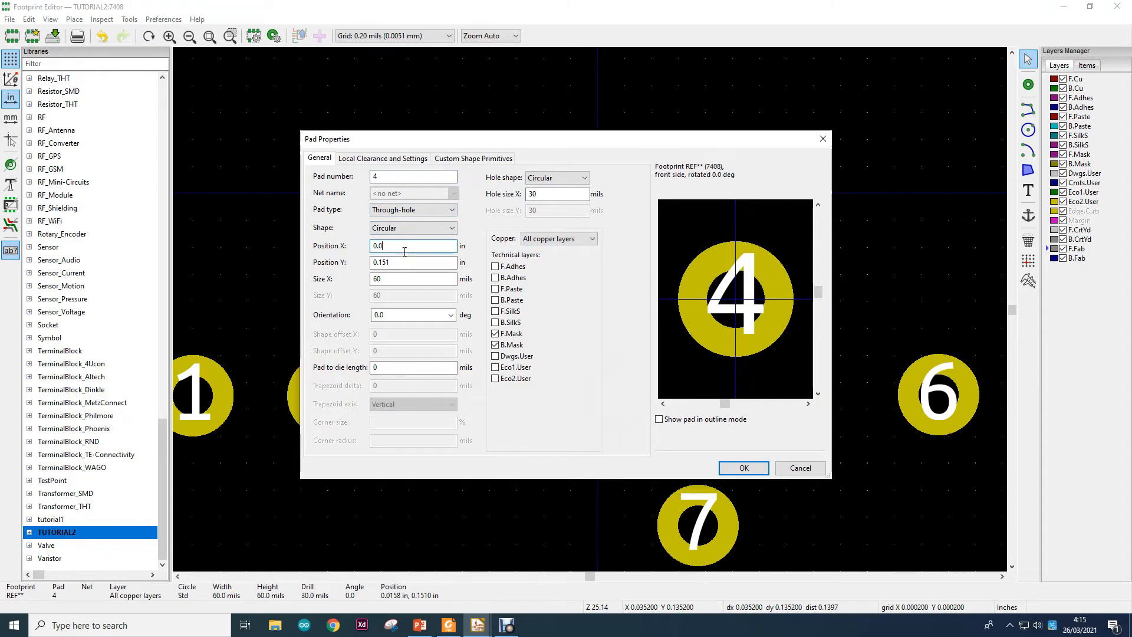
click(405, 263)
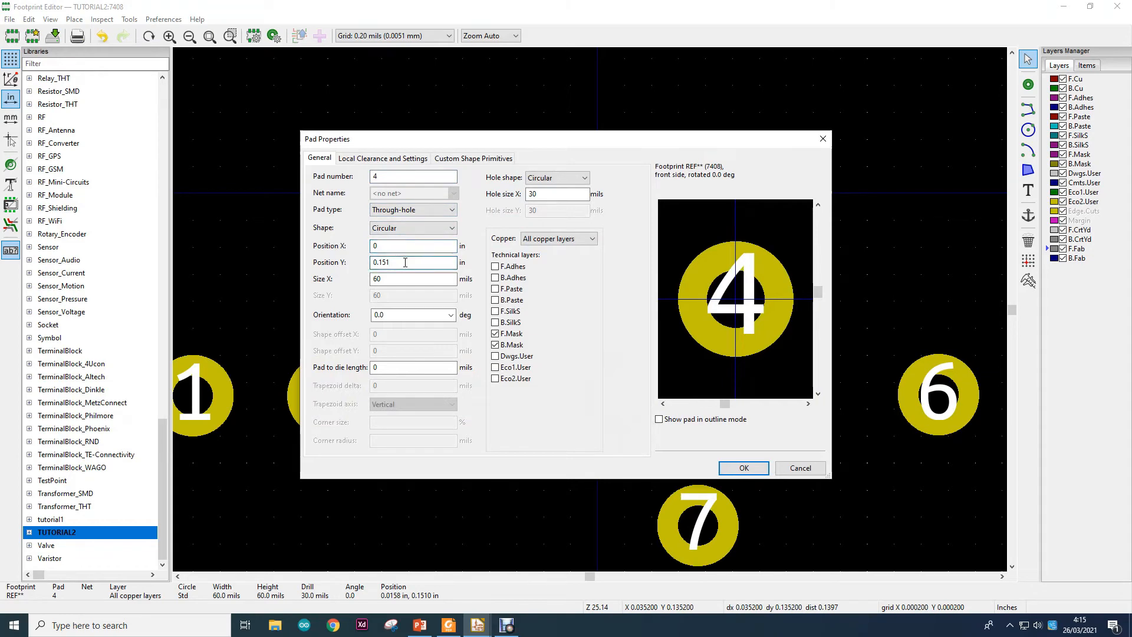
key(BackSpace)
click(733, 468)
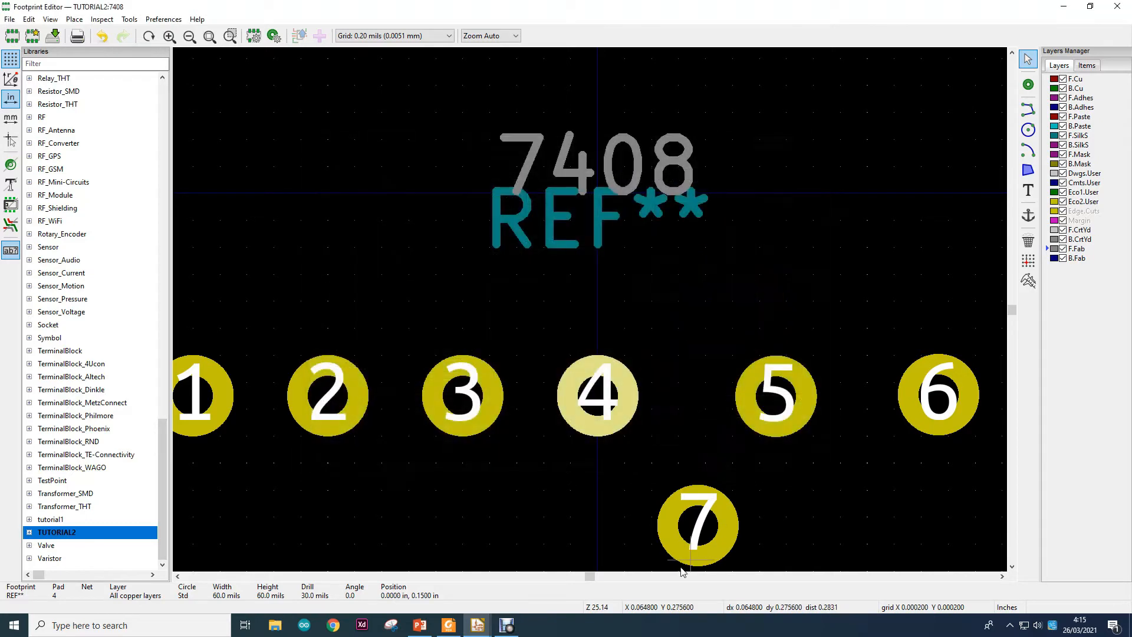
Step: Set pad 5's position to X 0.1 in and Y 0.15 in
click(770, 429)
double_click(770, 429)
click(405, 246)
key(BackSpace)
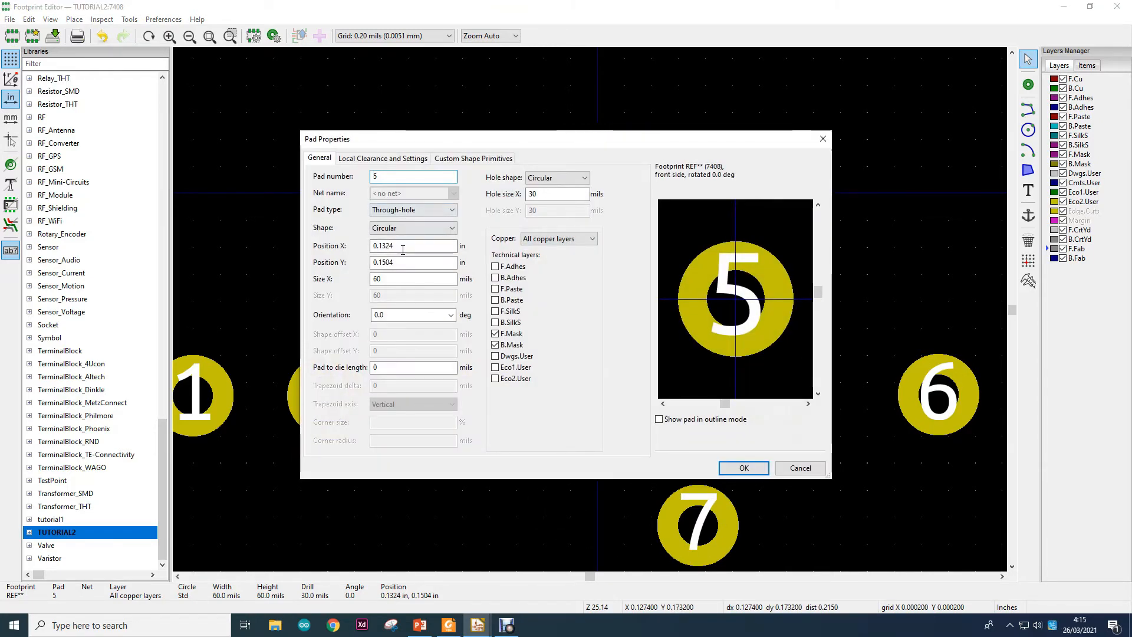
key(BackSpace)
key(BackSpace)
click(412, 262)
key(BackSpace)
key(BackSpace)
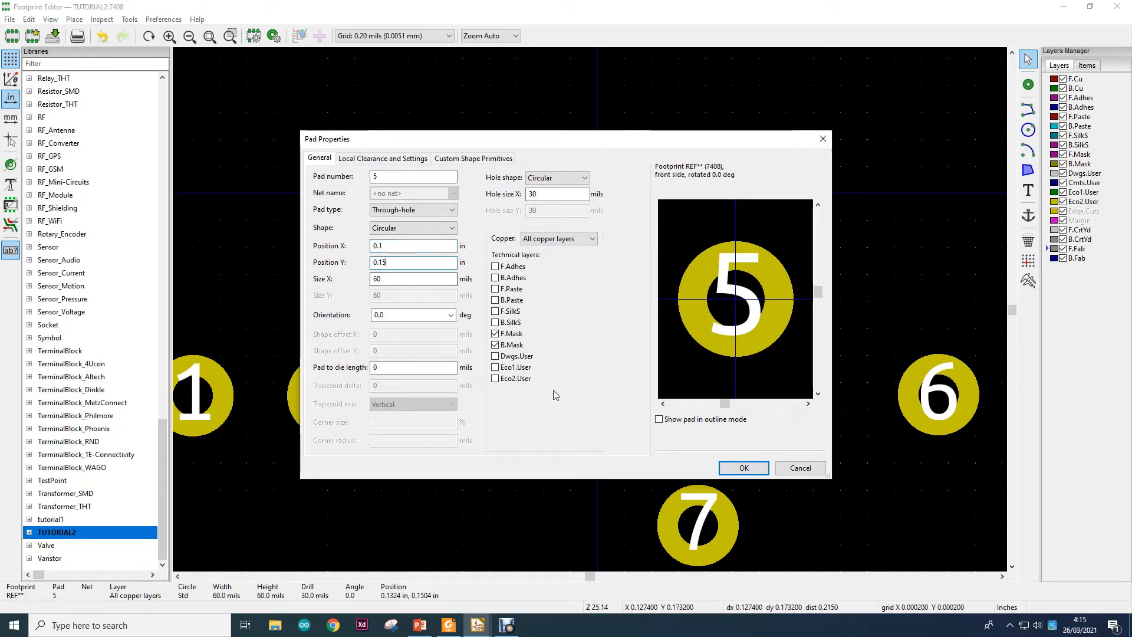
click(741, 467)
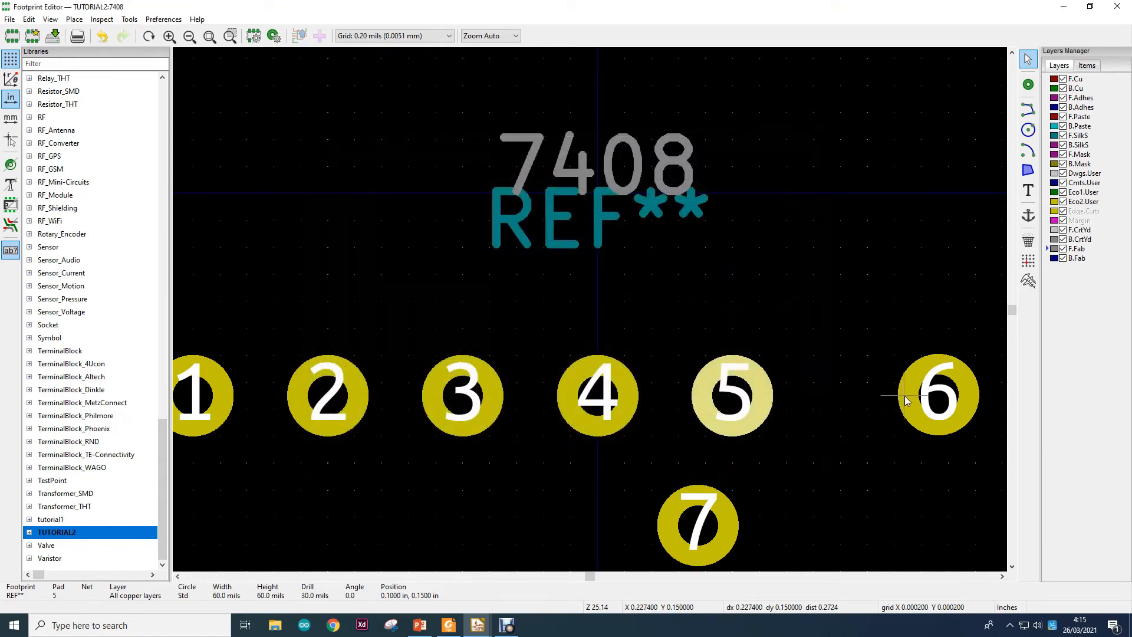
Step: Set pad 6's position to X 0.2 in and Y 0.15 in
click(904, 395)
key(e)
click(404, 246)
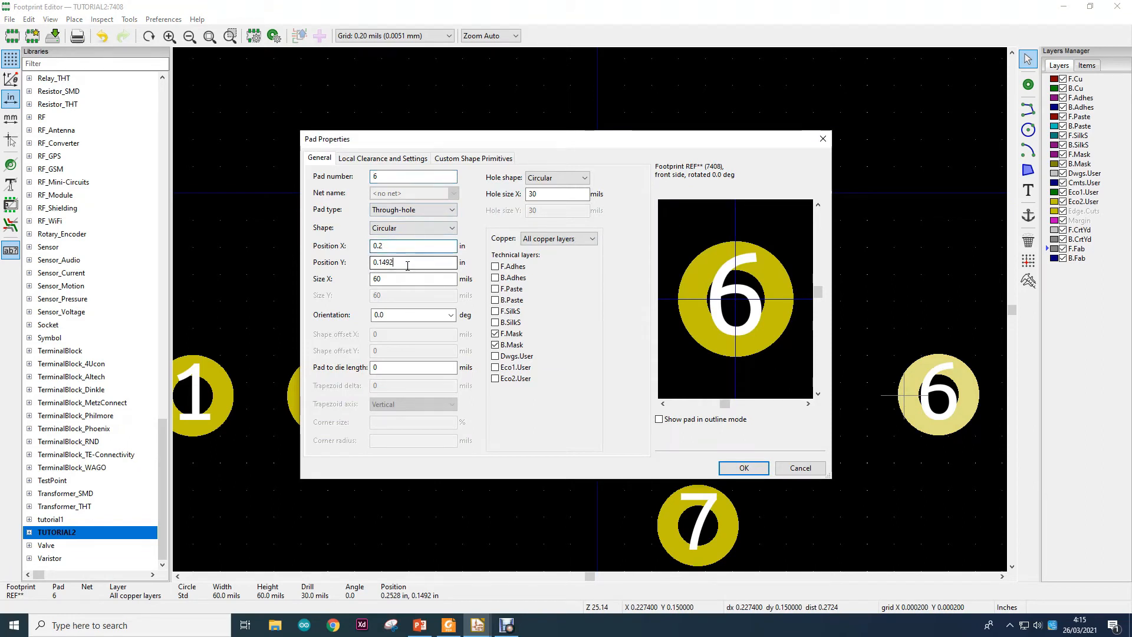
key(BackSpace)
key(BackSpace)
text(5)
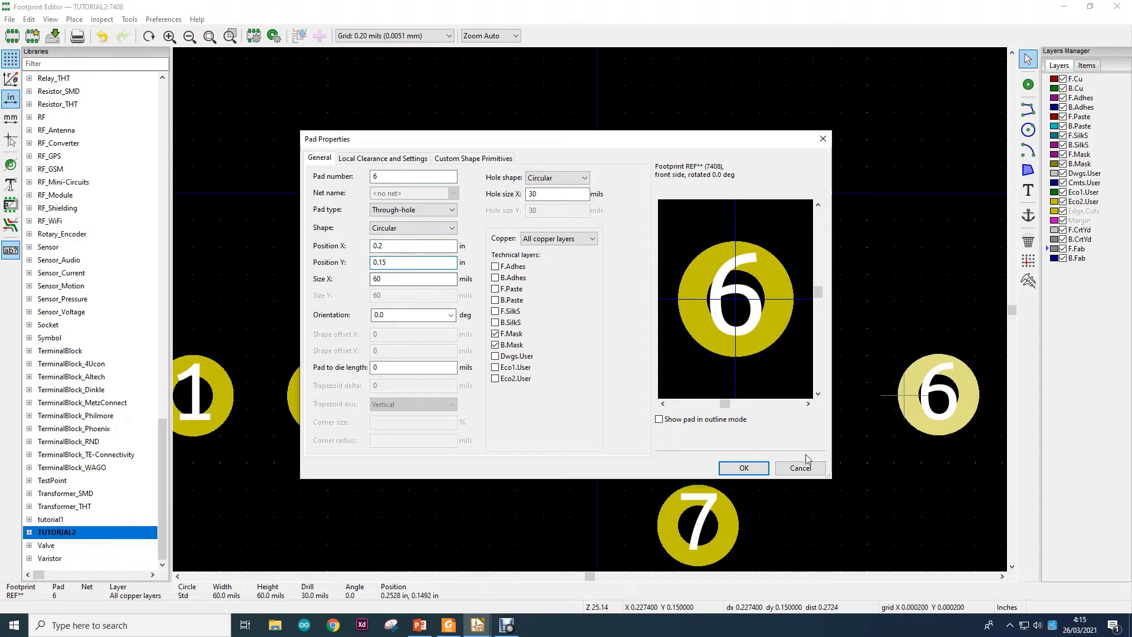
click(743, 467)
Step: Set pad 7's position to X 0.3 in and Y 0.15 in
double_click(731, 519)
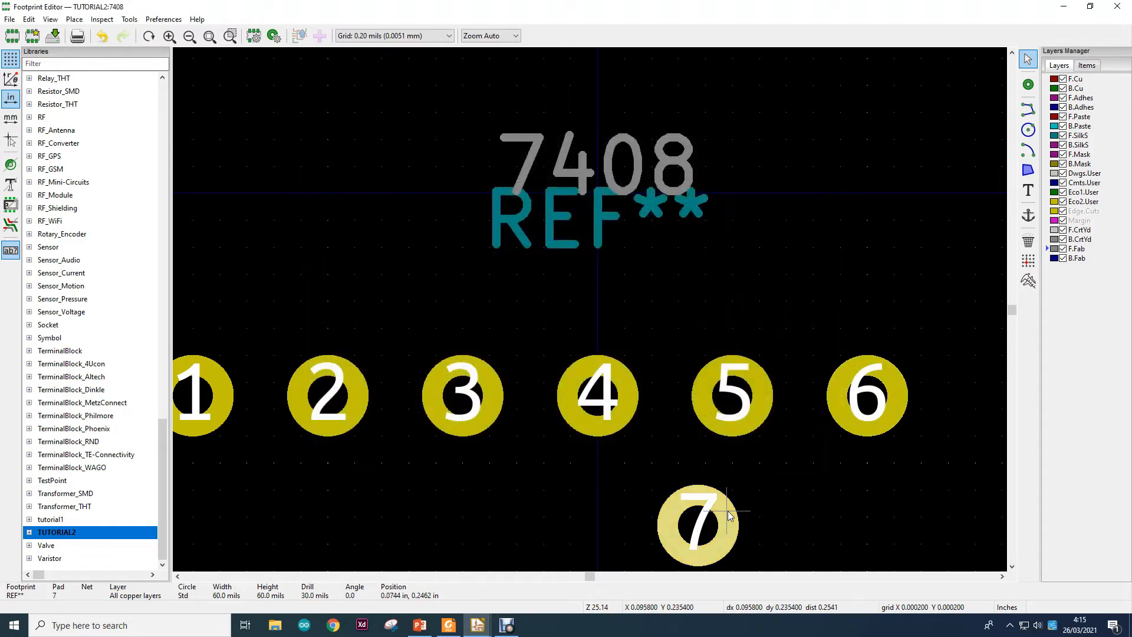
click(419, 244)
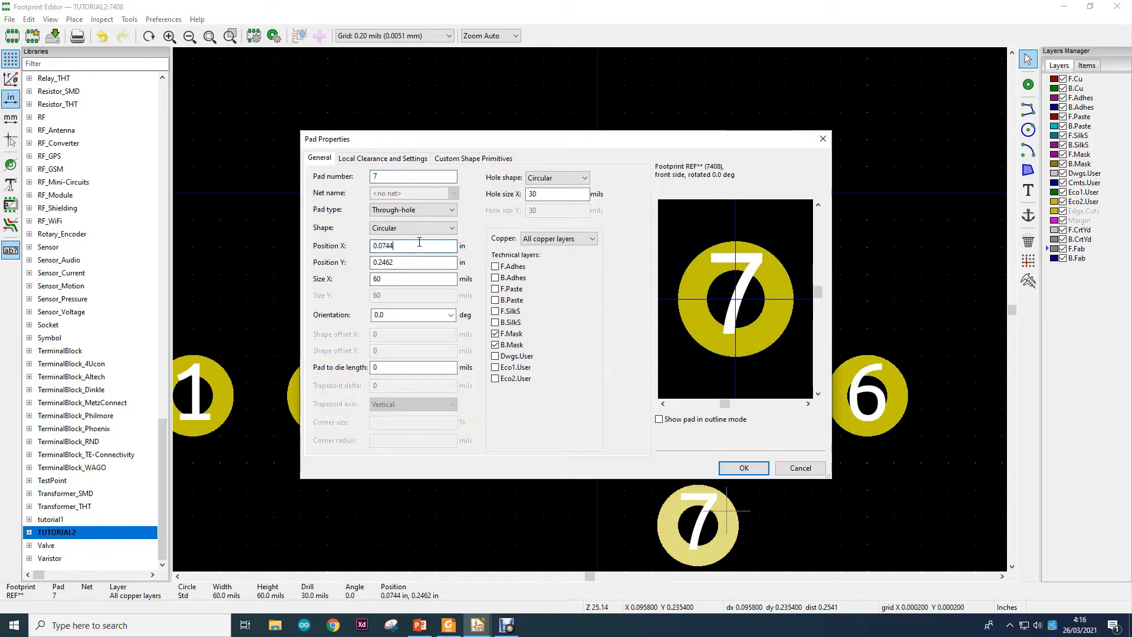
key(BackSpace)
key(BackSpace)
click(415, 262)
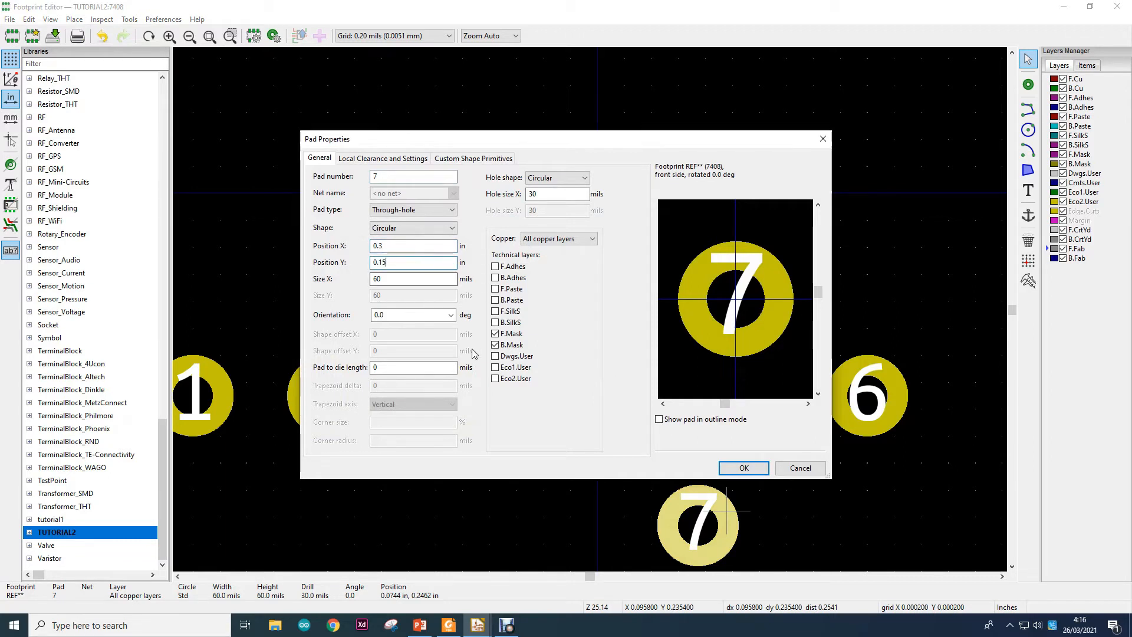
click(743, 468)
Step: Duplicate the row of pads 1 to 7 and place the copies above the 7408 text, at about Y -0.148 in
scroll(691, 466, down, 1)
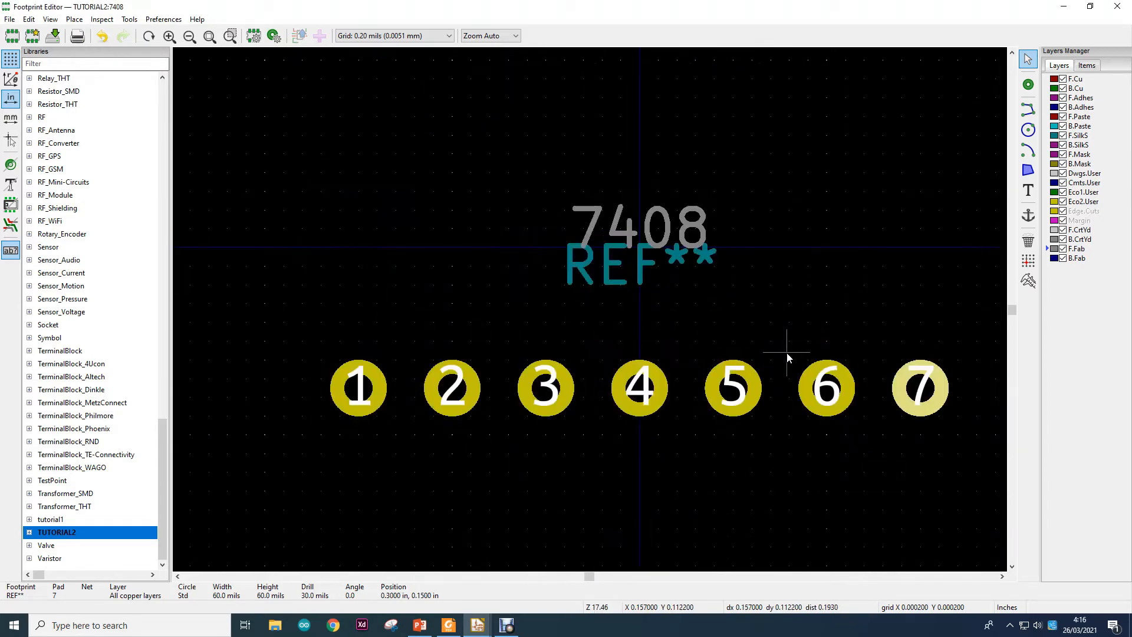
click(953, 119)
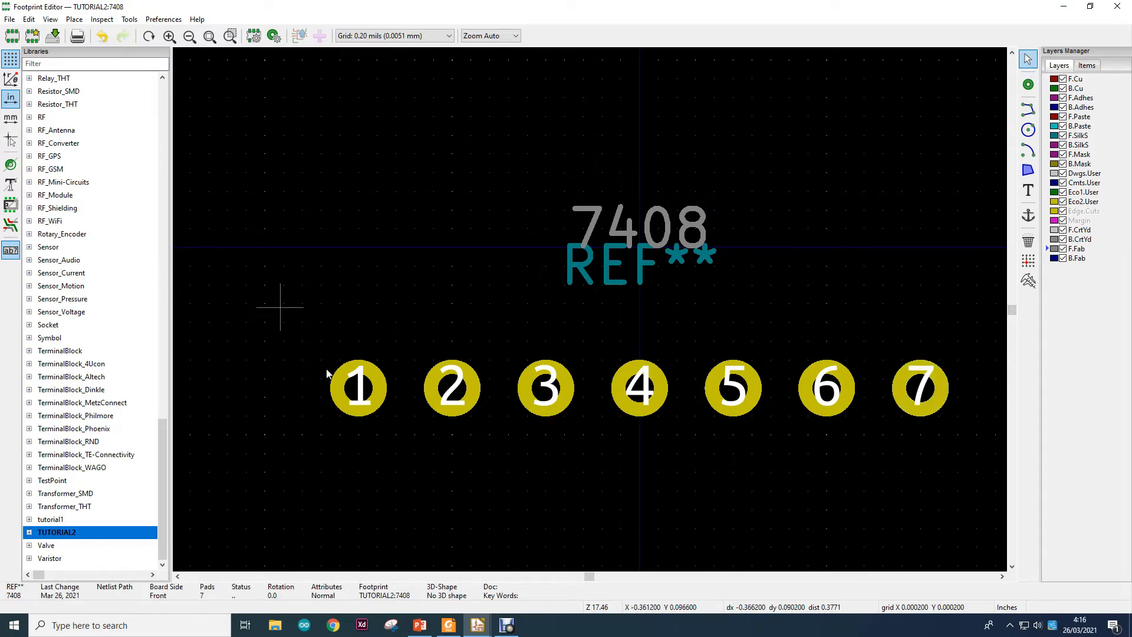
drag(276, 305, 947, 514)
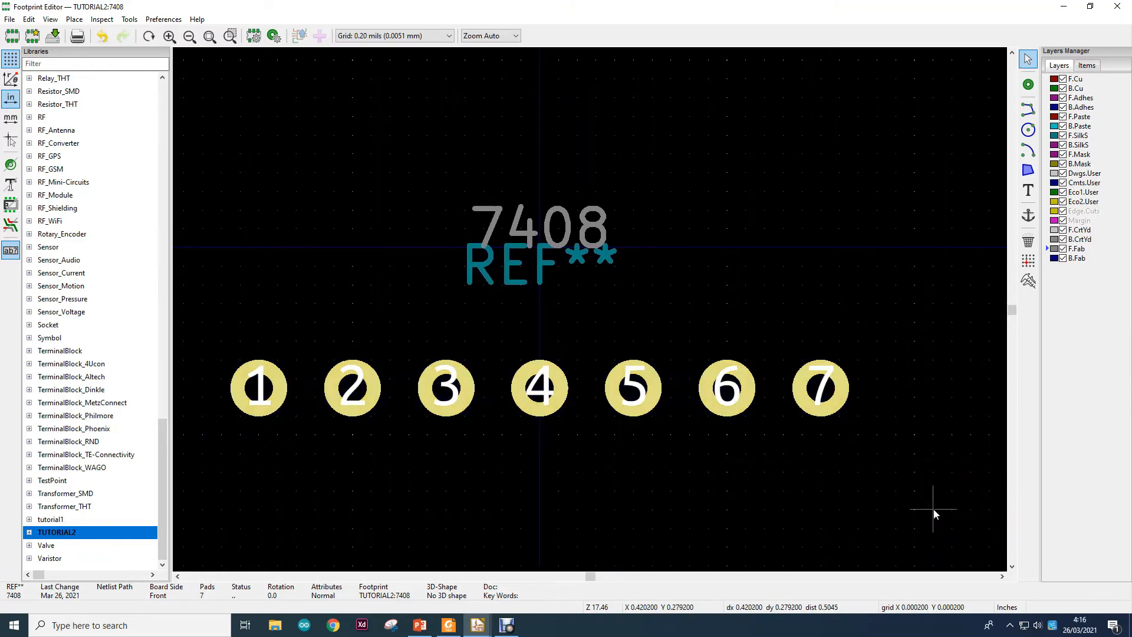
key(ctrl+d)
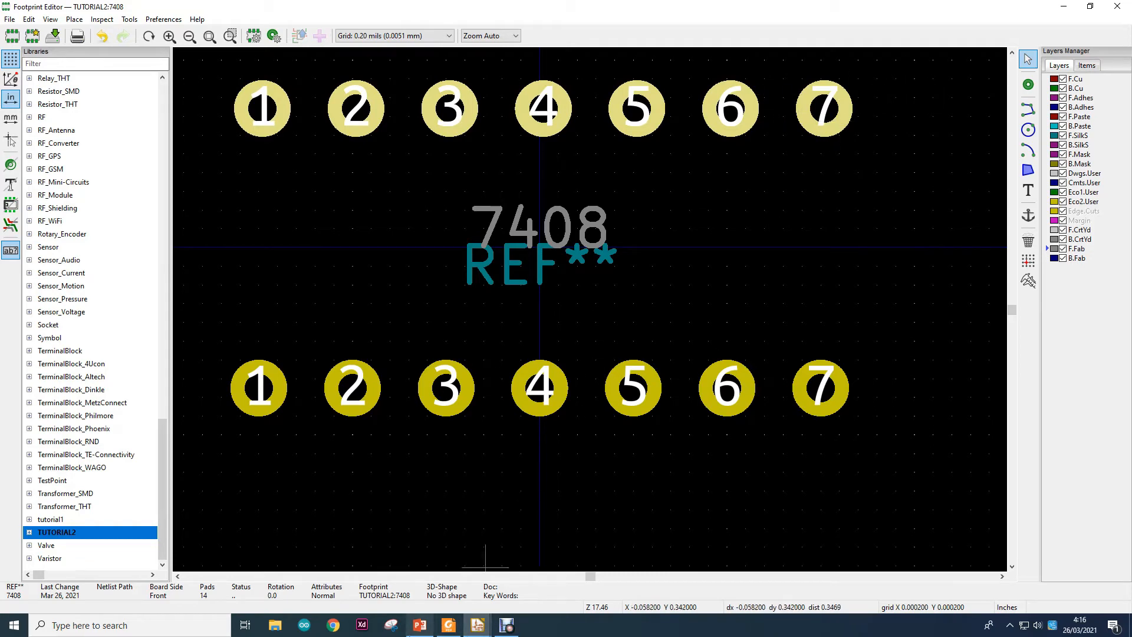
Step: Check the pin table in PowerPoint, then in the Footprint Editor renumber upper-row pad 7 as 8 at X 0.3 in, Y -0.15 in
click(421, 627)
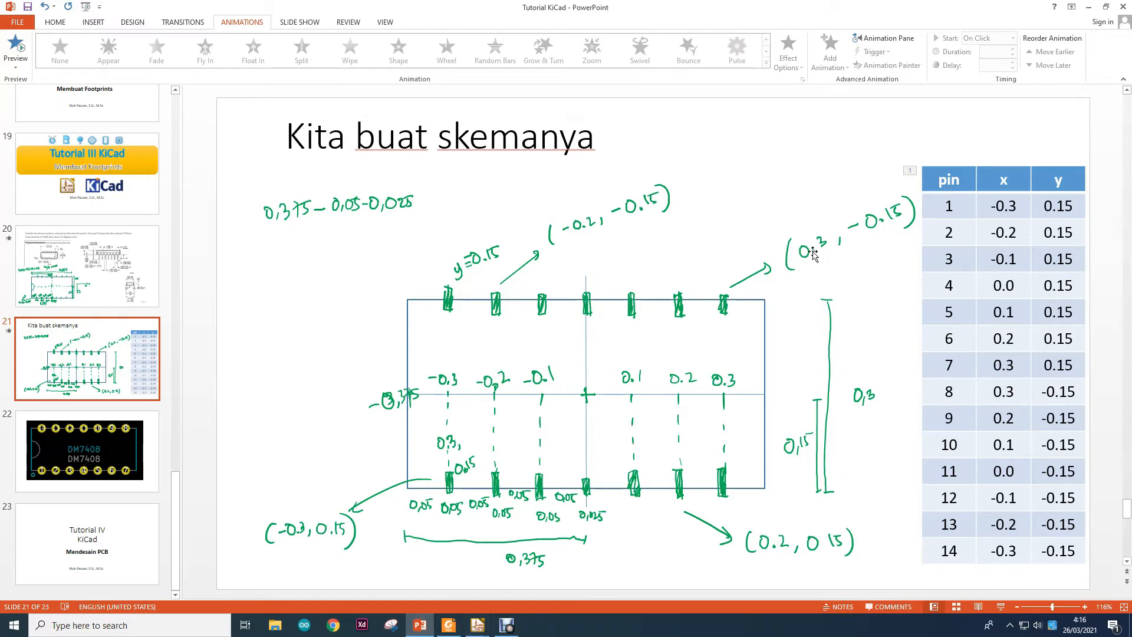
click(478, 625)
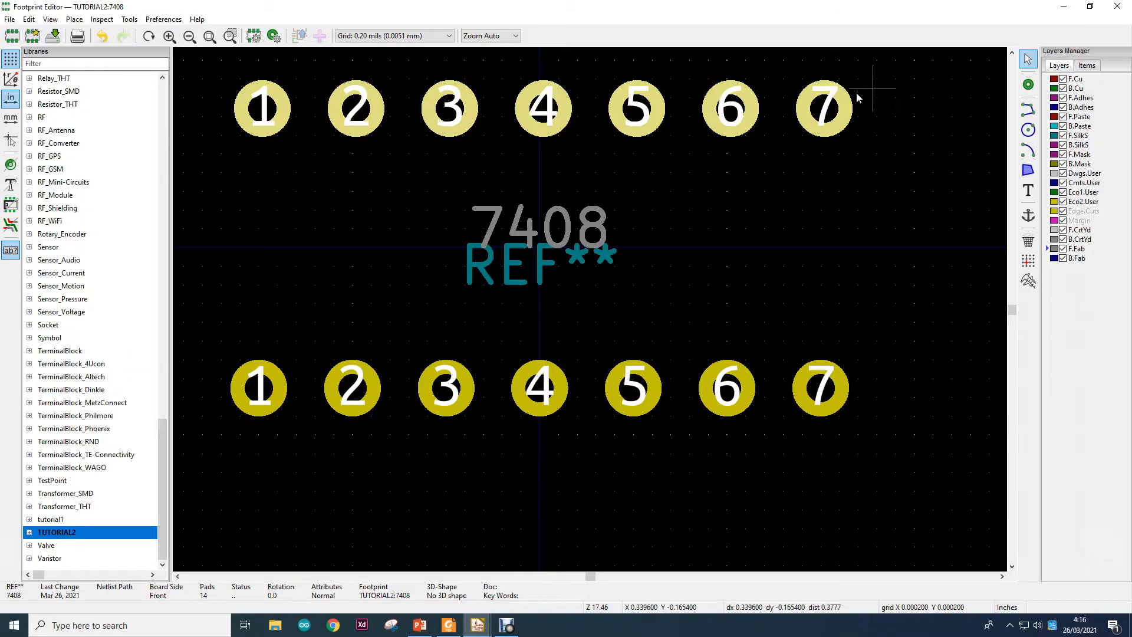
double_click(841, 97)
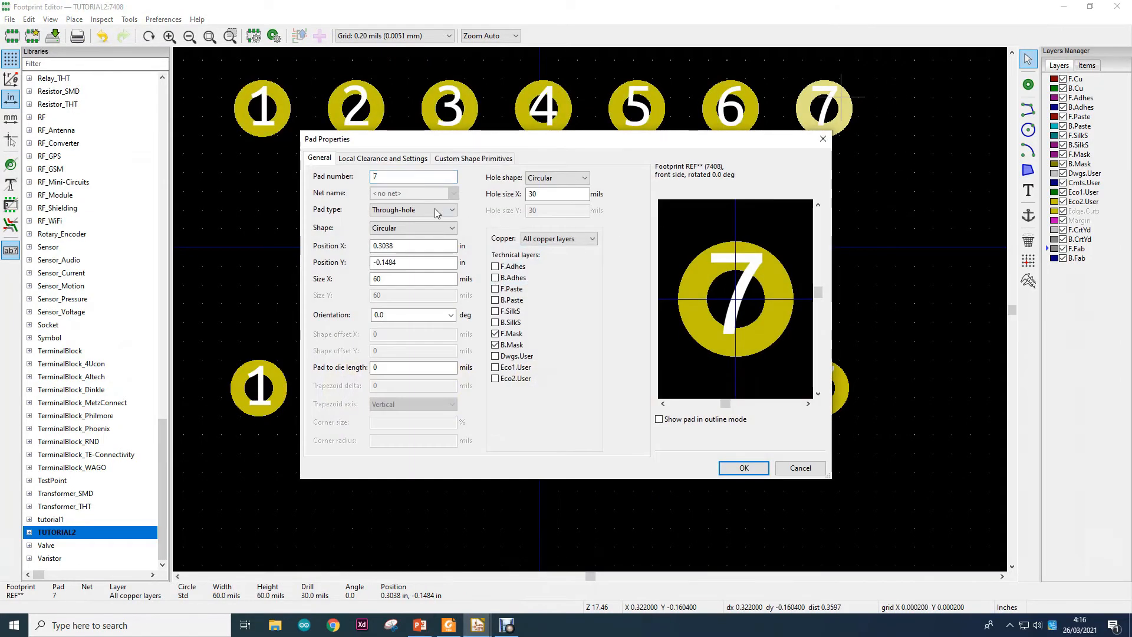
text(8)
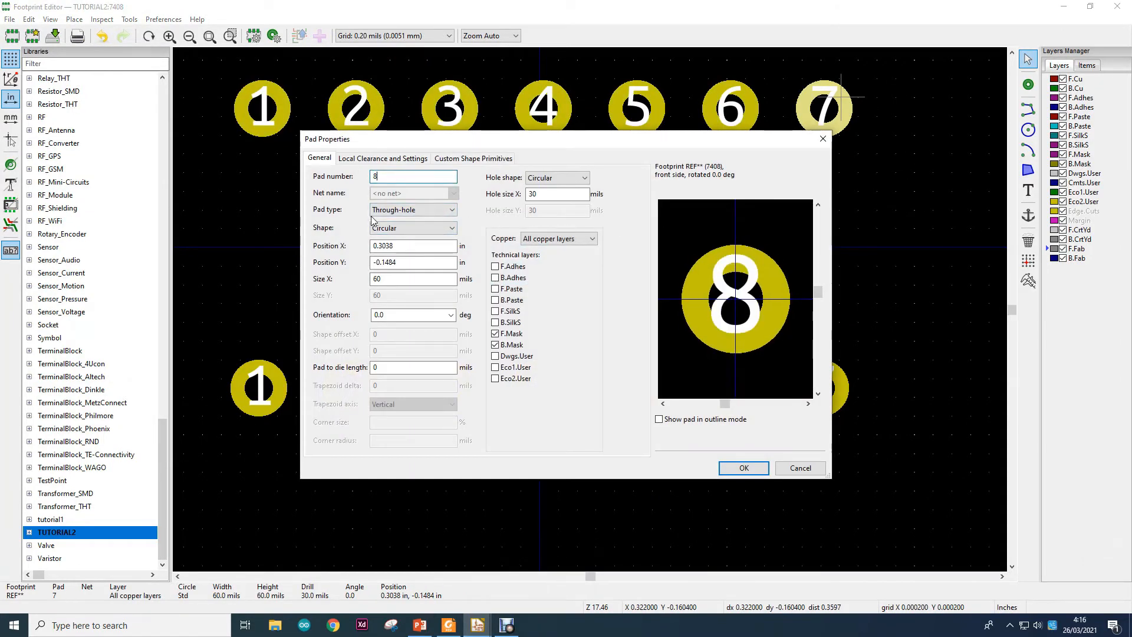
click(403, 247)
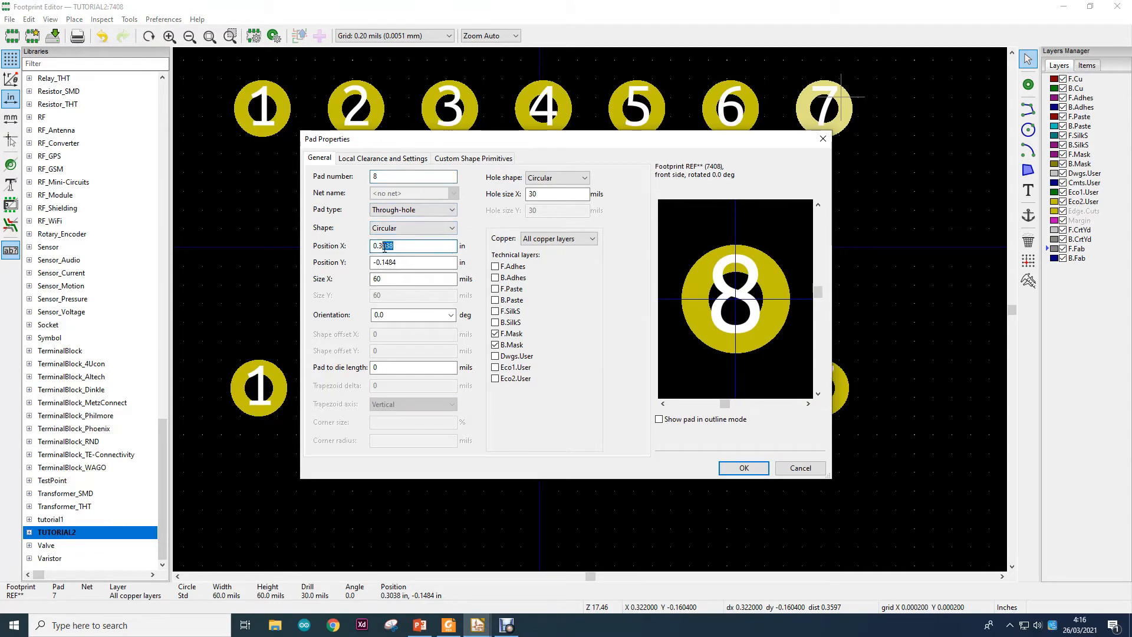
key(BackSpace)
drag(397, 262, 389, 264)
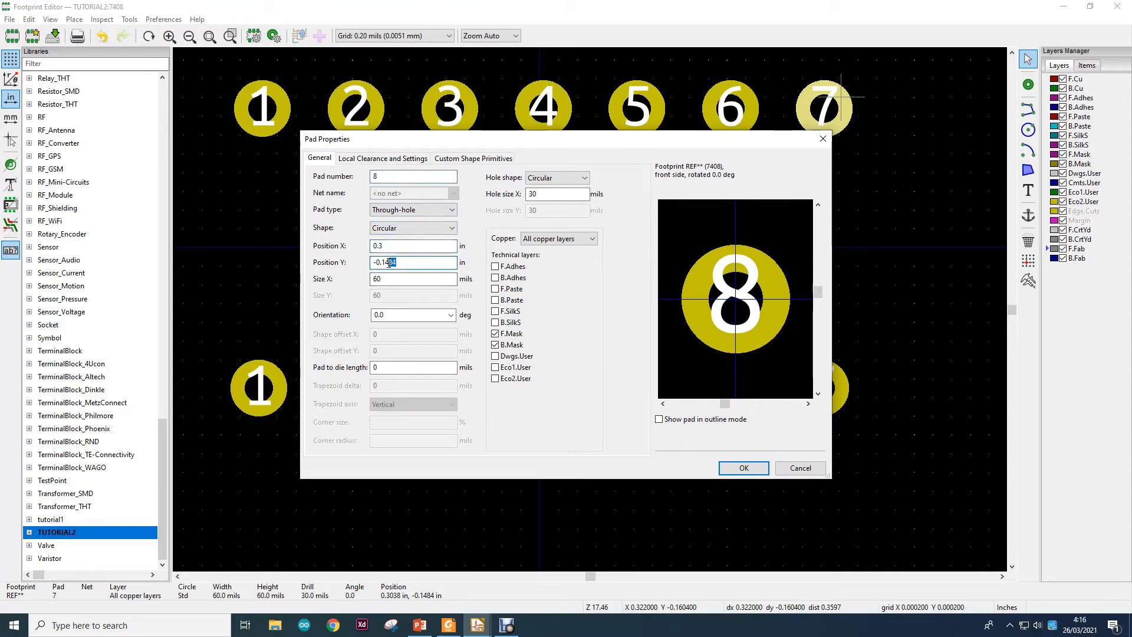
text(5)
click(744, 468)
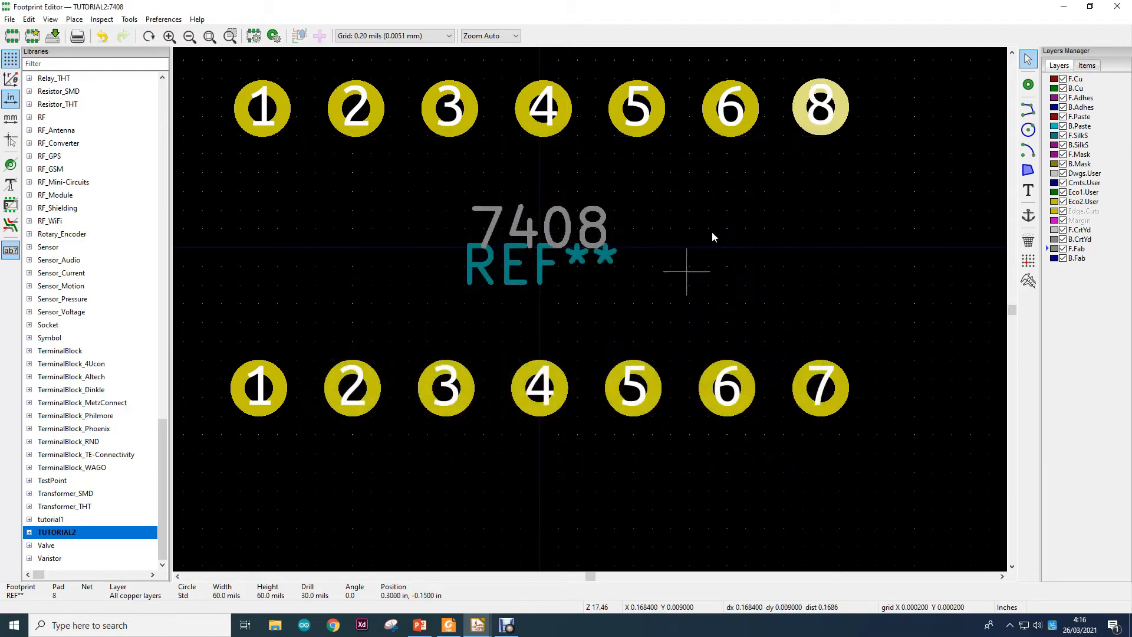
Step: Renumber the upper-row pad 6 as 9 and set its position to X 0.2 in and Y -0.15 in
click(728, 134)
key(e)
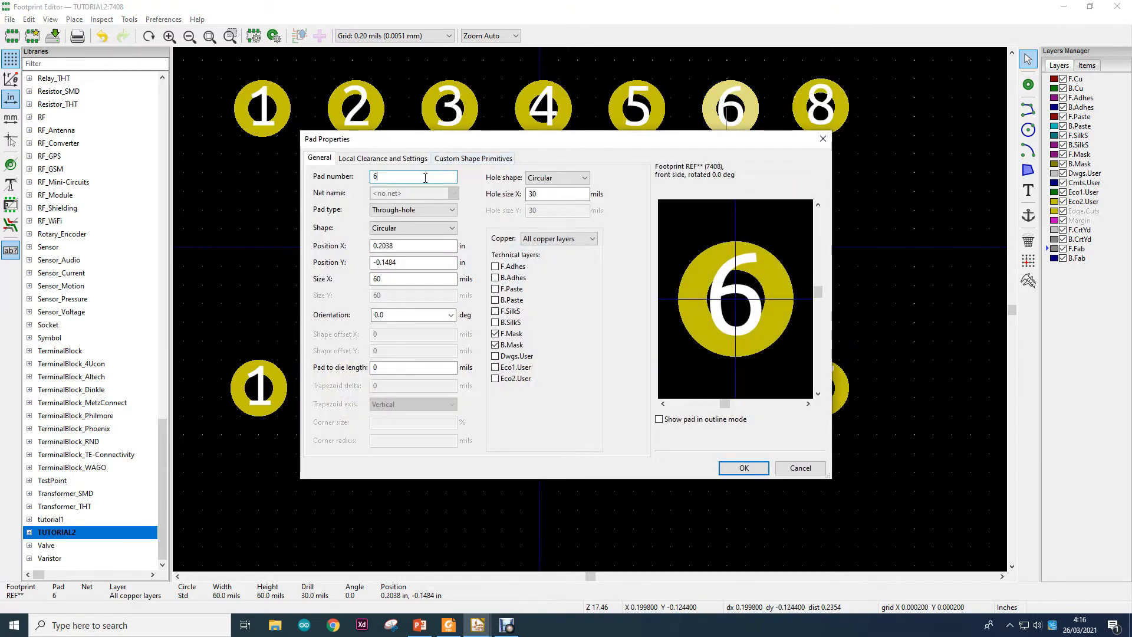
text(9)
click(411, 248)
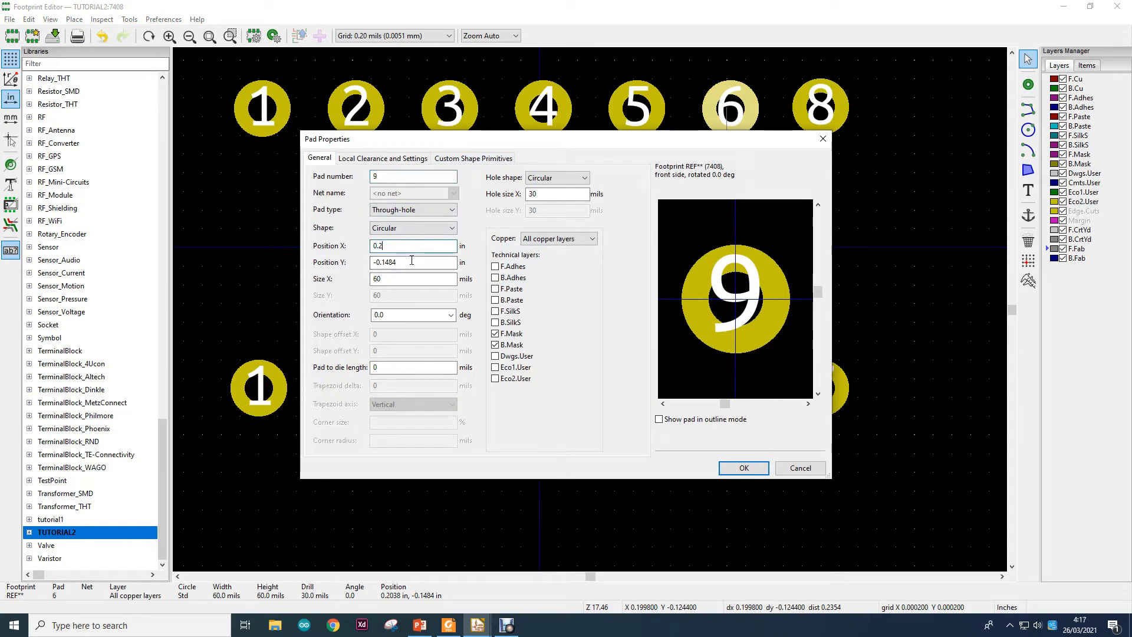
click(413, 263)
key(BackSpace)
key(BackSpace)
text(5)
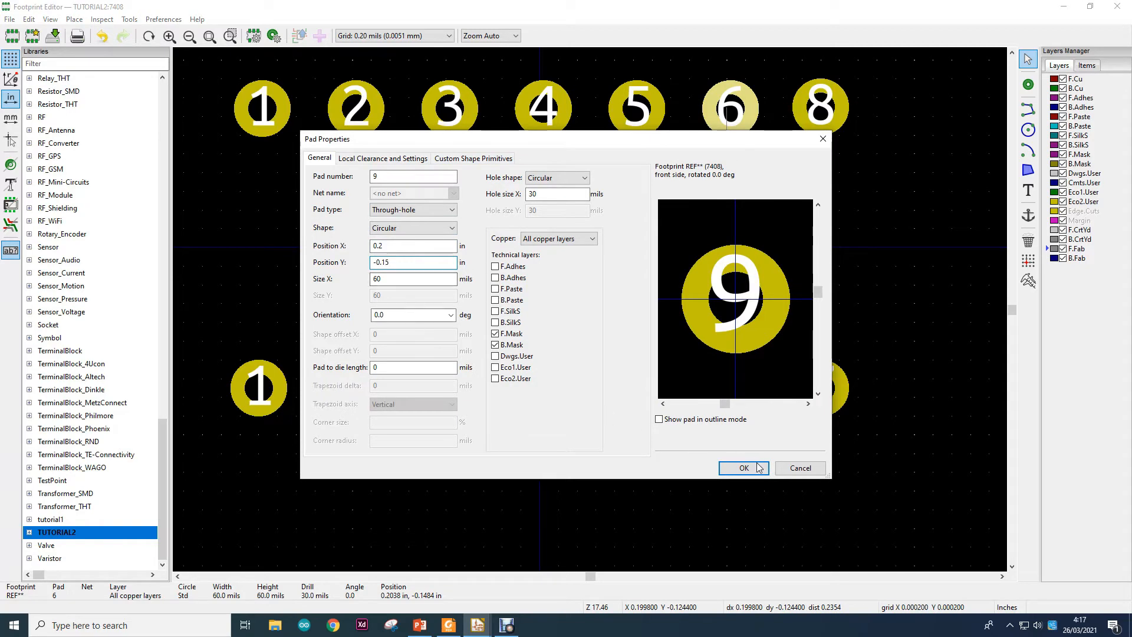
click(756, 467)
Step: Renumber the upper-row pad 5 as 10 and set its position to X 0.1 in and Y -0.15 in
double_click(631, 126)
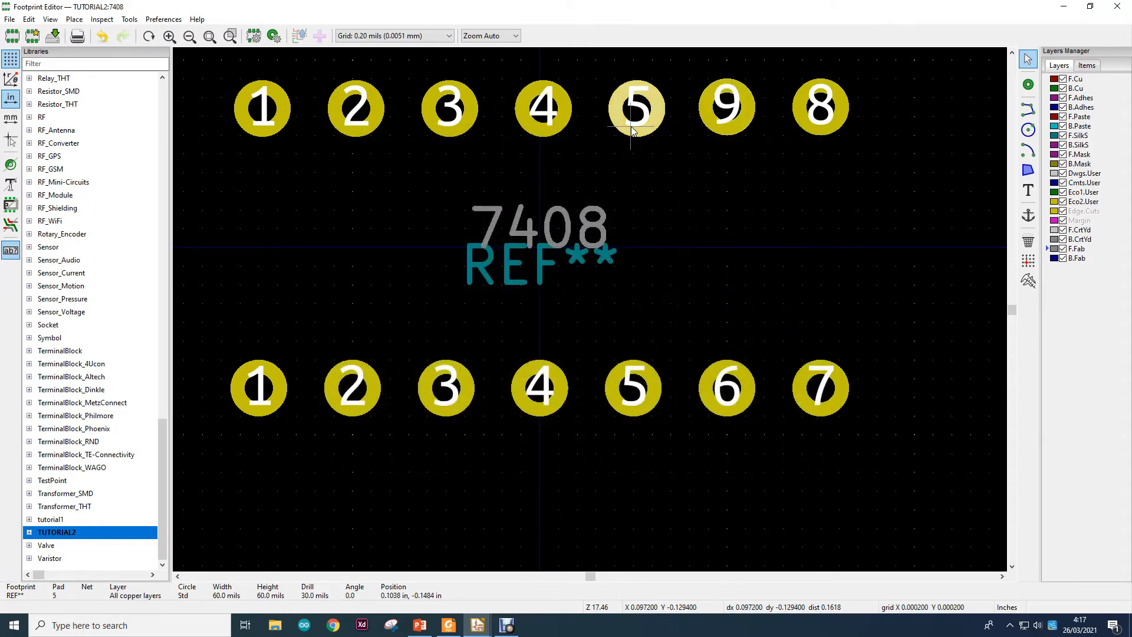
text(1)
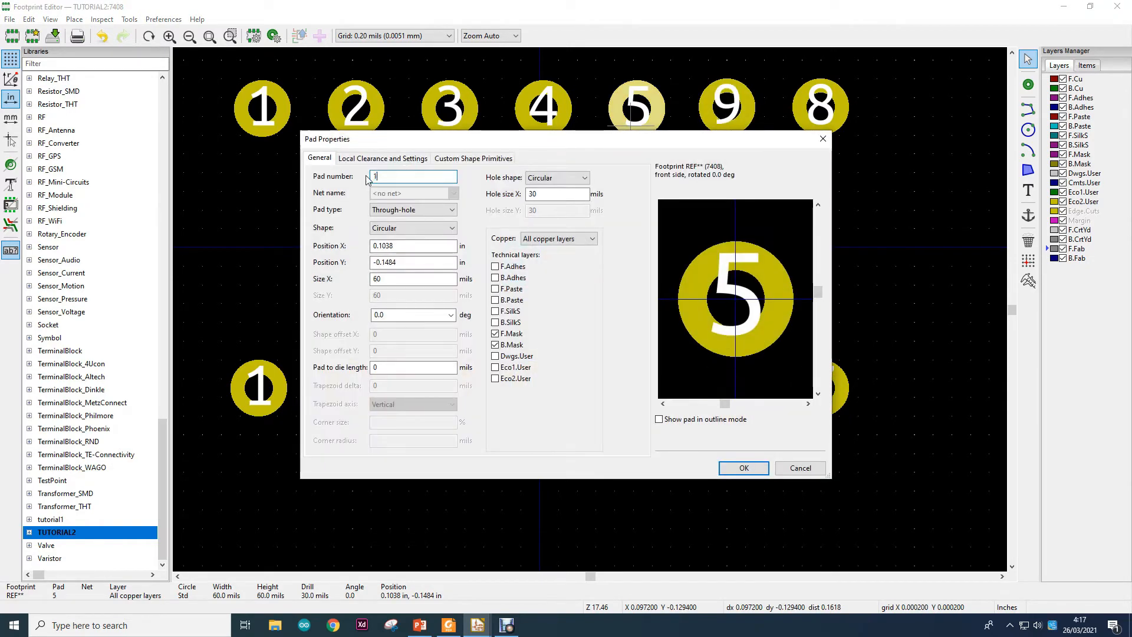
text(0)
click(405, 246)
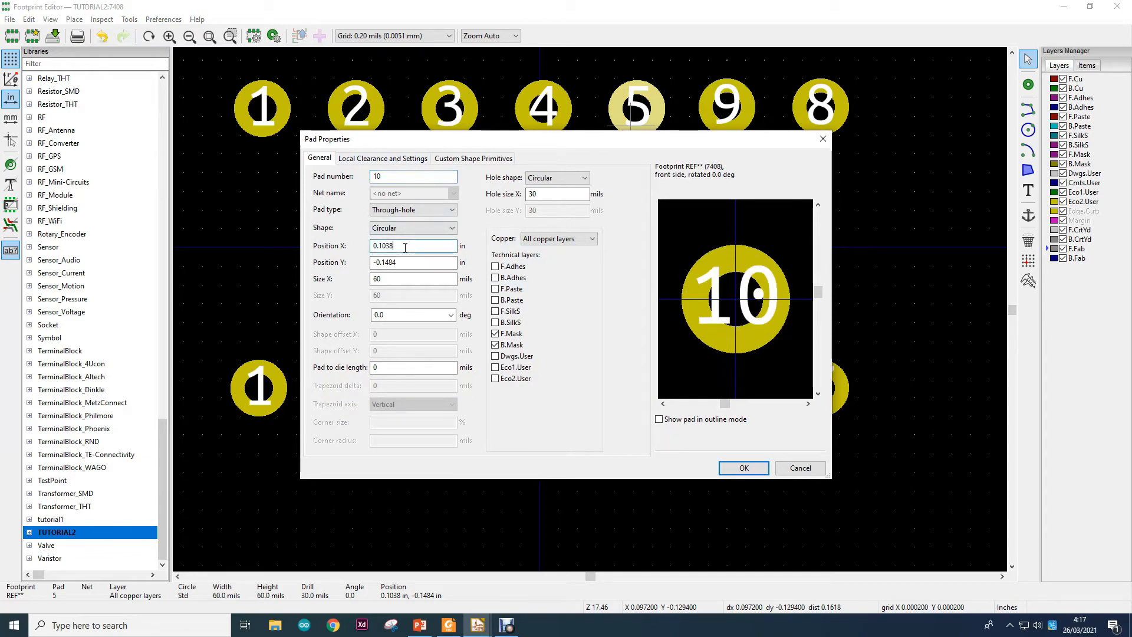
key(BackSpace)
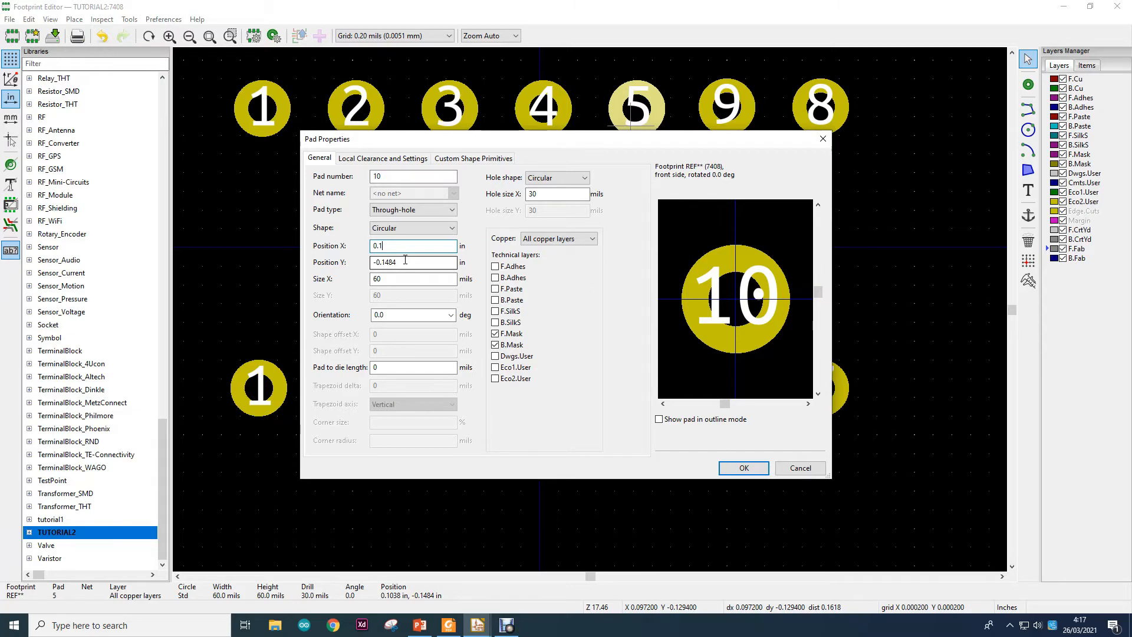
click(405, 261)
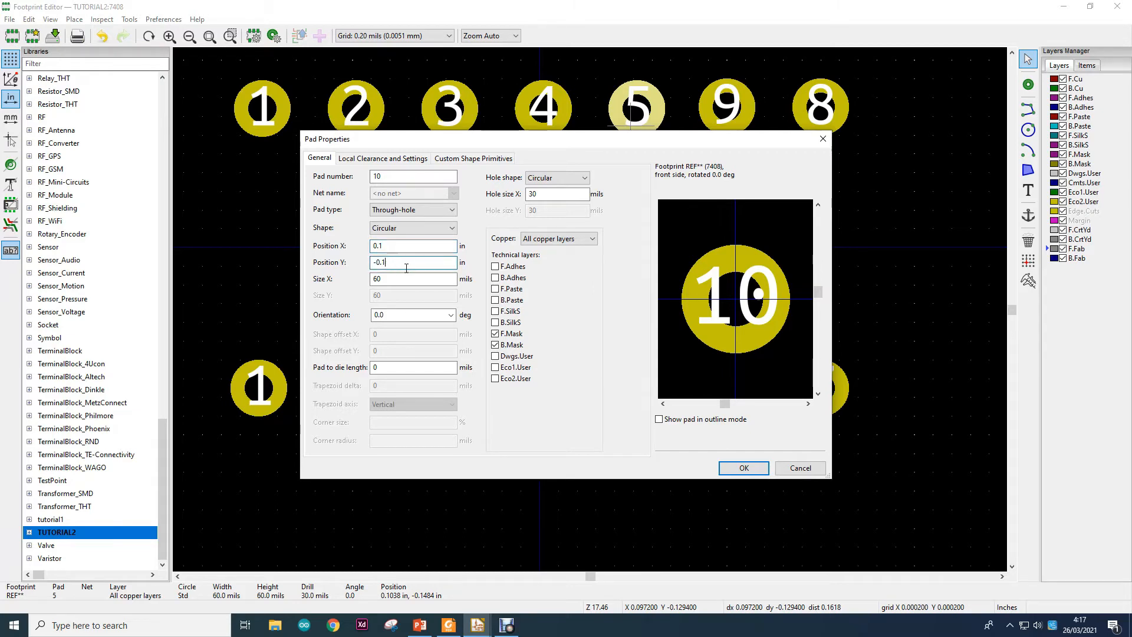
text(5)
key(Return)
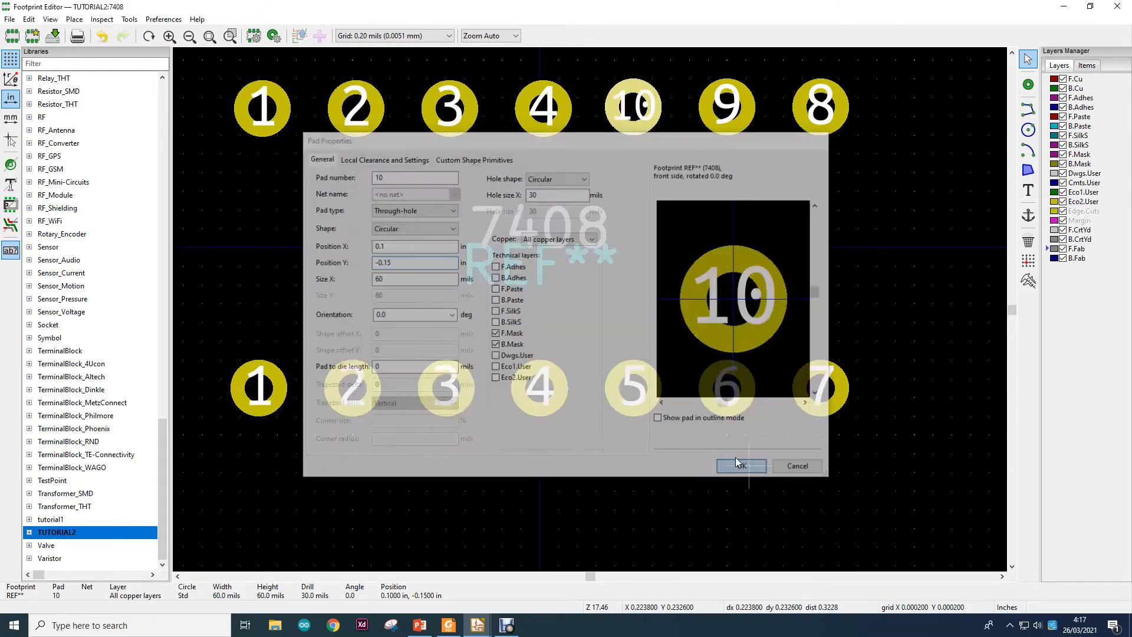
Step: Renumber the upper-row pad 4 as 11 and set its position to X 0 in and Y -0.15 in
double_click(539, 106)
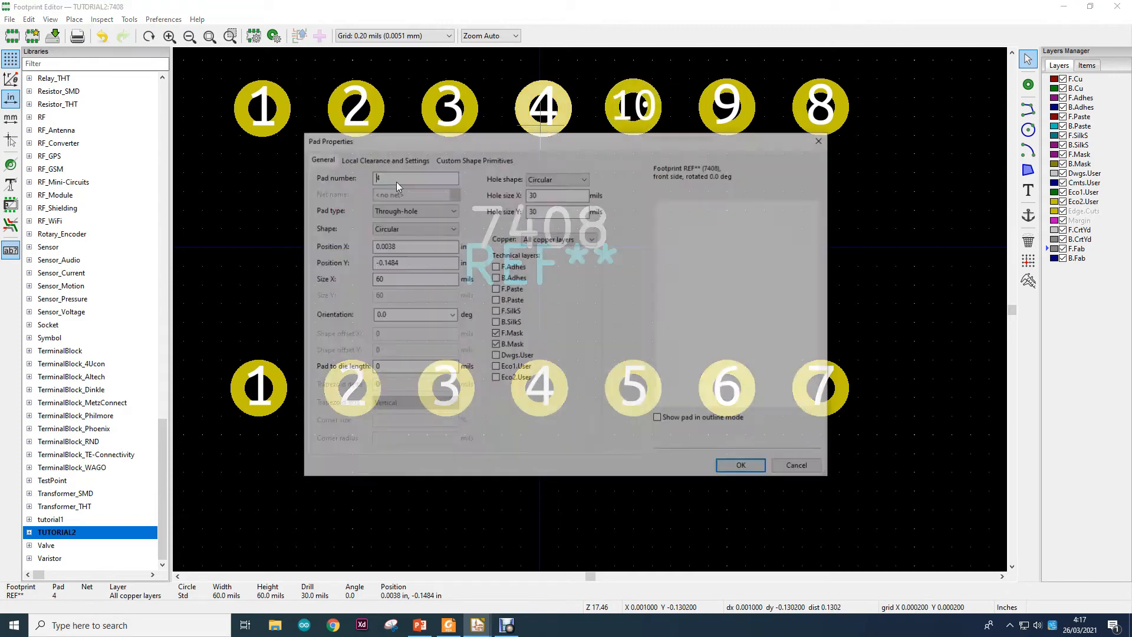
text(11)
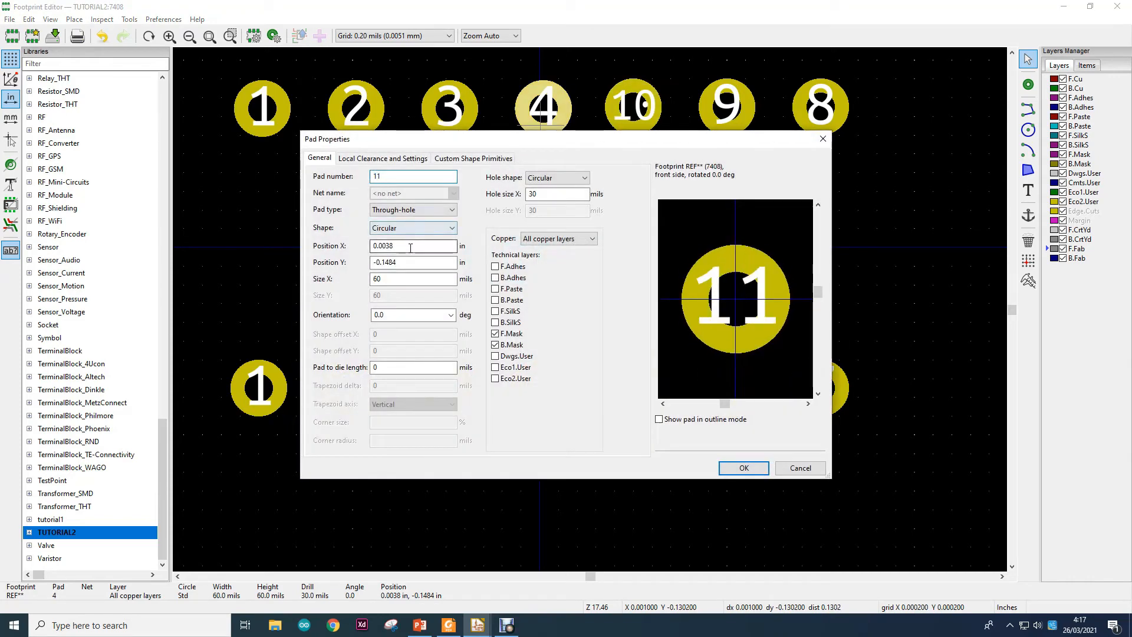
click(410, 247)
click(411, 262)
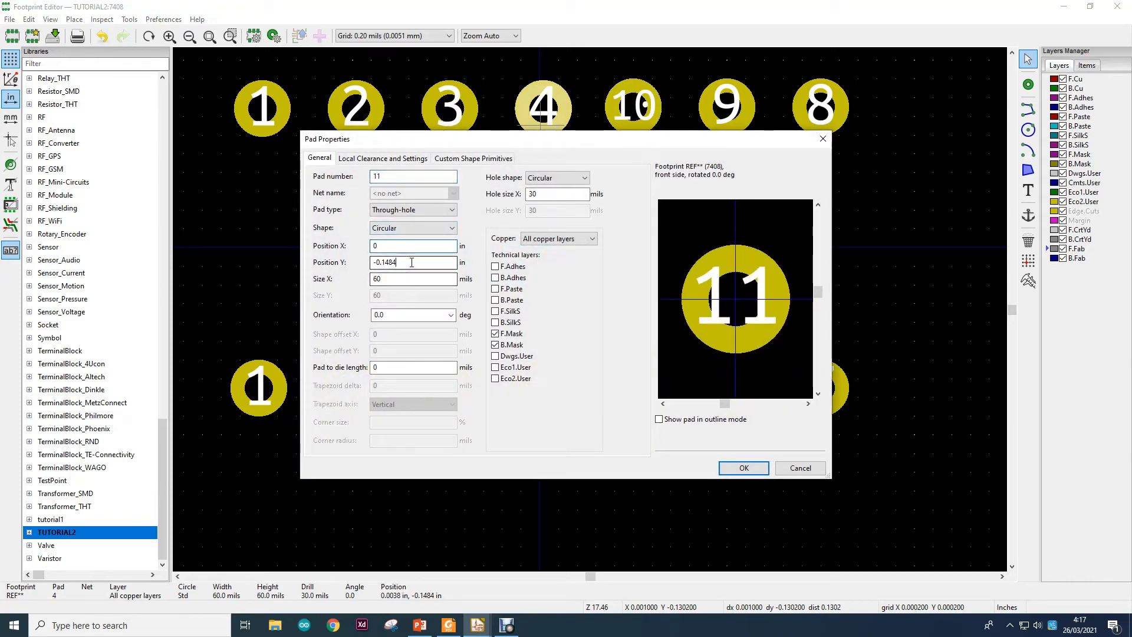
key(BackSpace)
key(BackSpace)
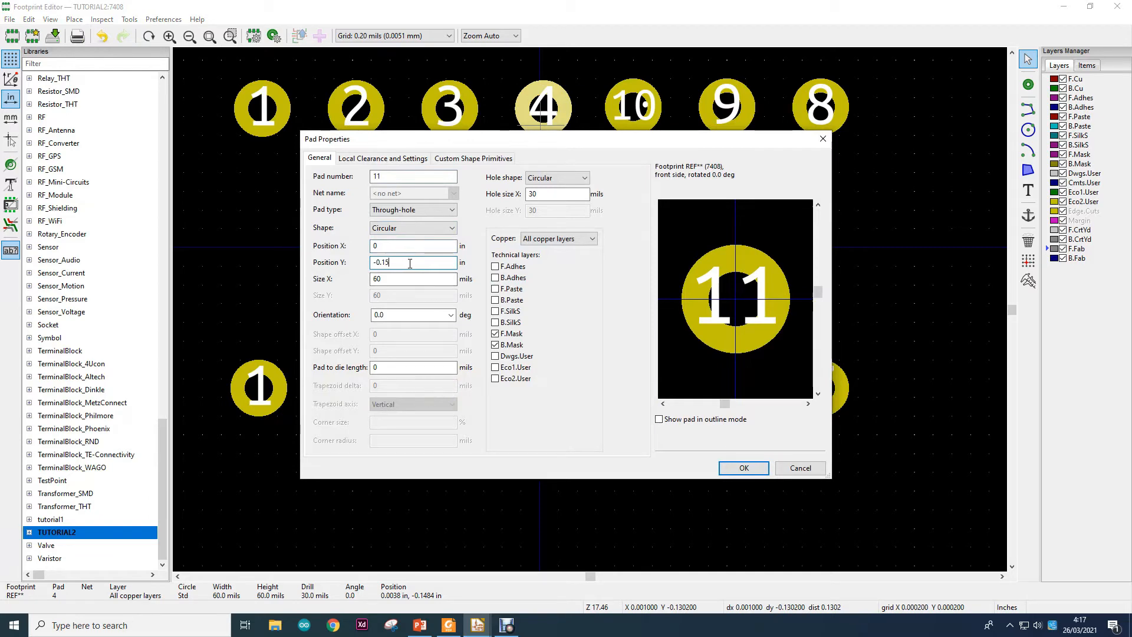
text(5)
click(742, 467)
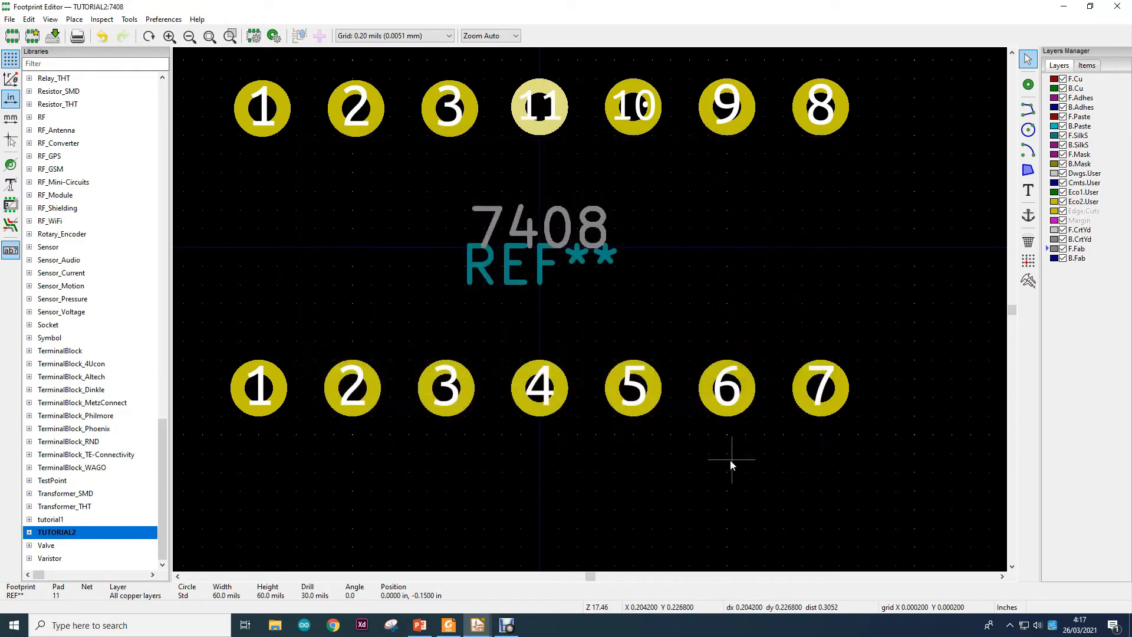
Step: Renumber the upper-row pad 3 as 12 and set its position to X -0.1 in and Y -0.15 in
click(454, 133)
text(e)
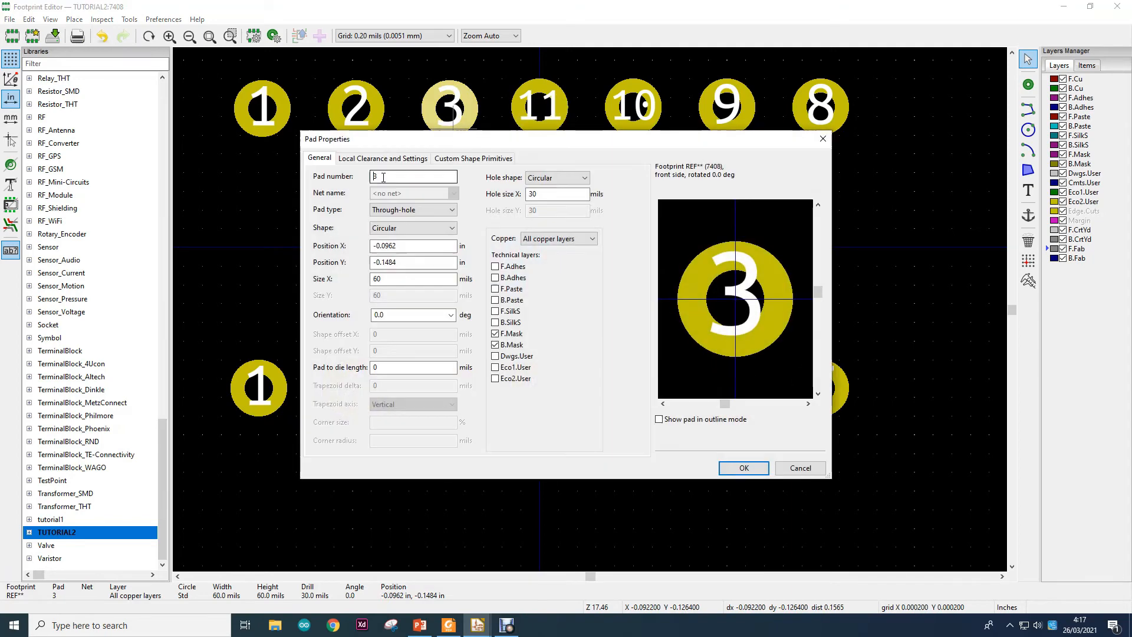
text(12)
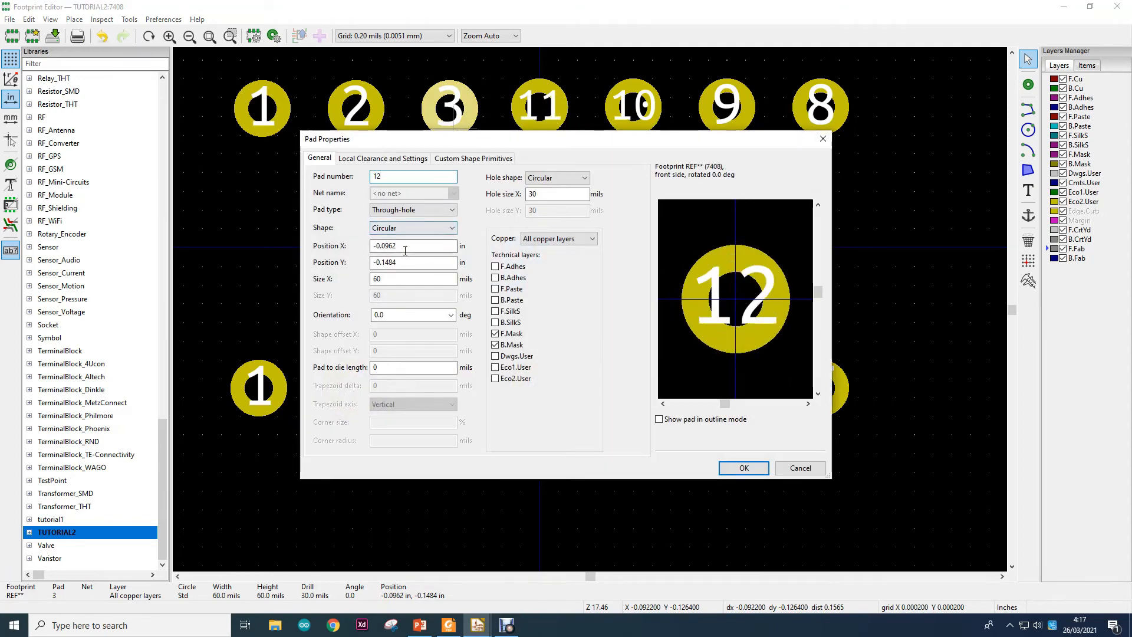
click(405, 251)
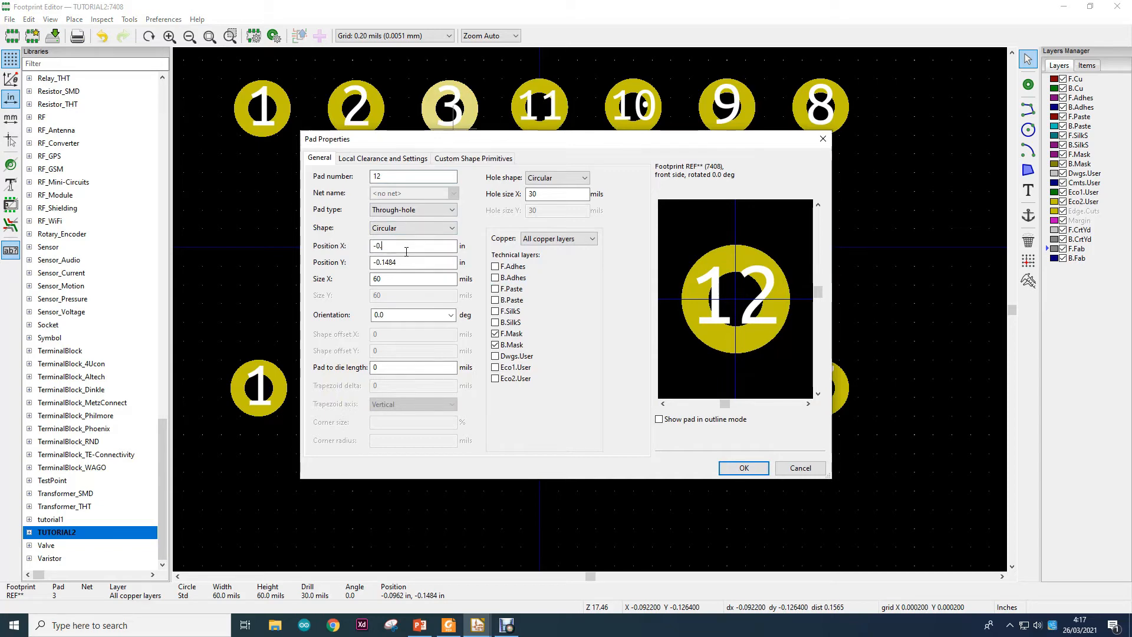
text(1)
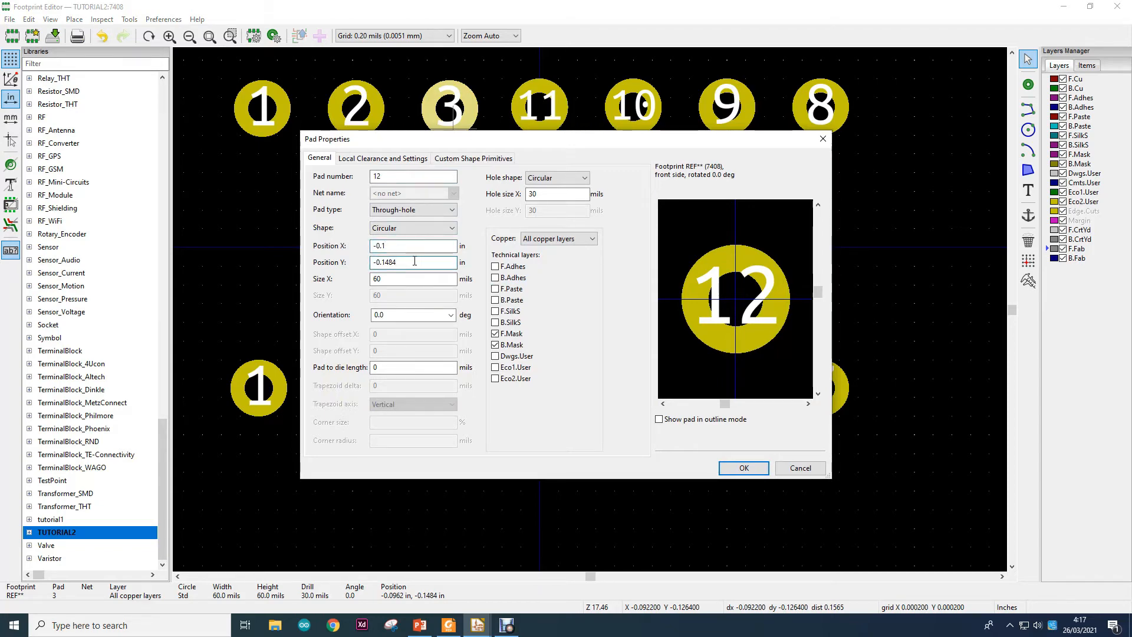
key(BackSpace)
key(BackSpace)
text(5)
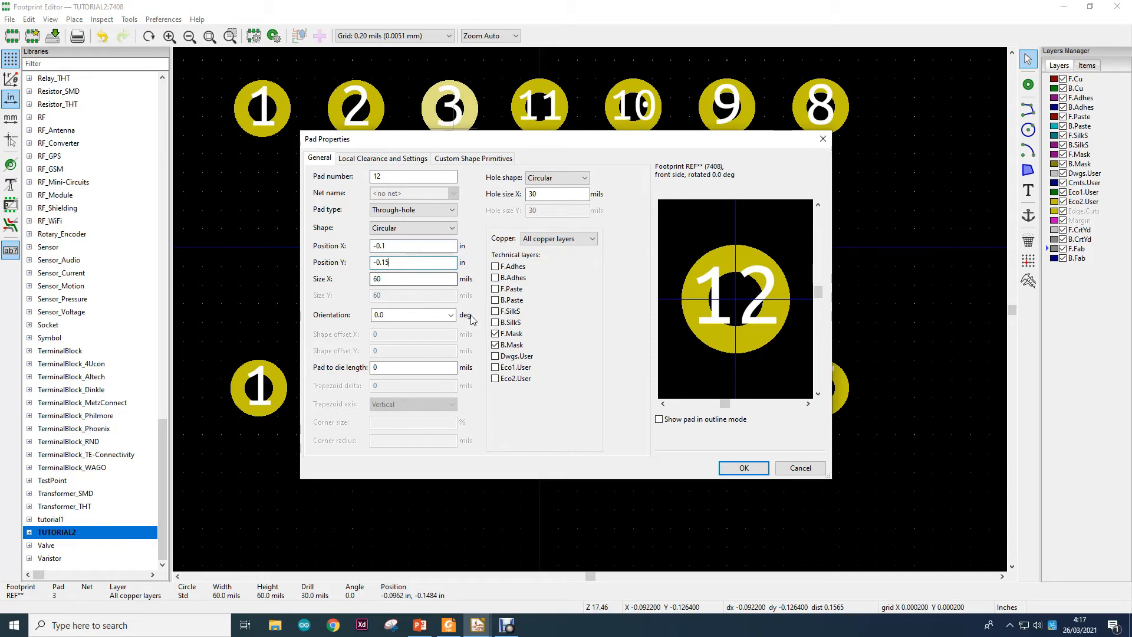
click(743, 467)
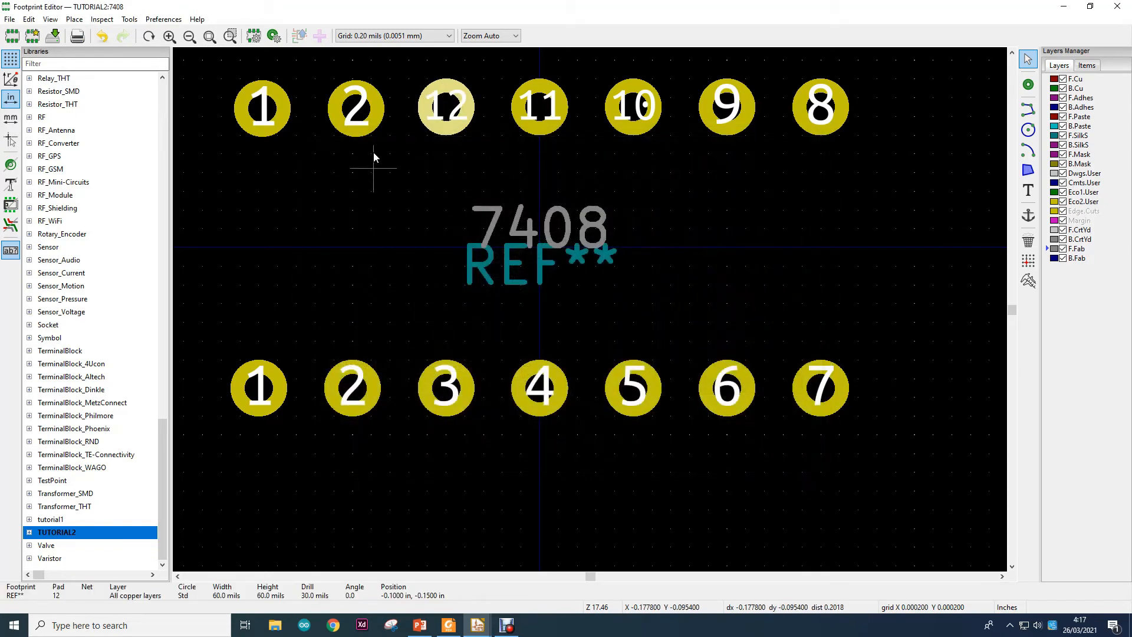
Step: Set the upper-row pad 2's position to X -0.2 in and Y -0.15 in, and renumber it as 13
double_click(355, 125)
drag(407, 247, 381, 247)
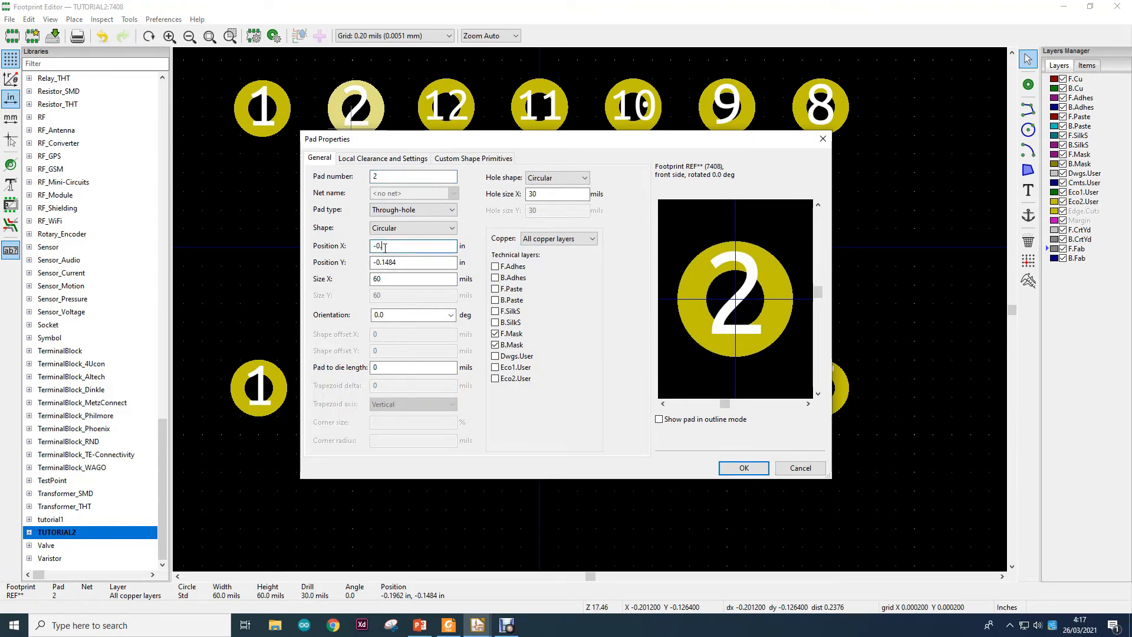
text(2)
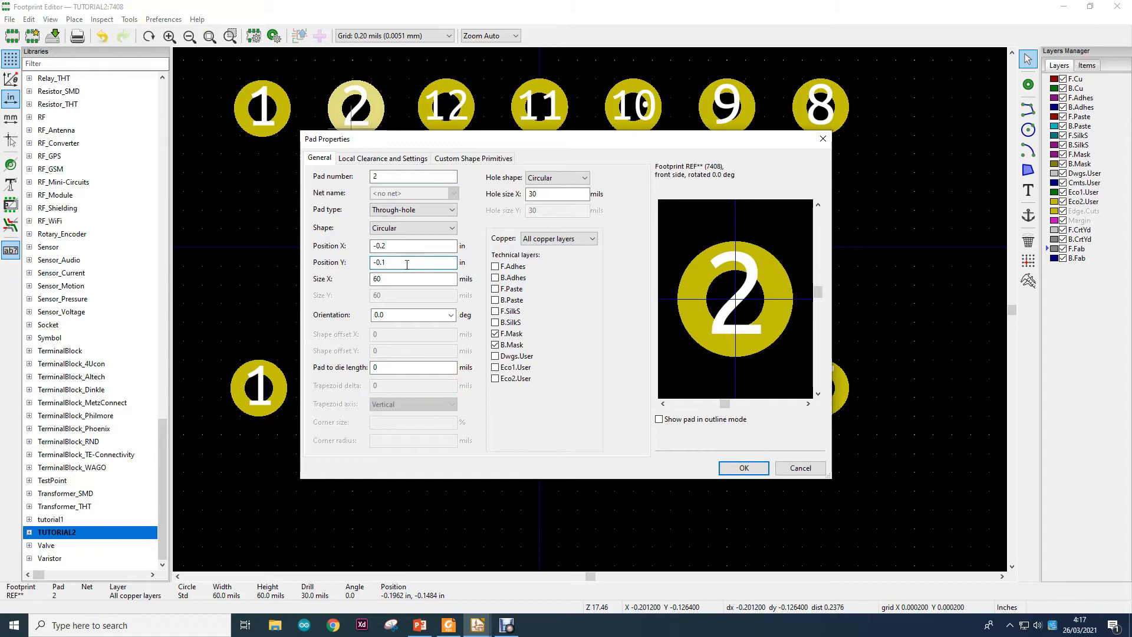
text(5)
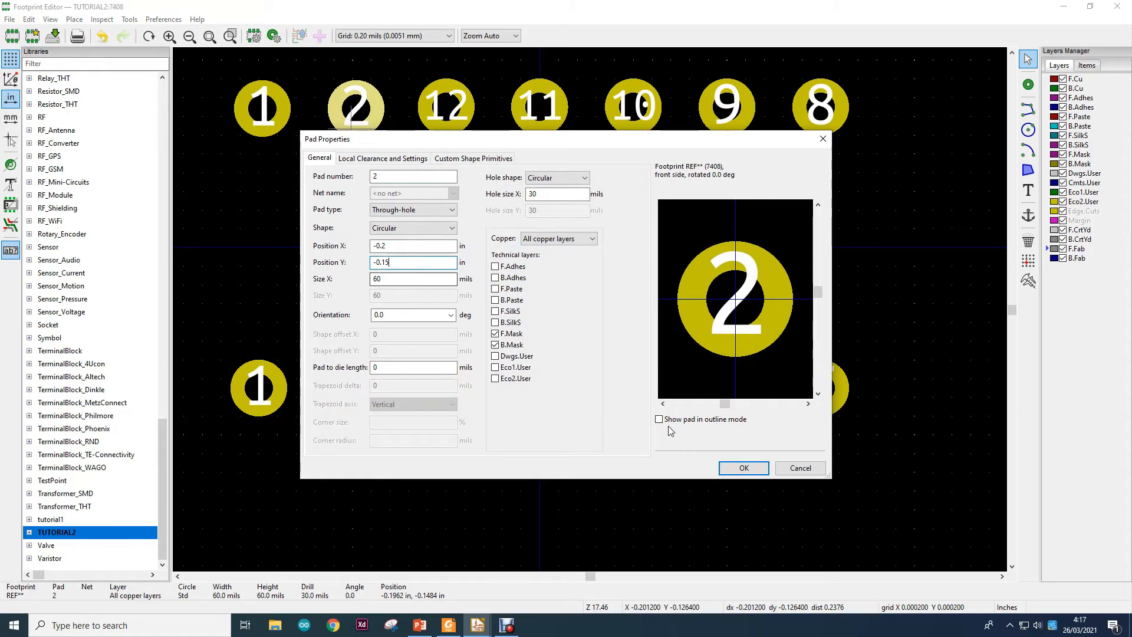
click(744, 467)
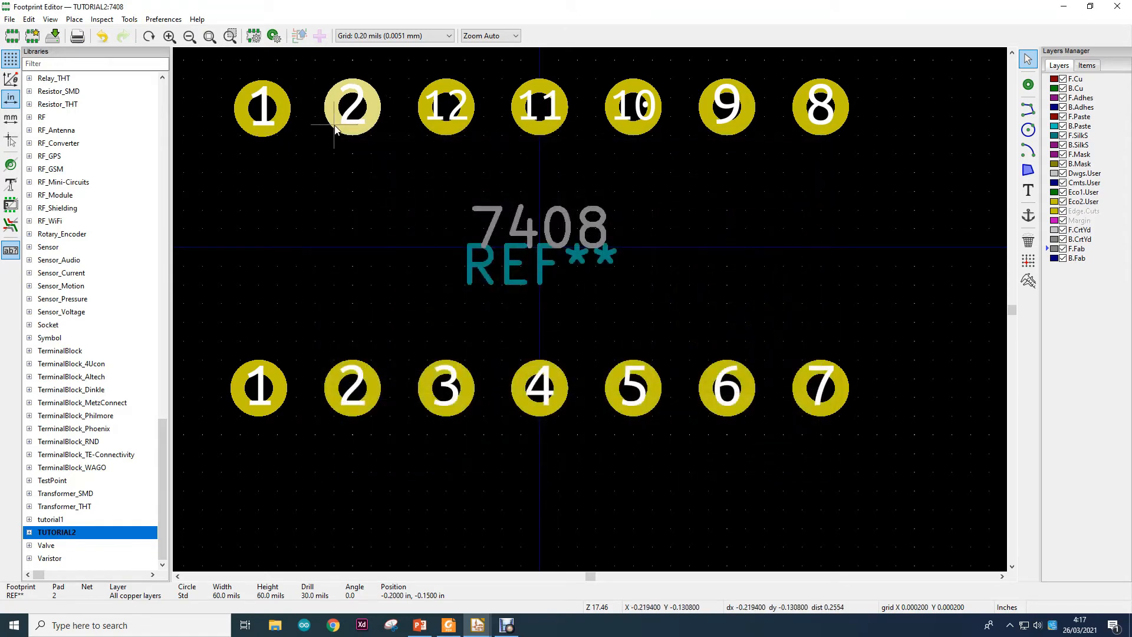
double_click(334, 128)
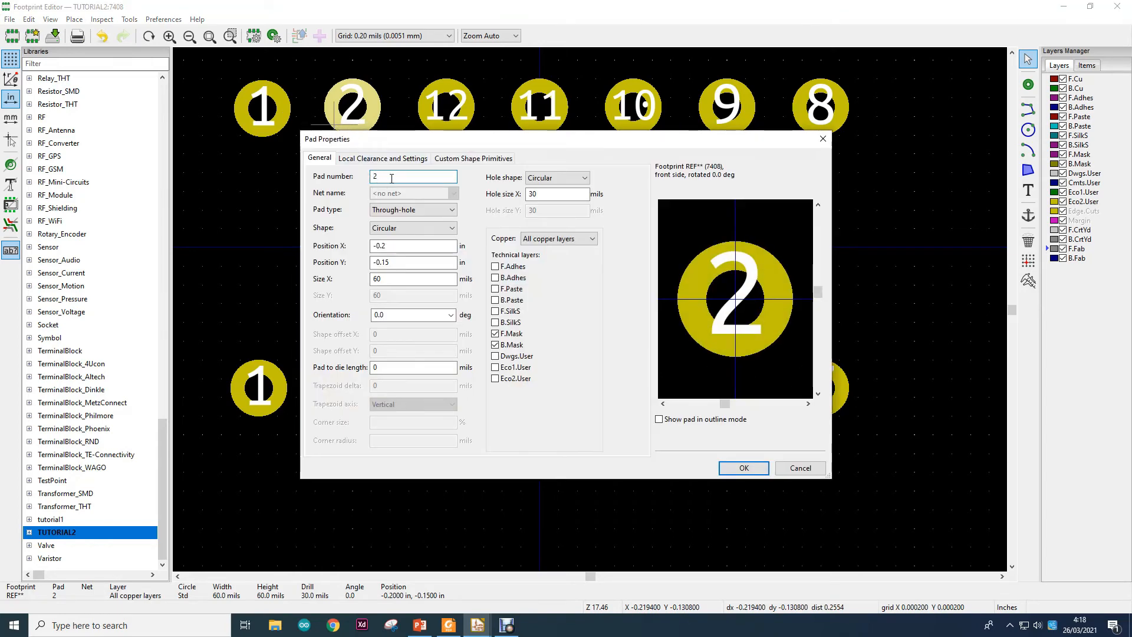
text(13)
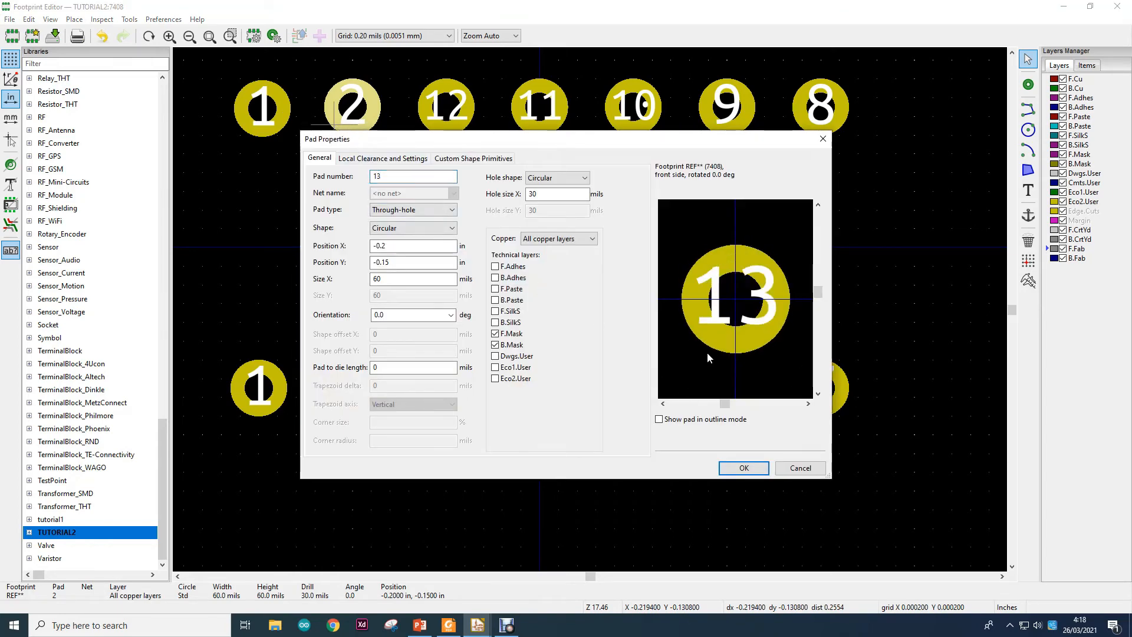
click(744, 468)
Step: Renumber the upper-row pad 1 as 14 and set its position to X -0.3 in and Y -0.15 in
double_click(263, 125)
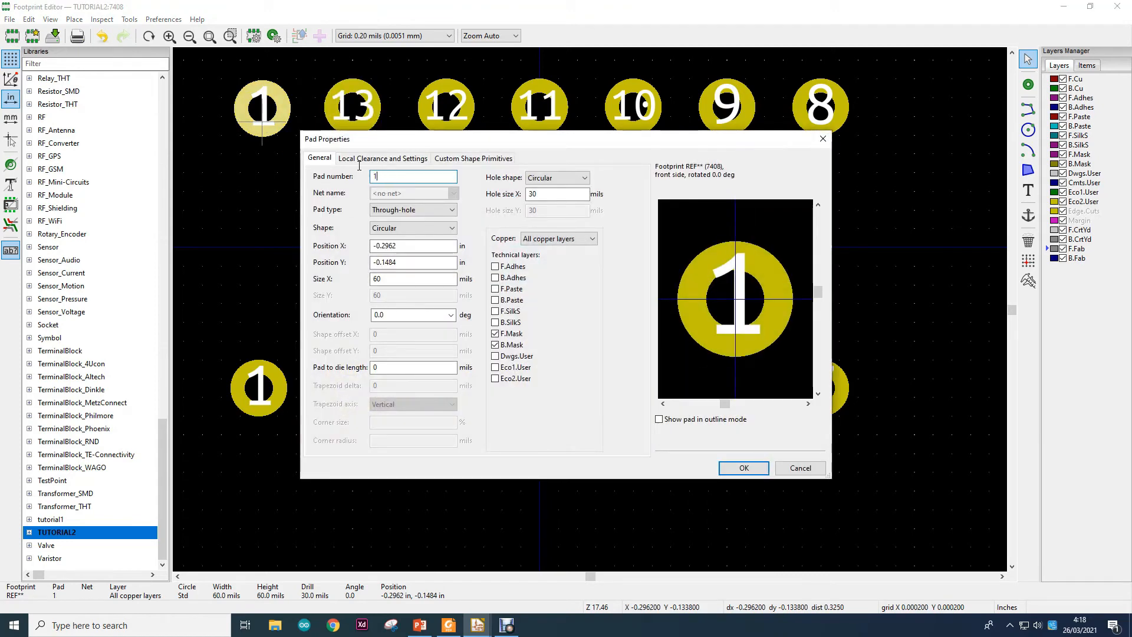
text(4)
mouse_move(396, 246)
mouse_down()
mouse_move(383, 247)
mouse_move(404, 262)
mouse_move(388, 263)
mouse_up()
text(3)
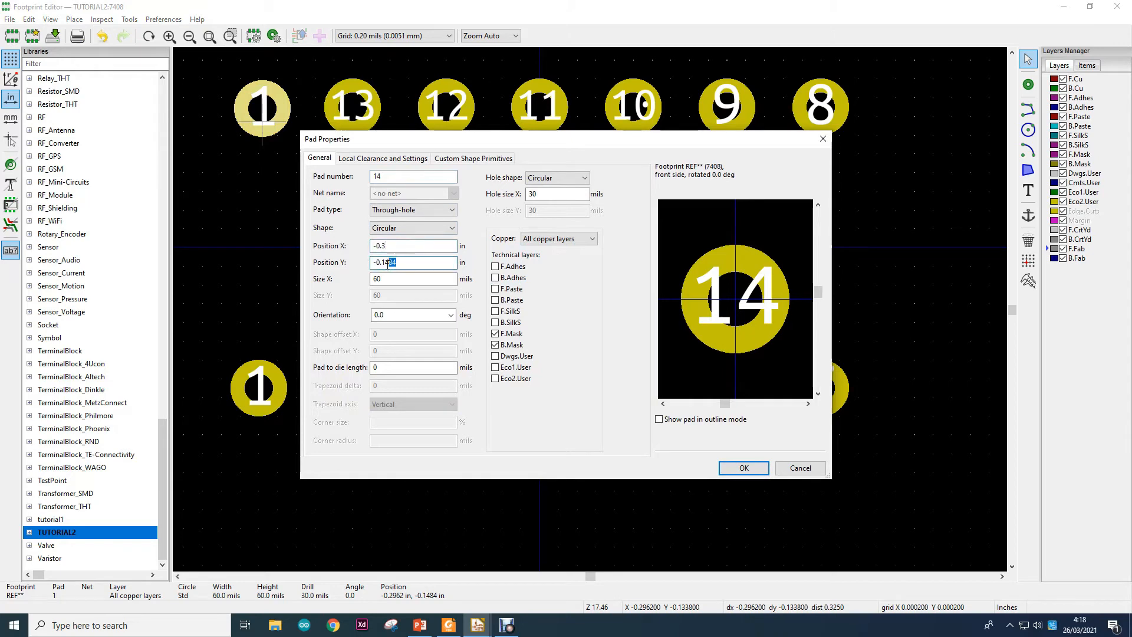
text(5)
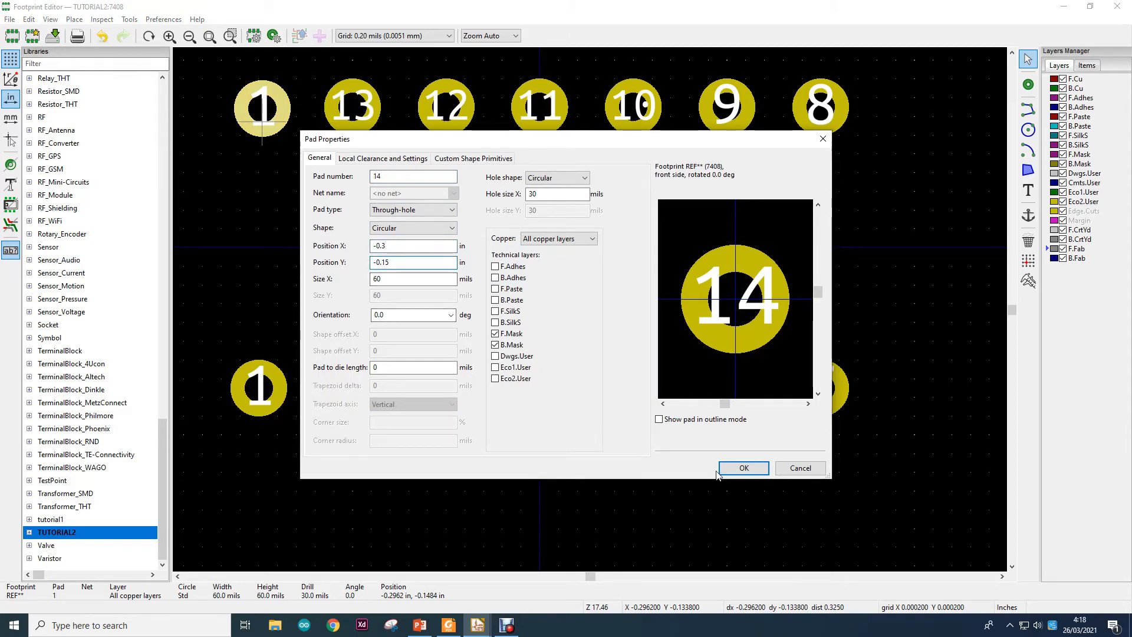
key(Return)
scroll(500, 280, down, 1)
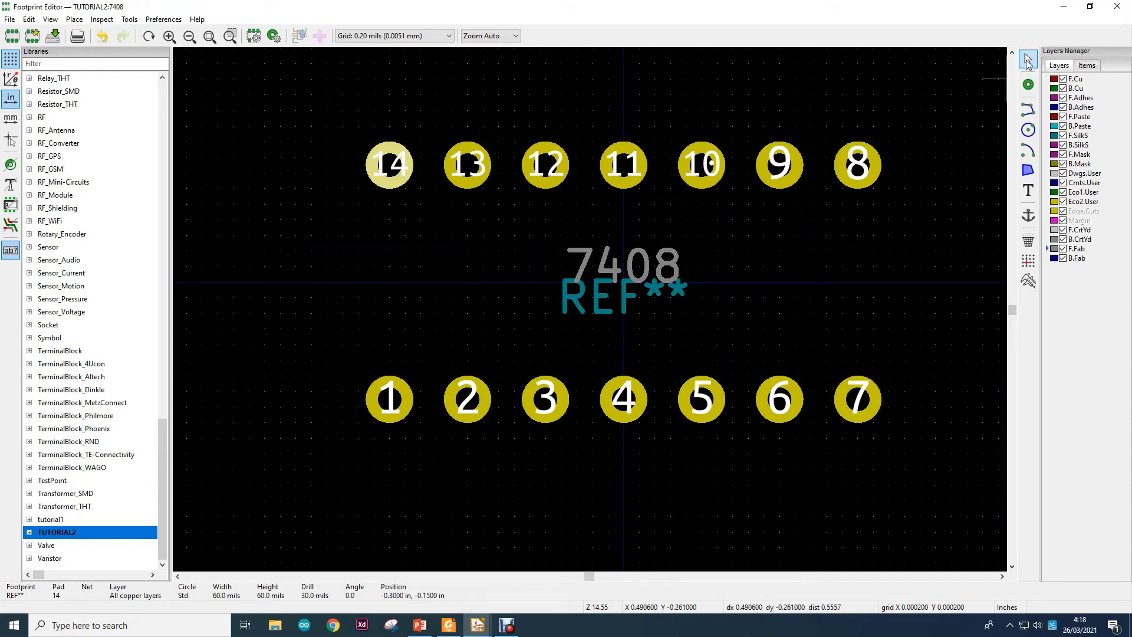
click(975, 164)
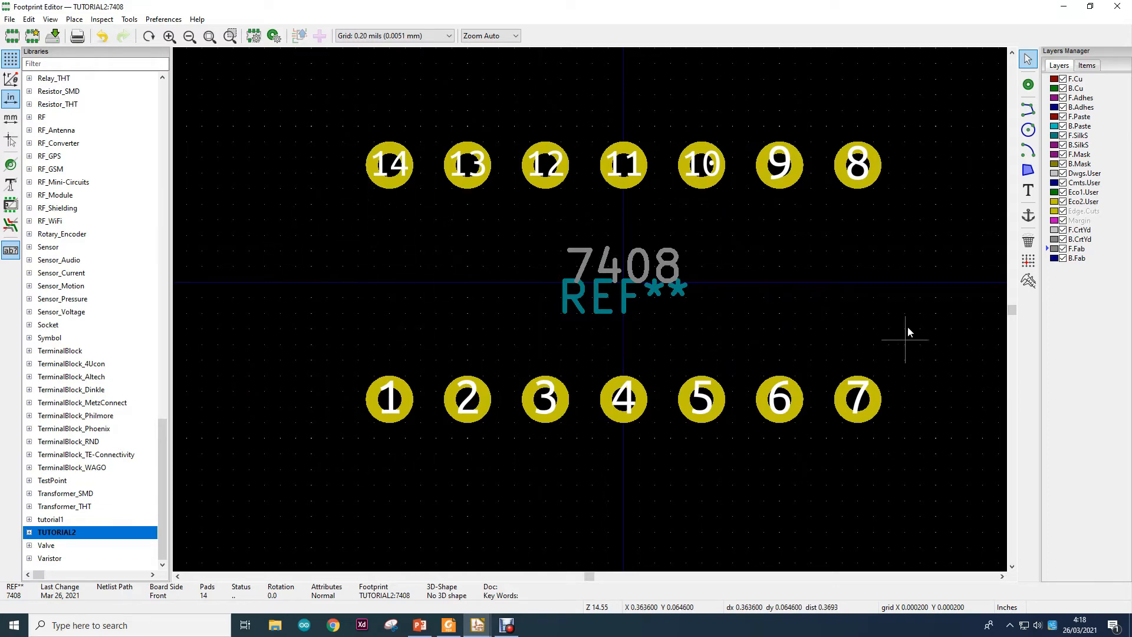
Step: Check the pin layout and 7408 package dimension slides in PowerPoint, and return to the Footprint Editor
click(420, 625)
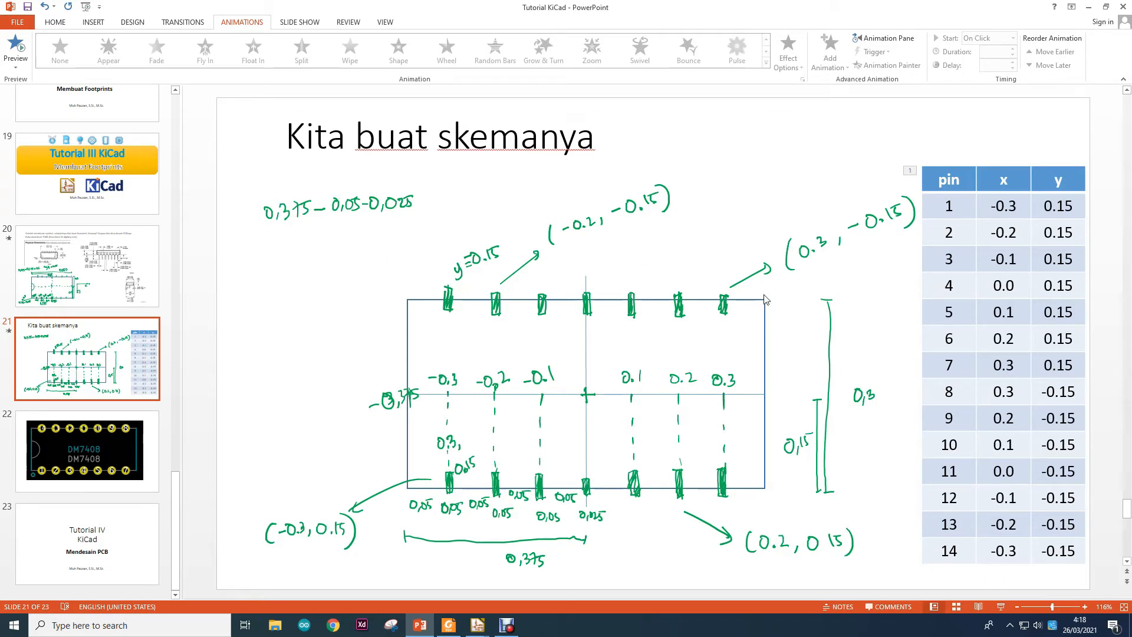
key(Up)
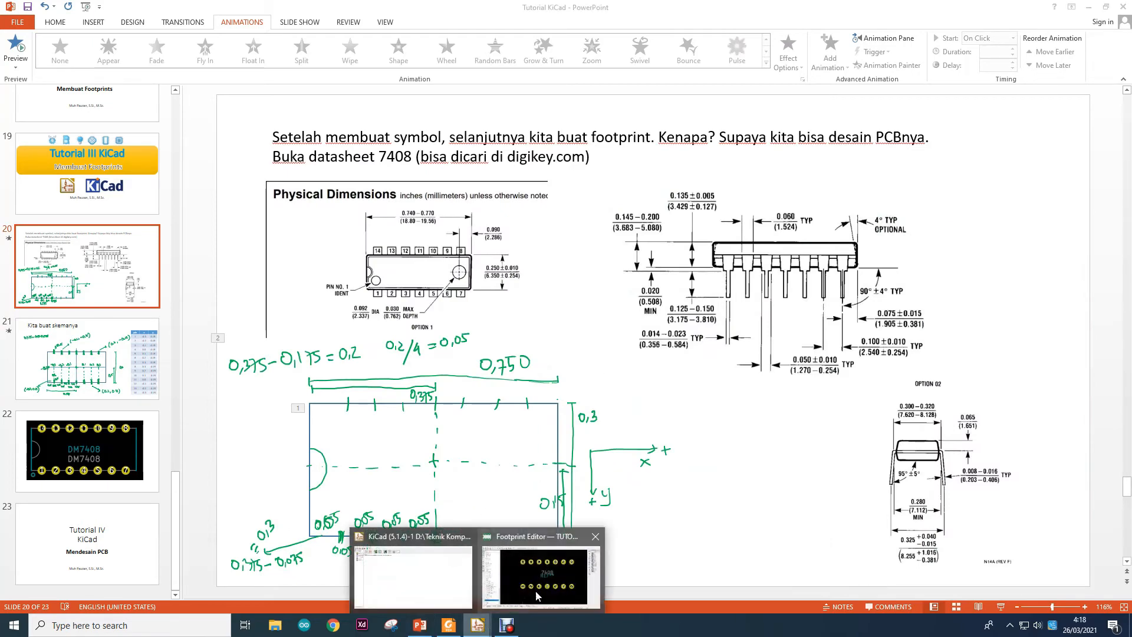
click(478, 630)
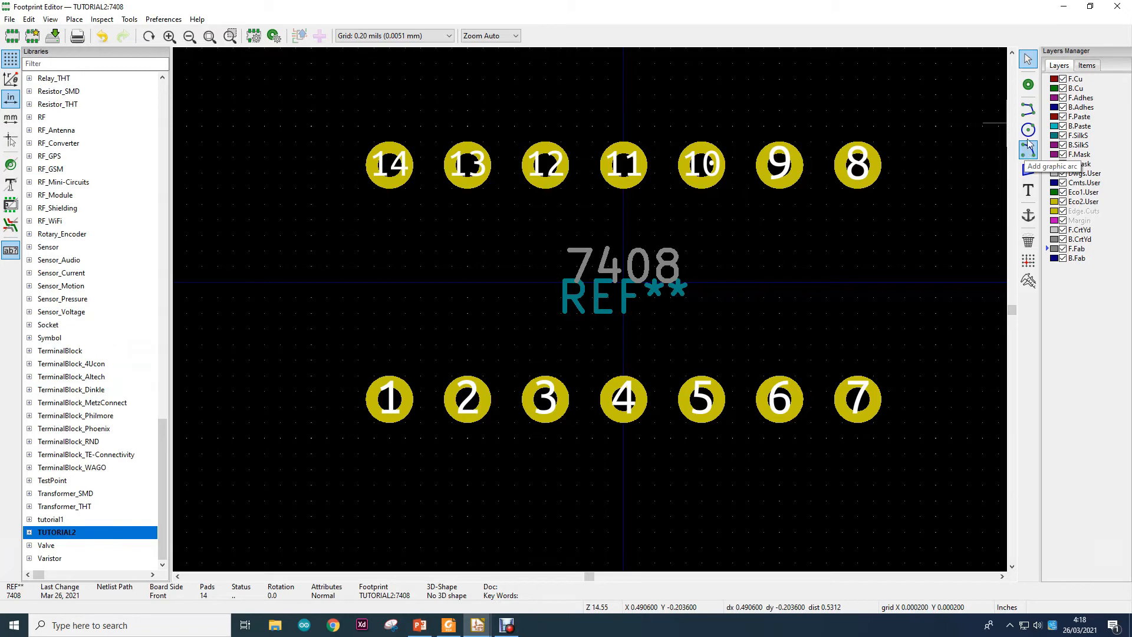
Step: Draw a vertical graphic line about 0.288 in long on F.Fab, just outside pads 14 and 1
click(1028, 115)
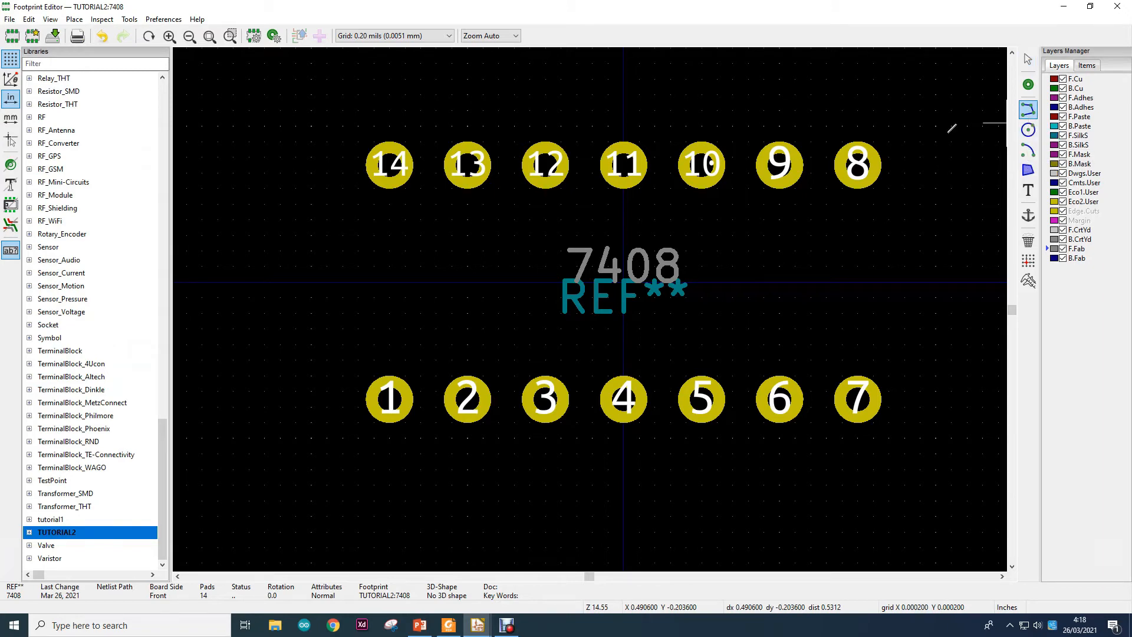
click(321, 168)
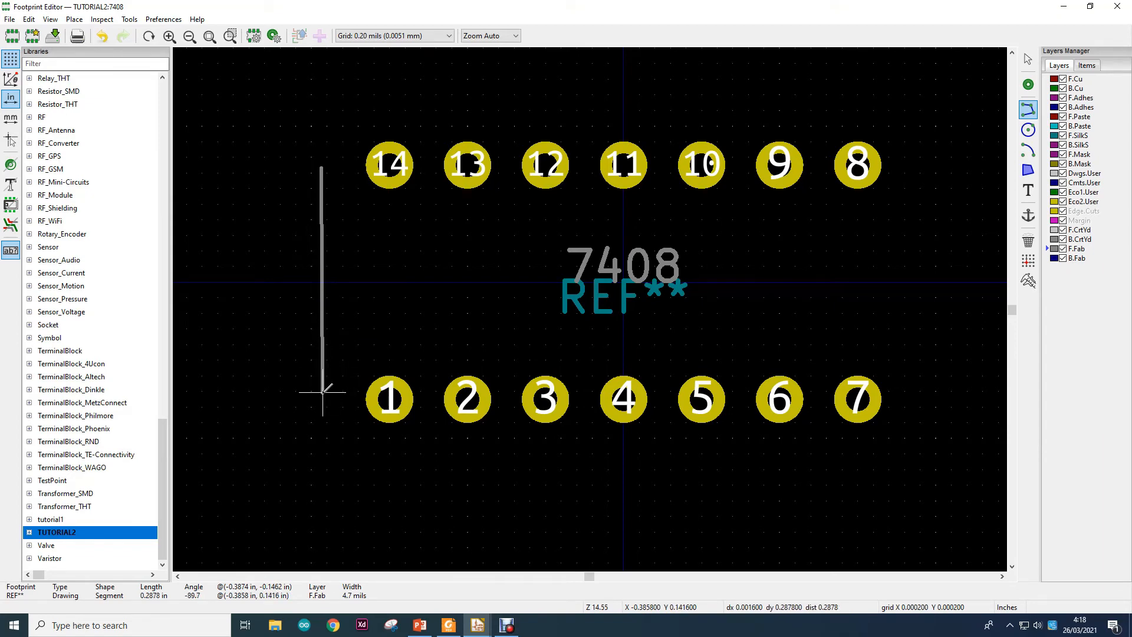
double_click(321, 391)
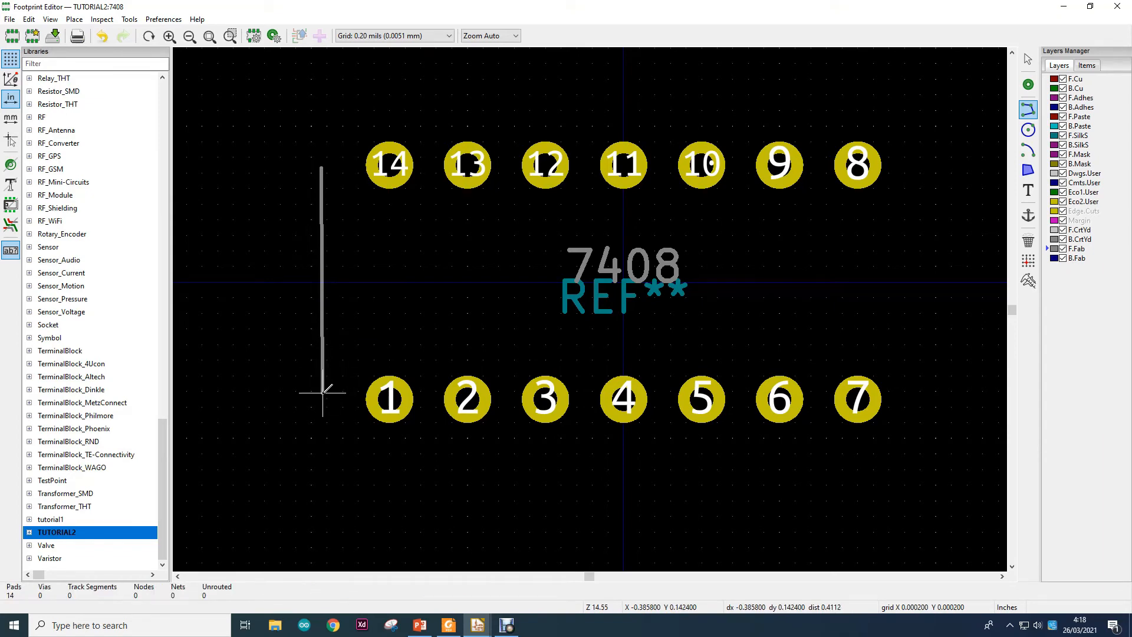
click(1028, 59)
Step: Set the start and end X of the line beside pads 14 and 1 to -0.375 in, consulting the PowerPoint layout sketch
double_click(322, 269)
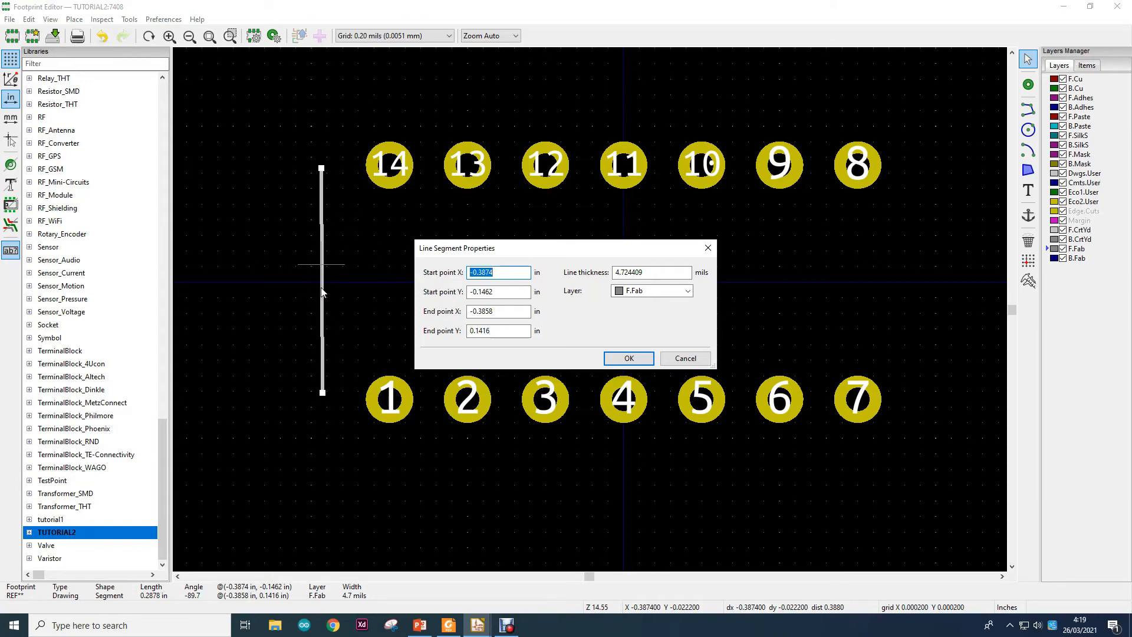
click(504, 272)
click(420, 625)
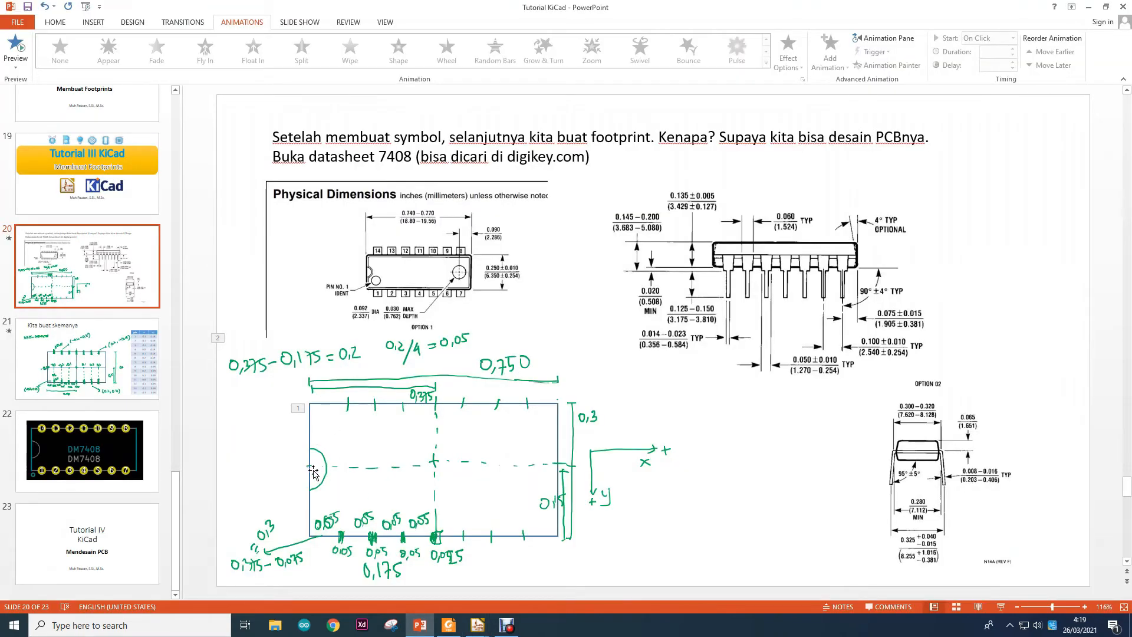
scroll(312, 466, down, 1)
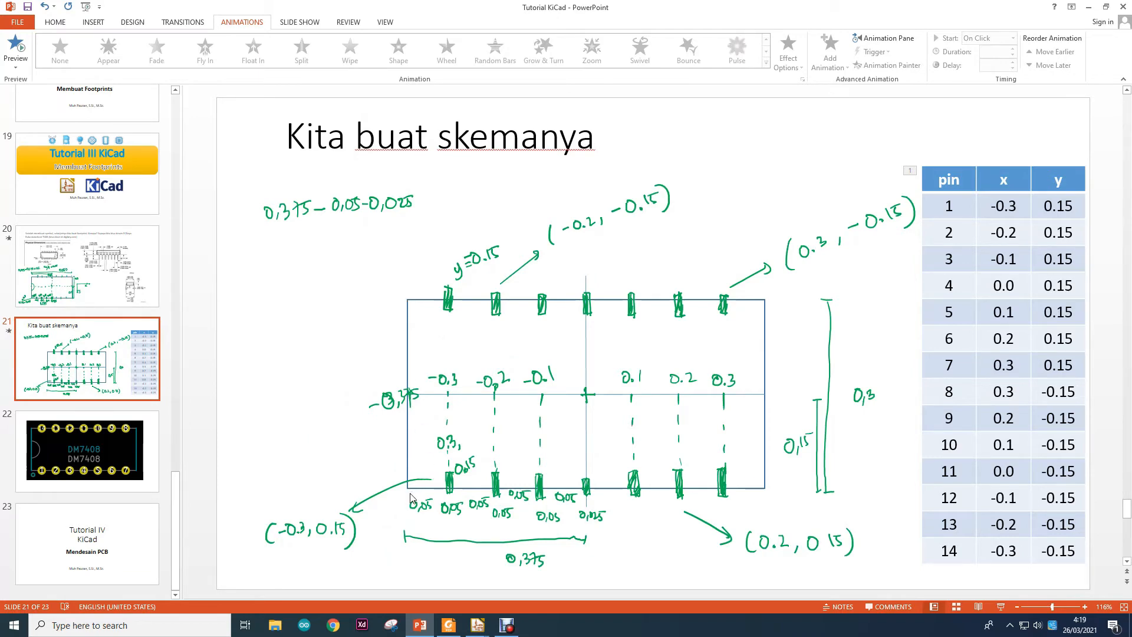
mouse_move(478, 625)
click(538, 568)
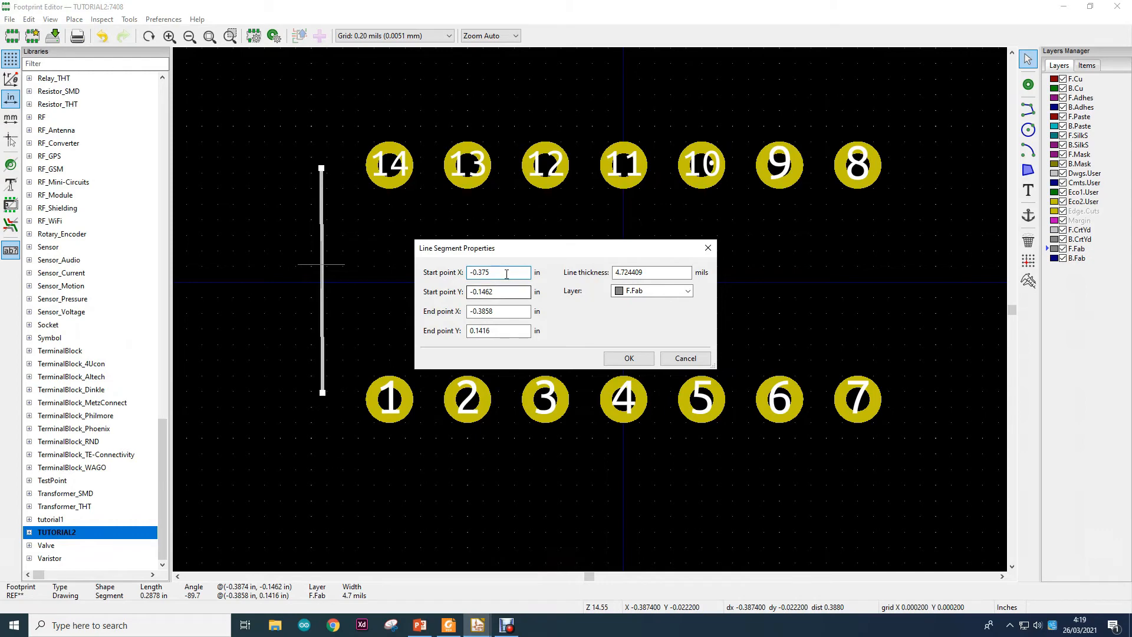
drag(506, 274, 444, 270)
key(ctrl+c)
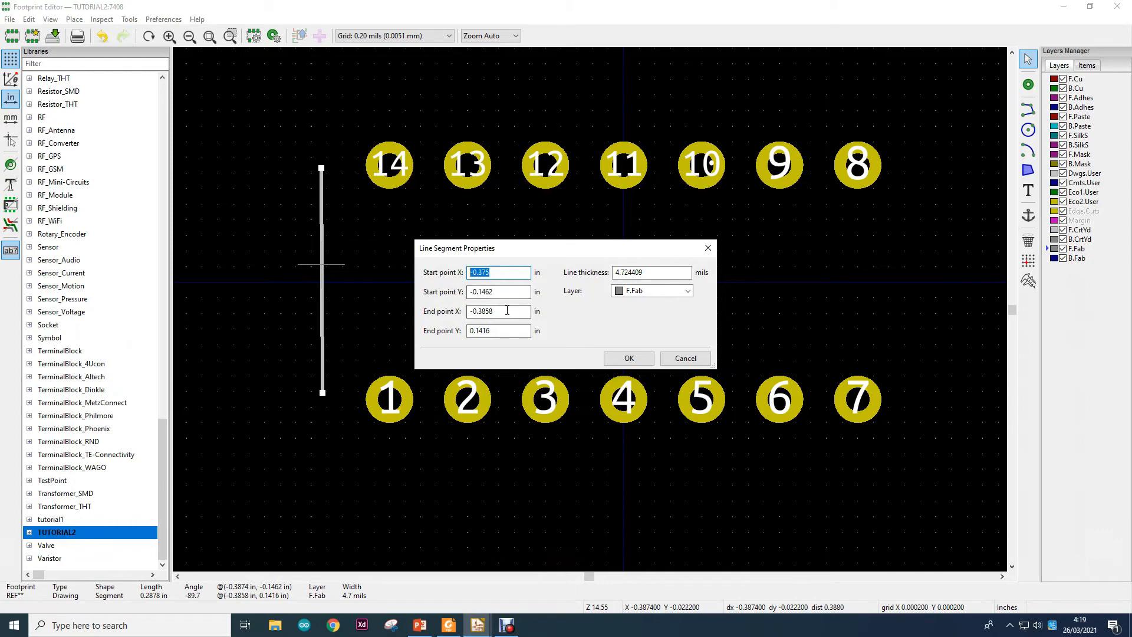
drag(519, 311, 460, 310)
key(ctrl+v)
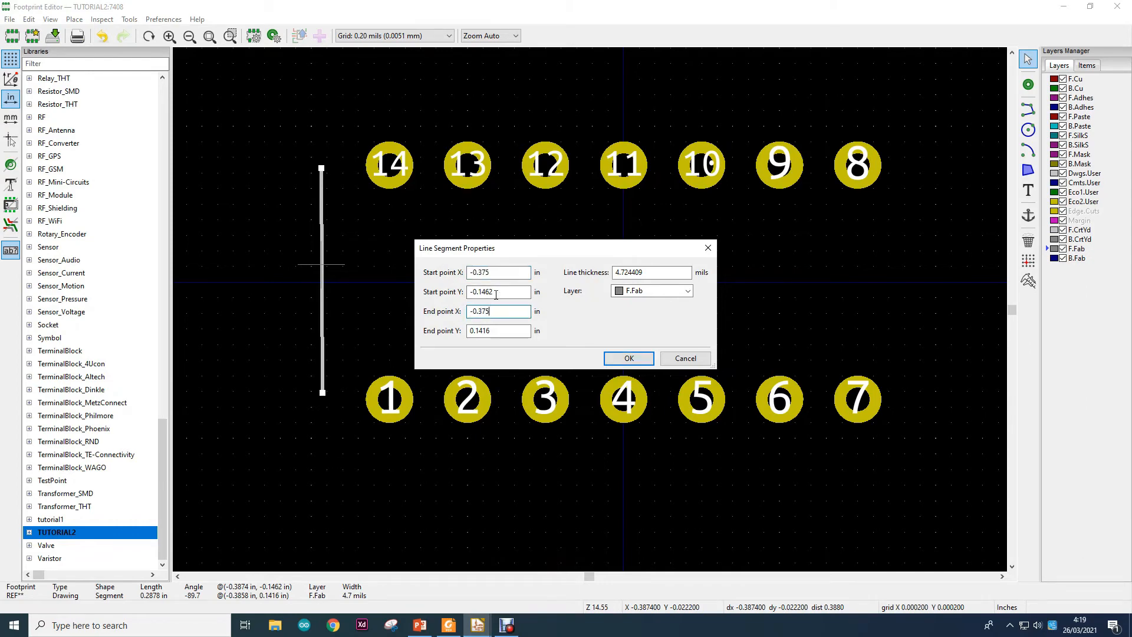
Step: Set the same line's start Y to -0.15 in and its end Y to 0.15 in
click(503, 288)
text(5)
click(504, 329)
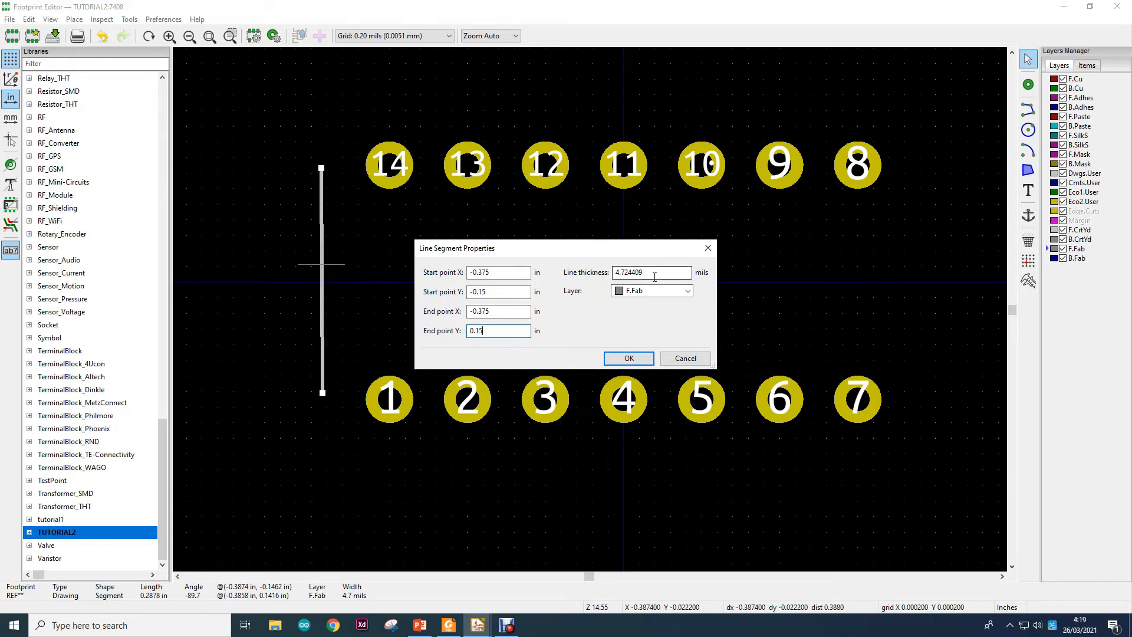
click(629, 359)
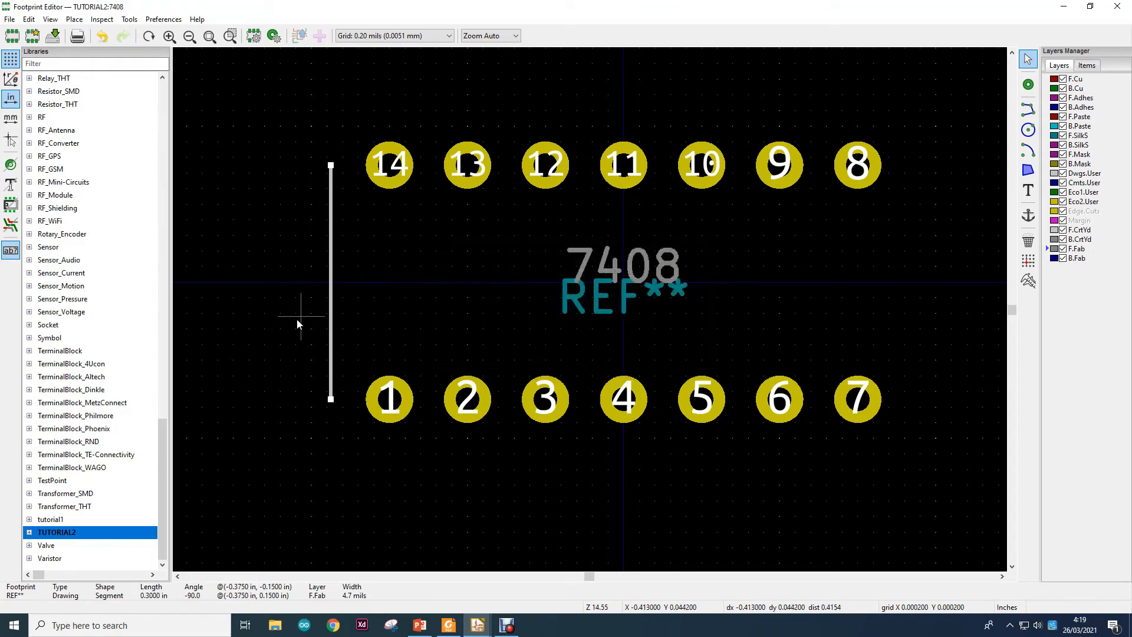
click(972, 132)
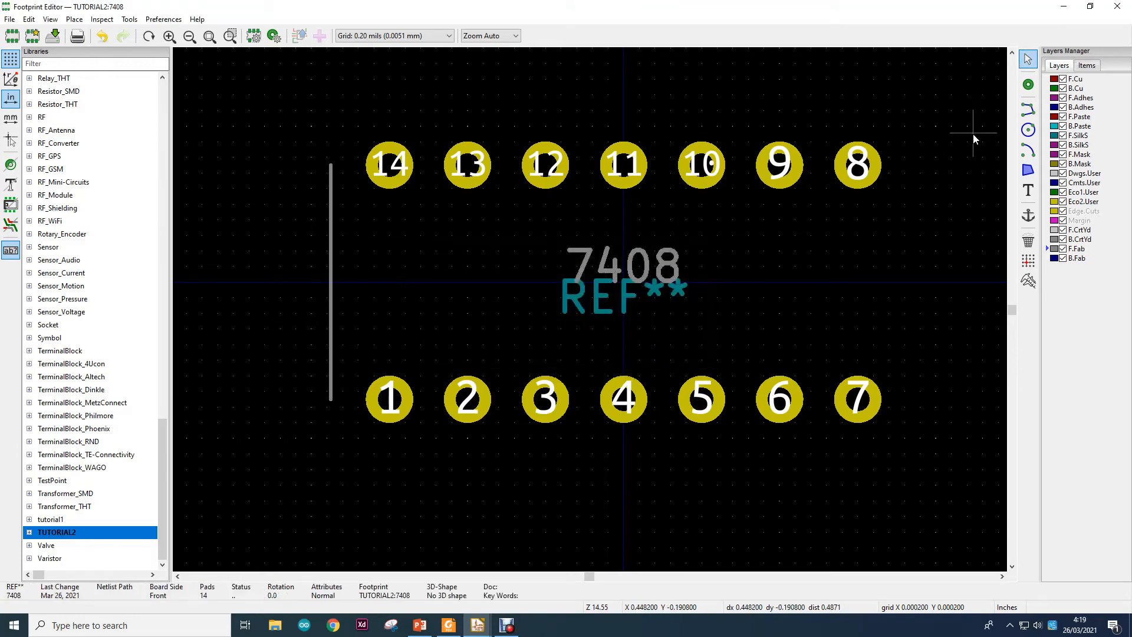
Step: Draw a vertical graphic line about 0.286 in long on F.Fab, just outside pads 8 and 7
click(1028, 110)
click(915, 168)
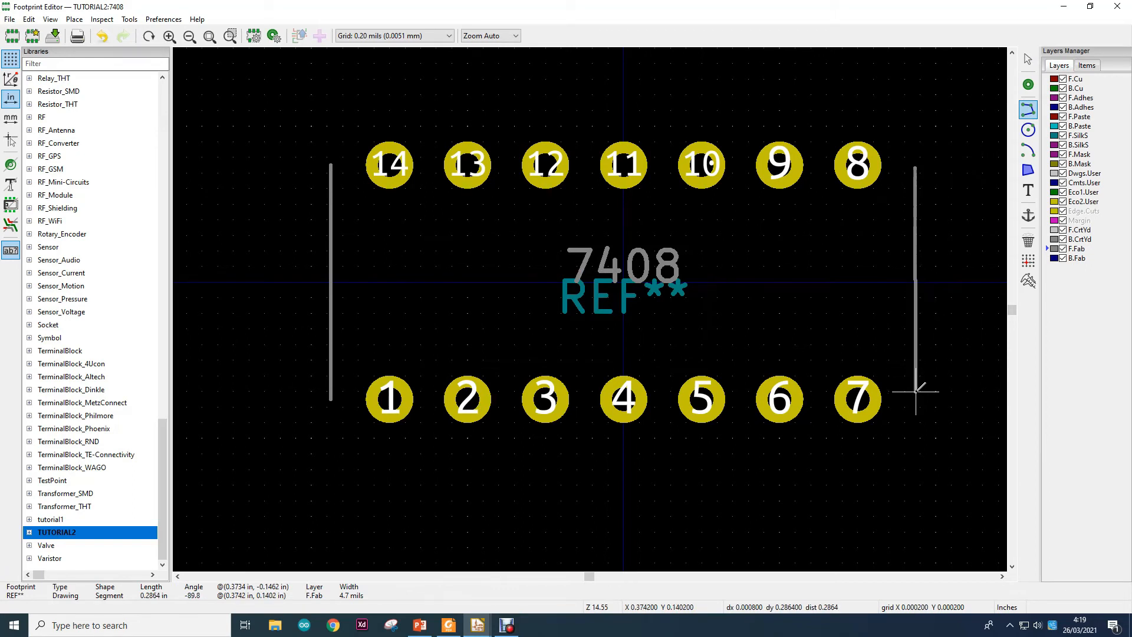
double_click(915, 391)
key(Escape)
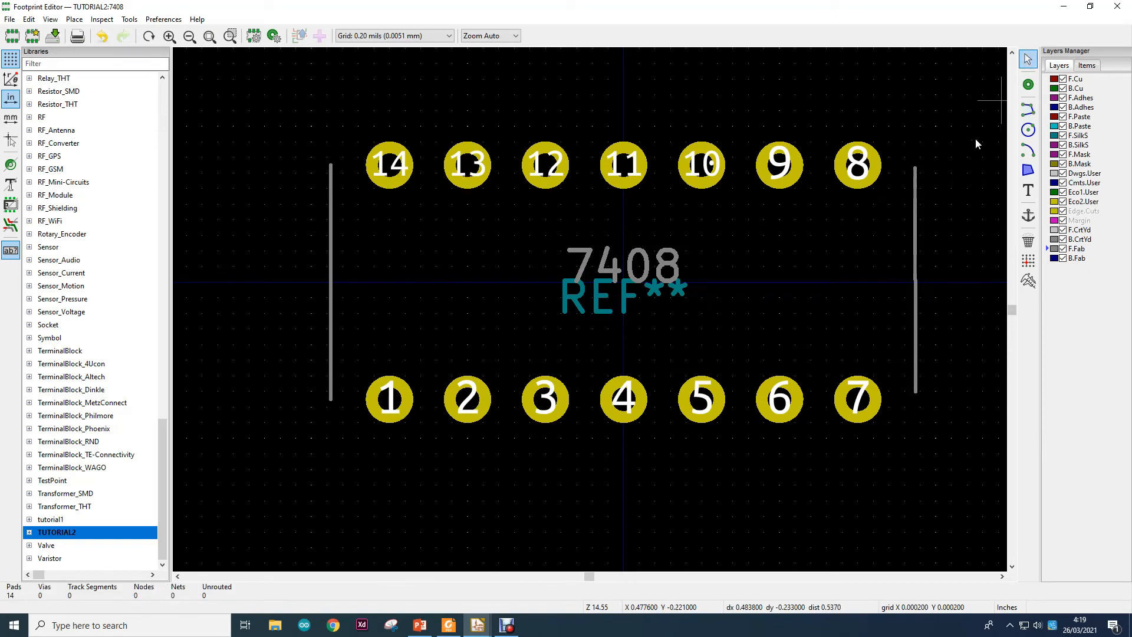
Step: Set the line beside pads 8 and 7 to start at X 0.375, Y -0.15 in and end at X 0.375, Y 0.15 in
double_click(915, 213)
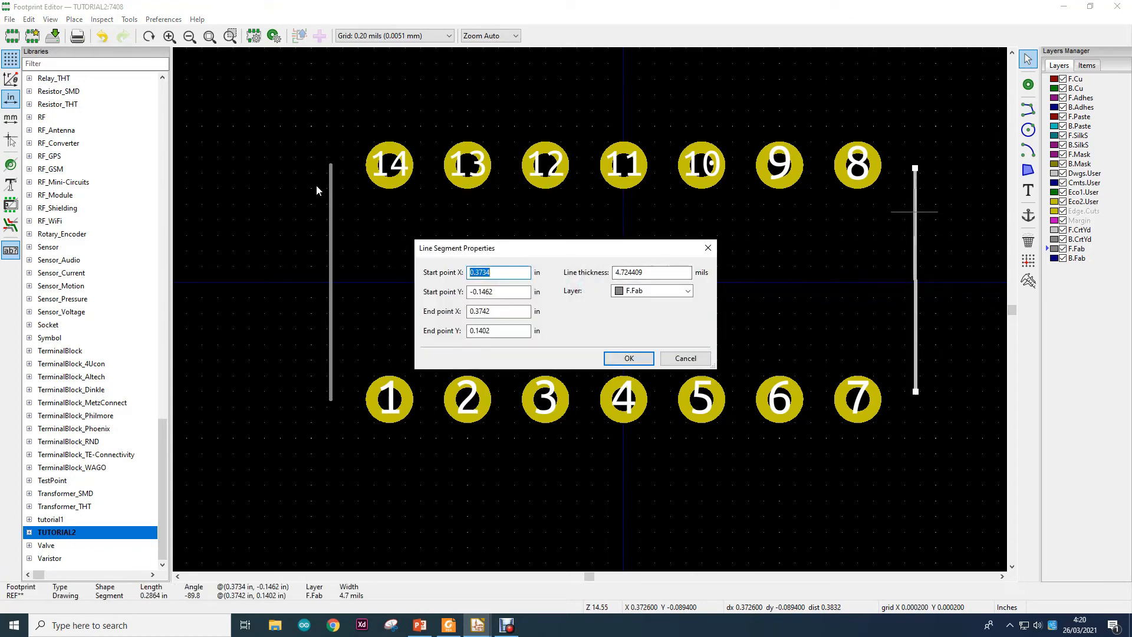
drag(504, 292, 481, 295)
text(5)
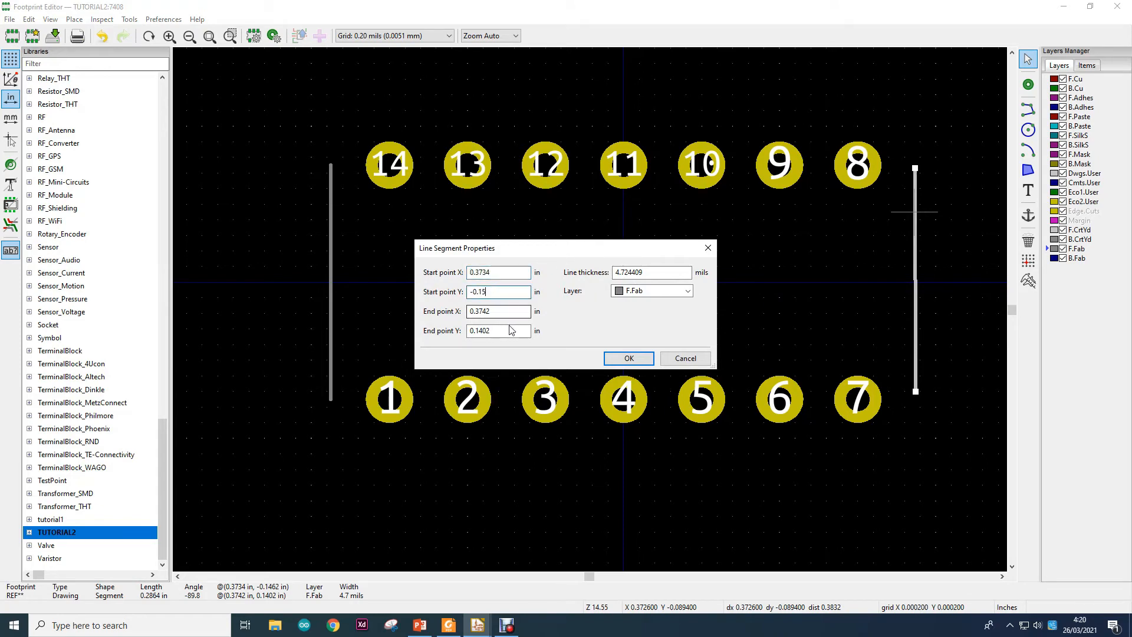
click(499, 330)
text(5)
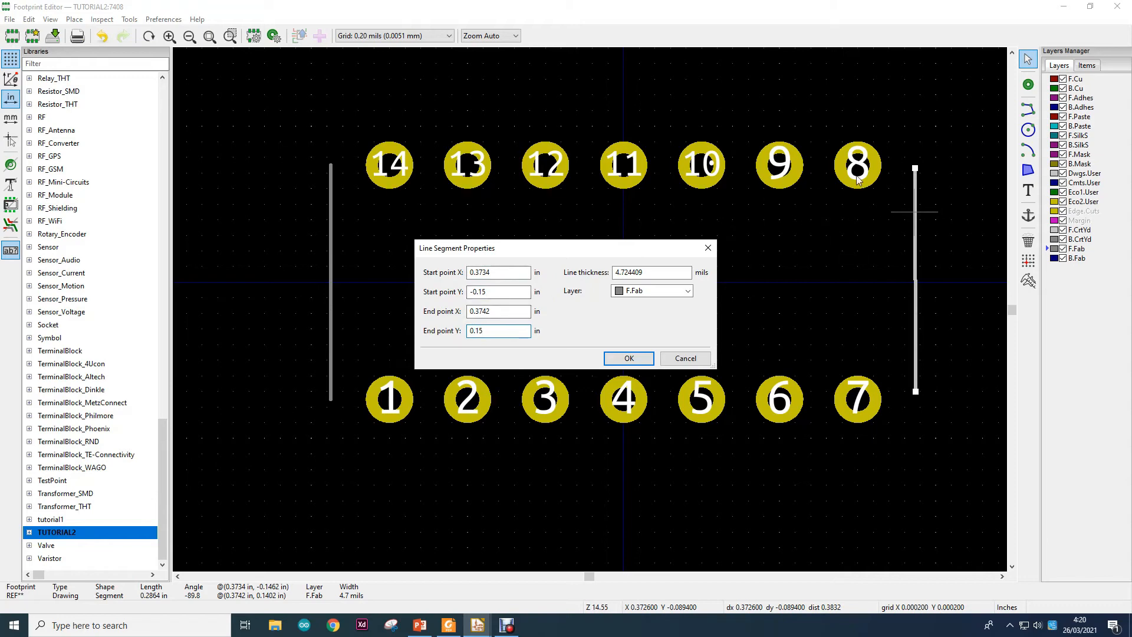
drag(495, 273, 484, 314)
text(55)
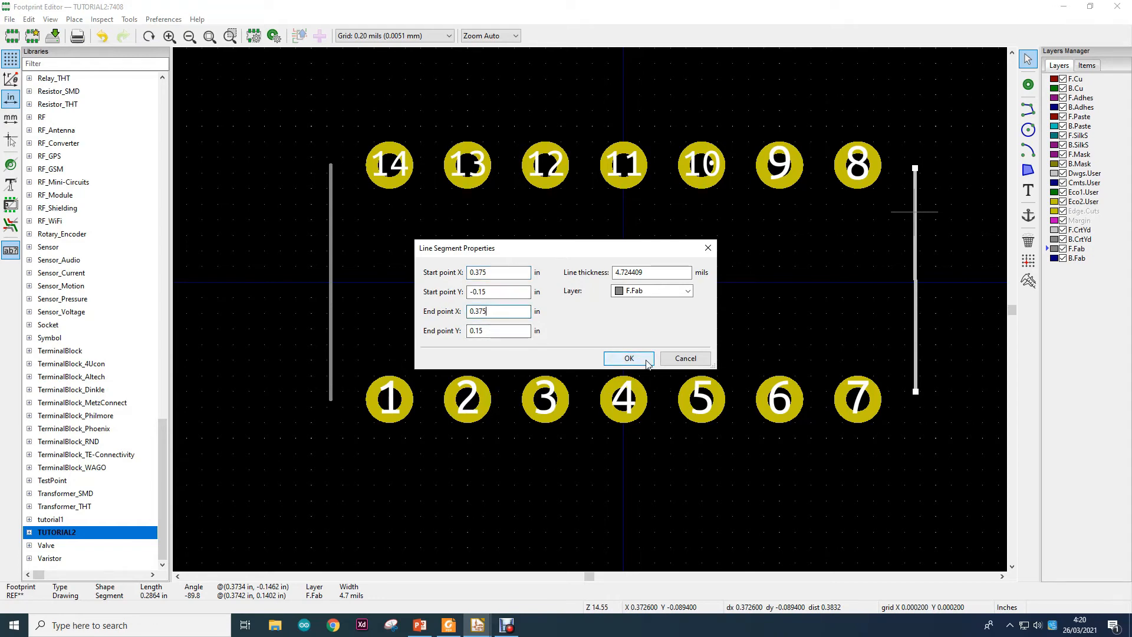
click(629, 359)
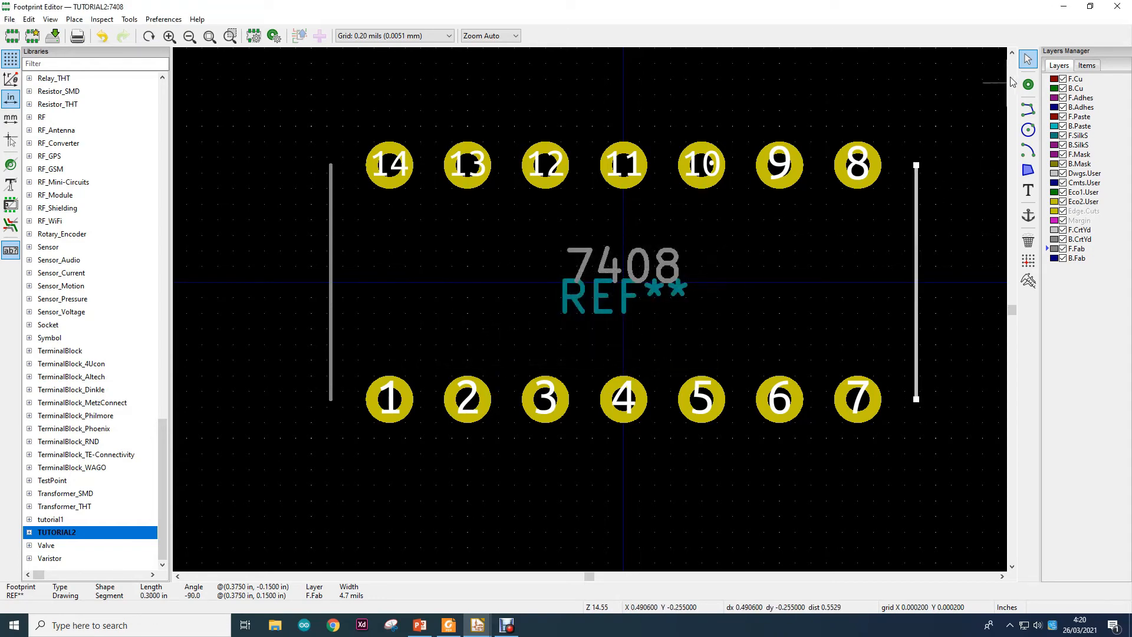
click(654, 501)
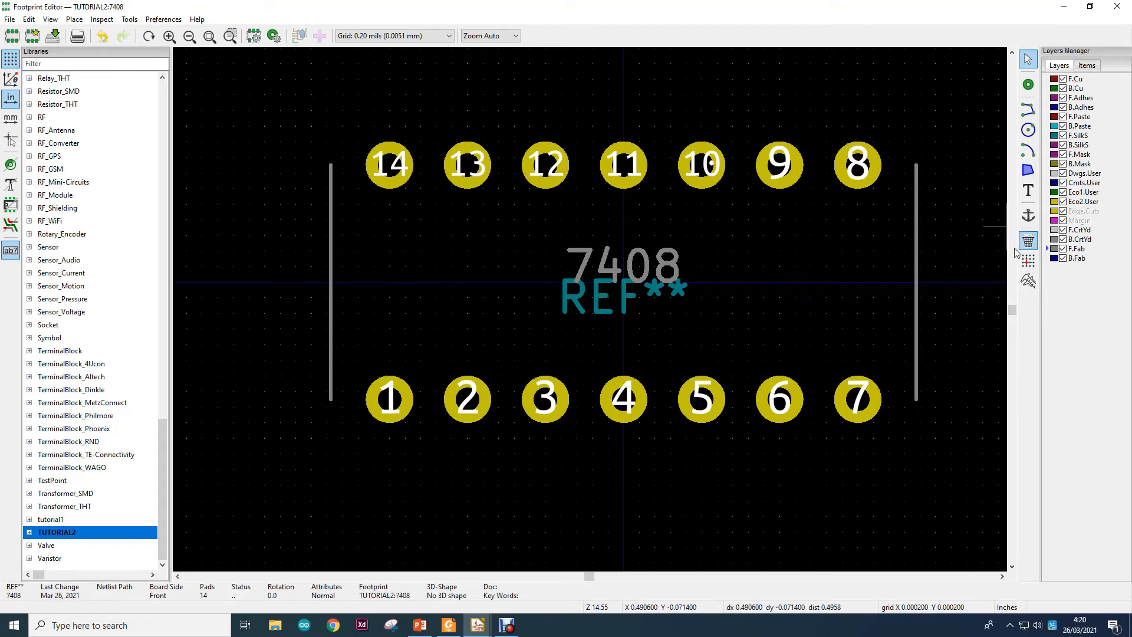
Step: Draw a horizontal graphic line about 0.397 in long on F.Fab, between the REF** text and the lower pad row
click(1028, 109)
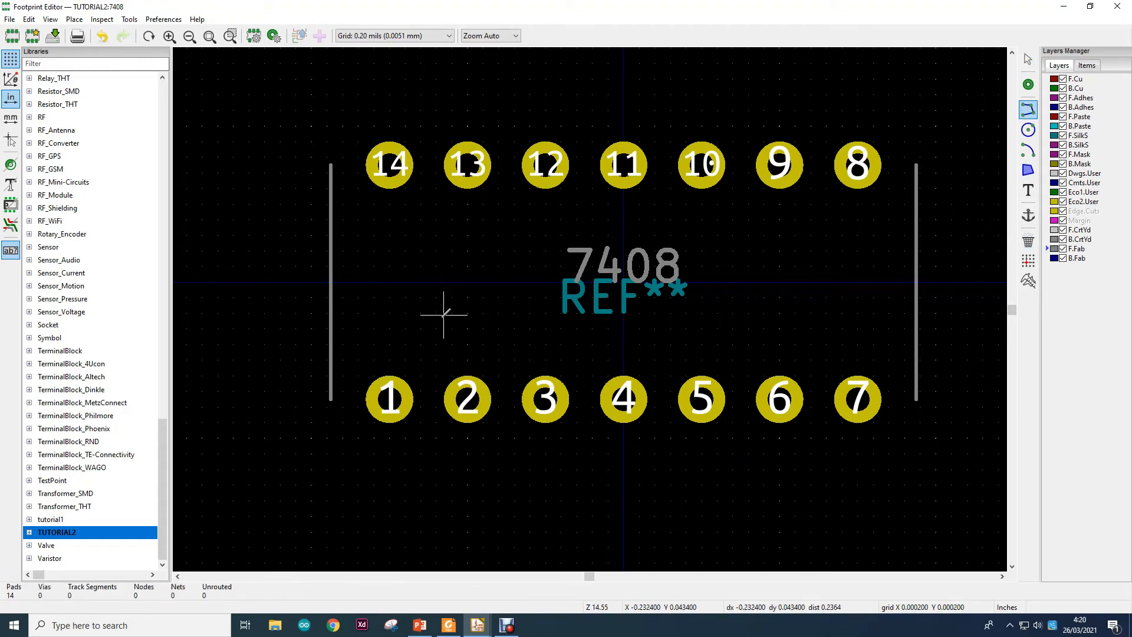
click(438, 320)
double_click(749, 320)
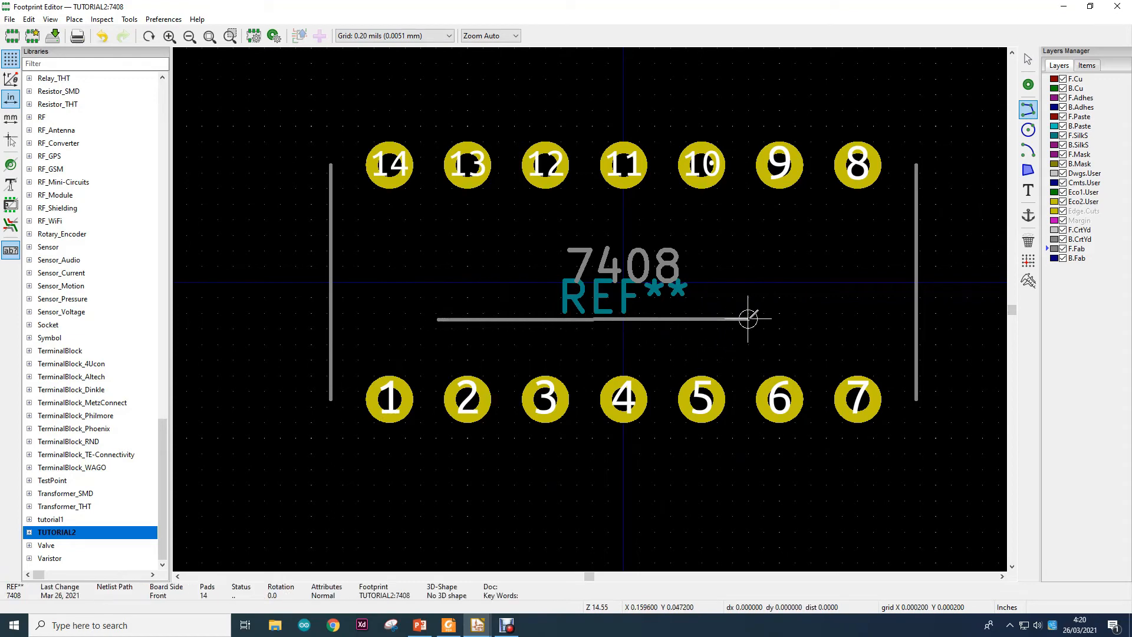
click(1028, 59)
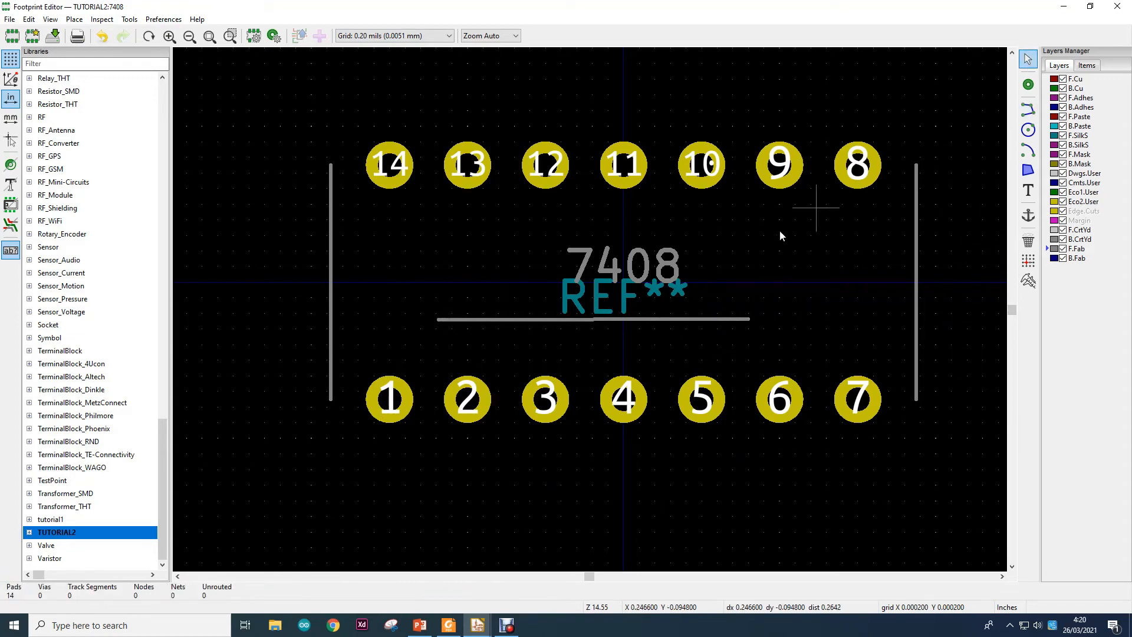
Step: Set the horizontal F.Fab line's start X to -0.375 in and its end X to 0.375 in
click(673, 323)
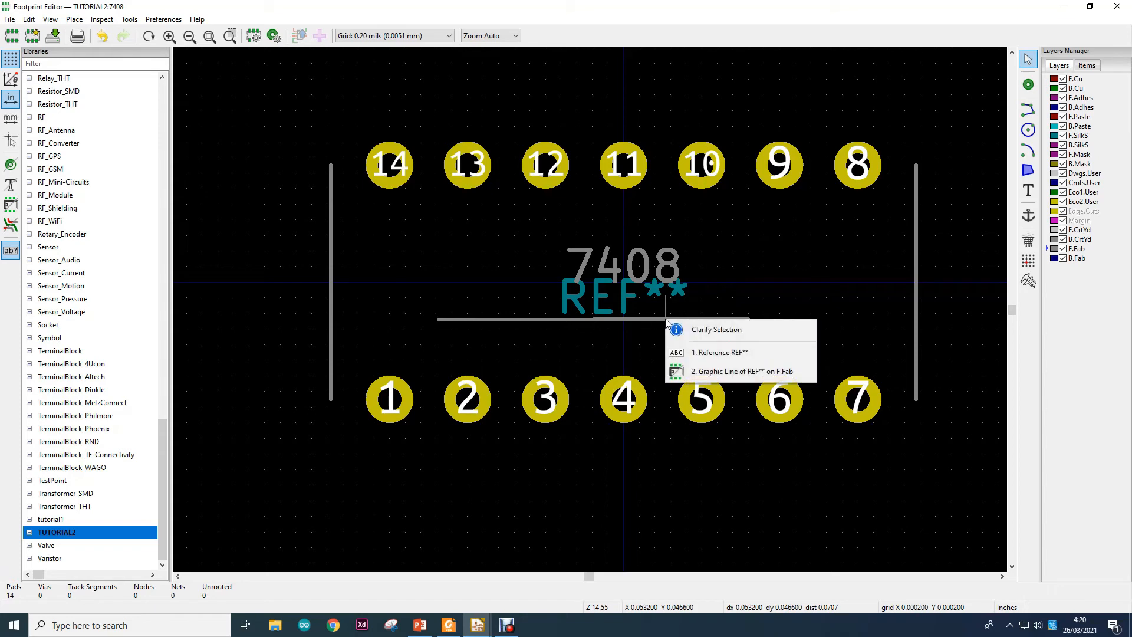
double_click(475, 320)
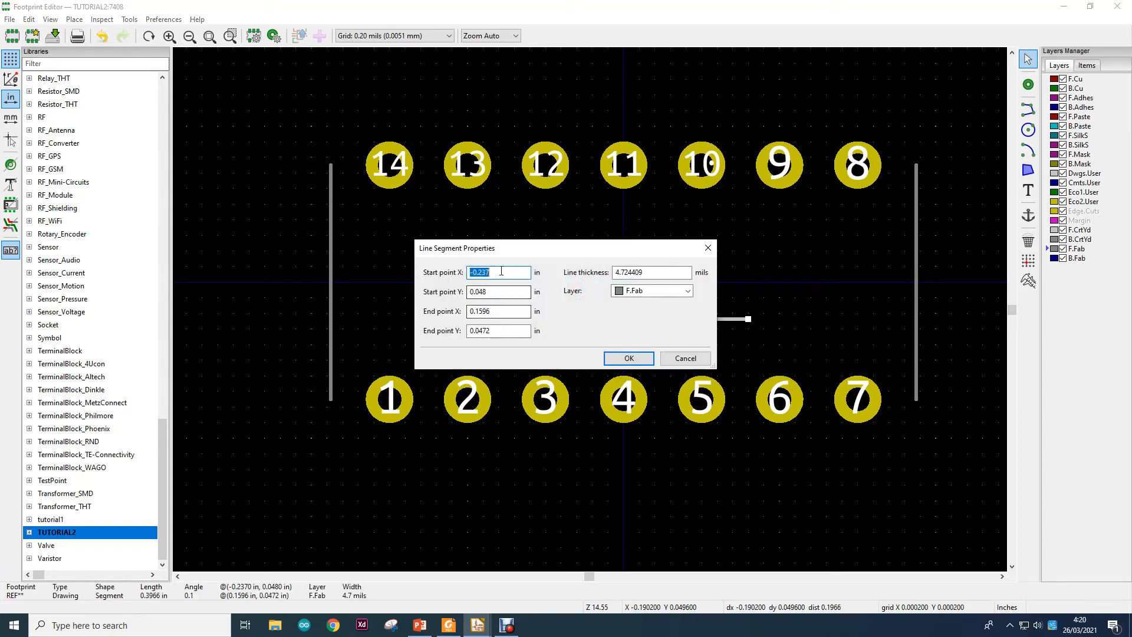
double_click(484, 273)
click(495, 272)
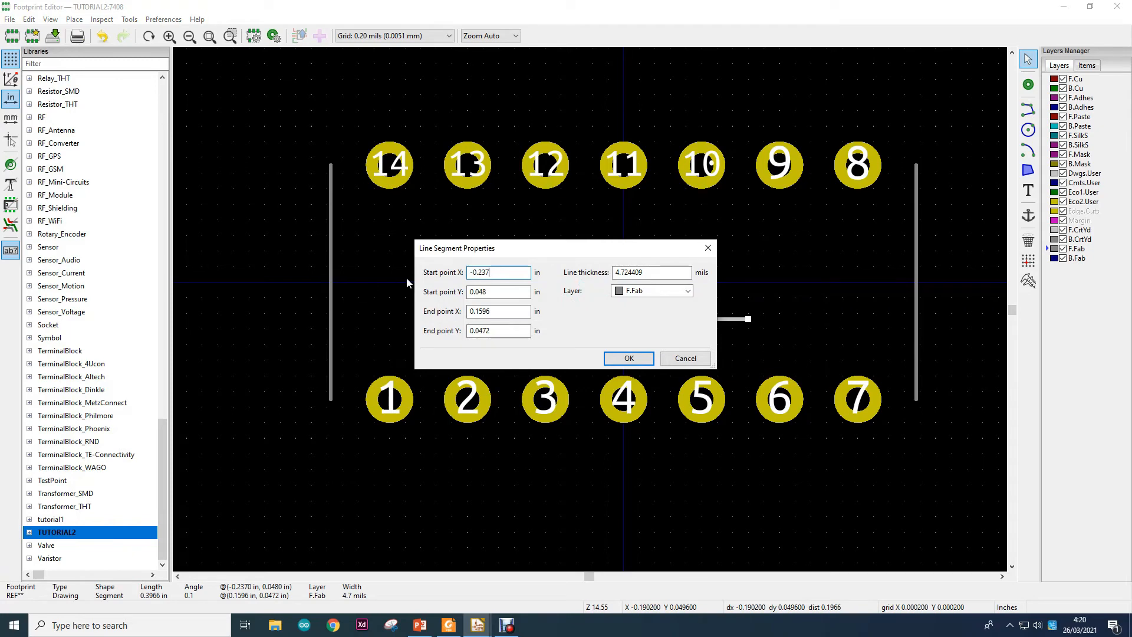
key(BackSpace)
key(BackSpace)
key(BackSpace)
text(375)
click(497, 312)
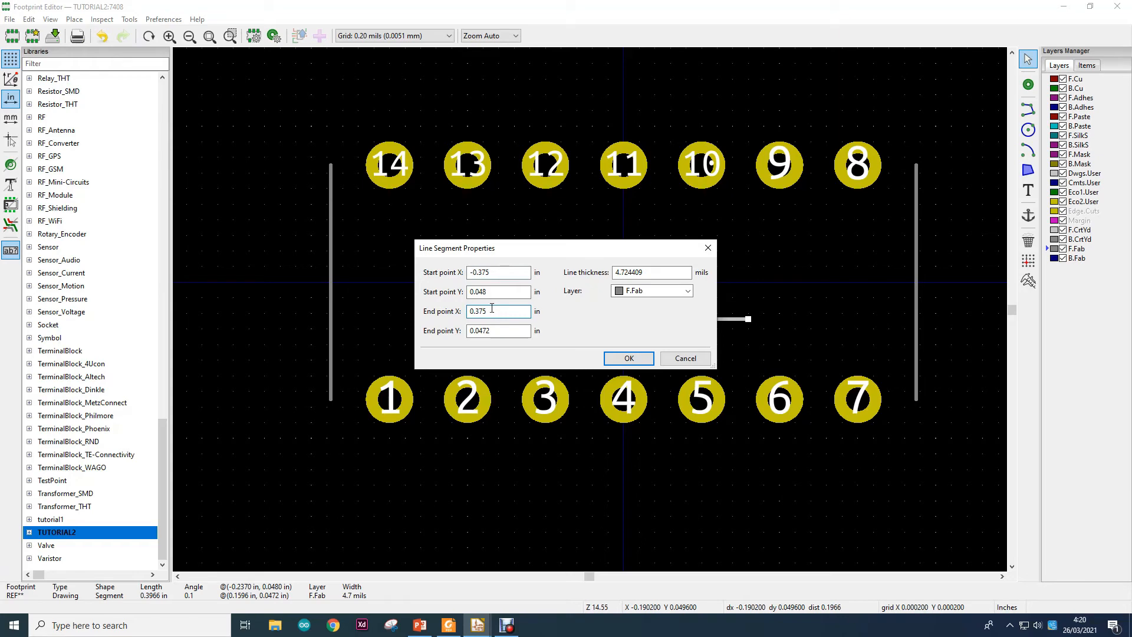
Step: Set the same horizontal line's start Y and end Y to 0.15 in
drag(501, 291, 472, 294)
text(0.15)
drag(498, 293, 452, 285)
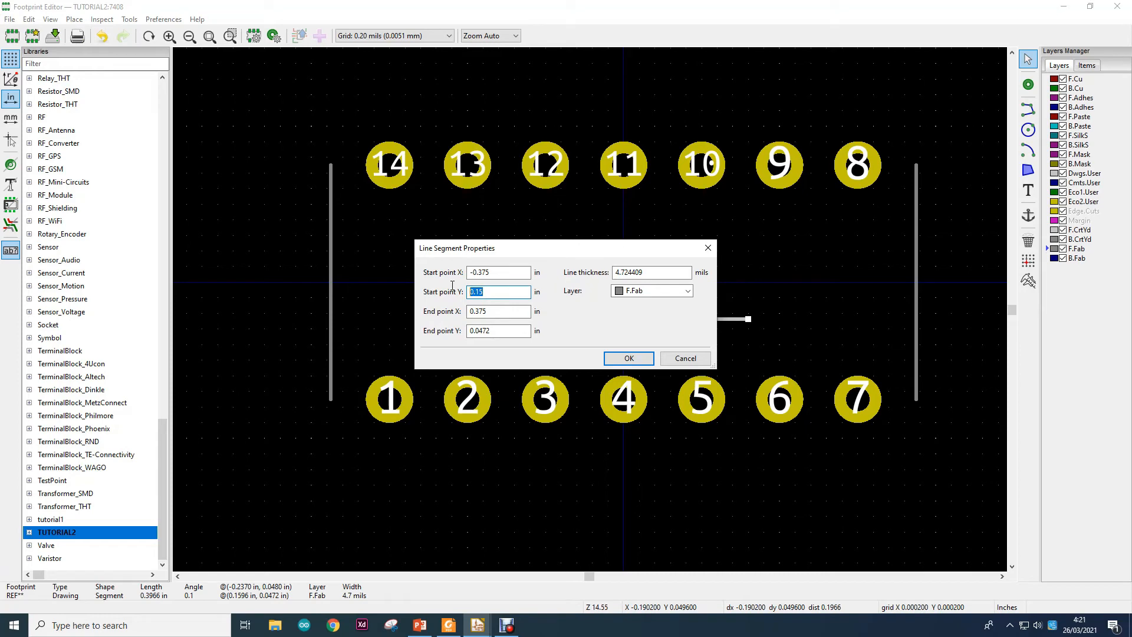
drag(510, 331, 445, 326)
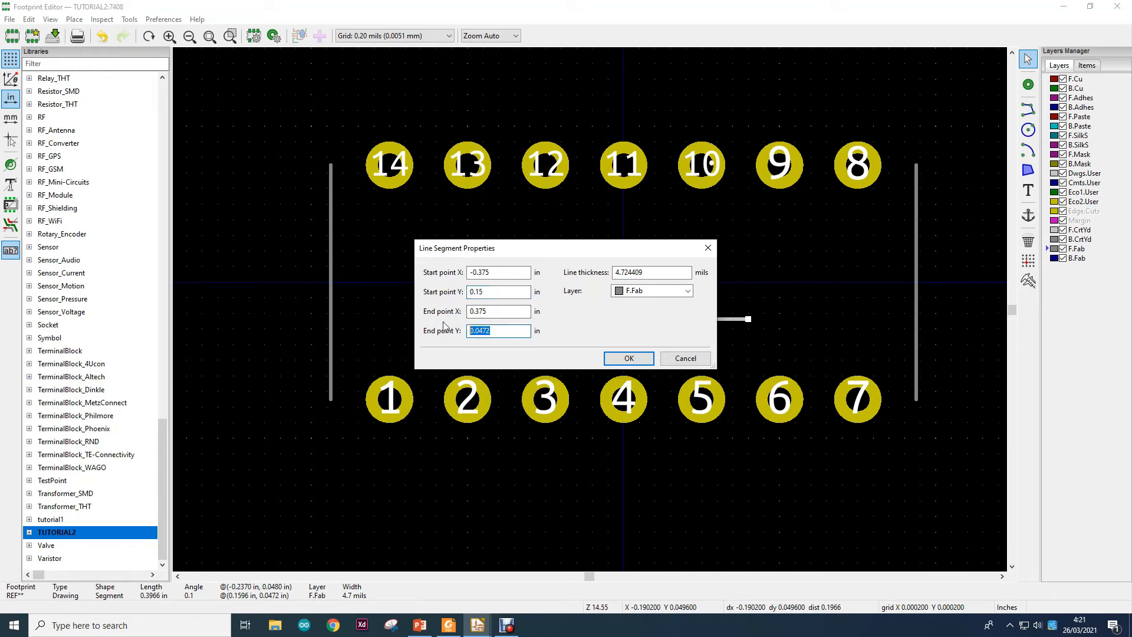
text(0.15)
click(647, 357)
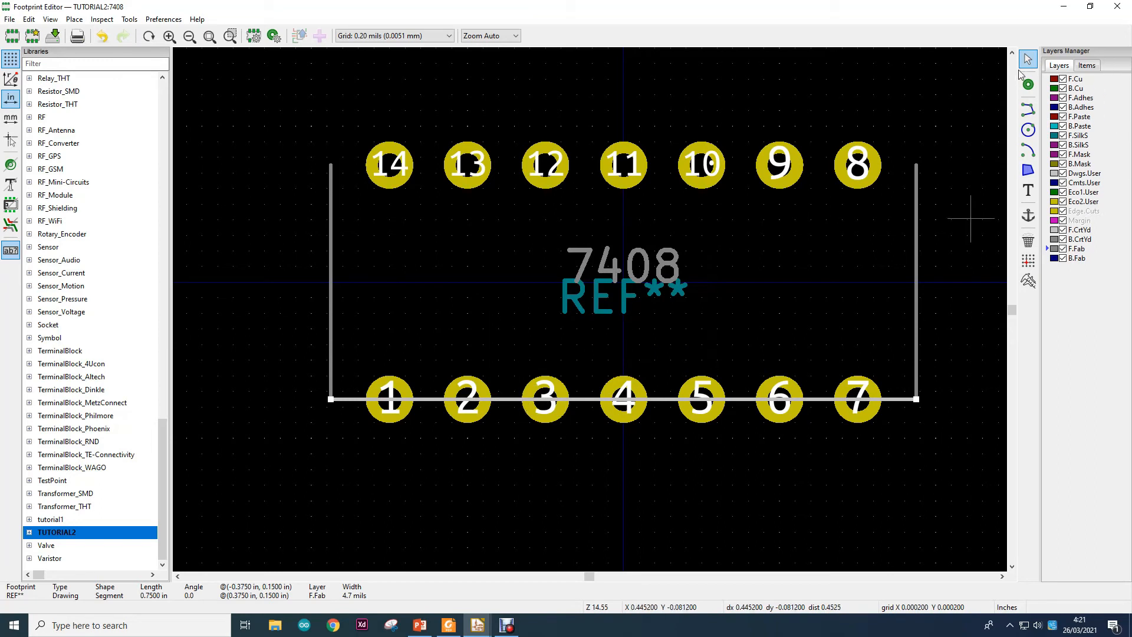
Step: Draw a horizontal graphic line about 0.276 in long on F.Fab, between the 7408 text and the upper pad row
click(955, 76)
click(1028, 110)
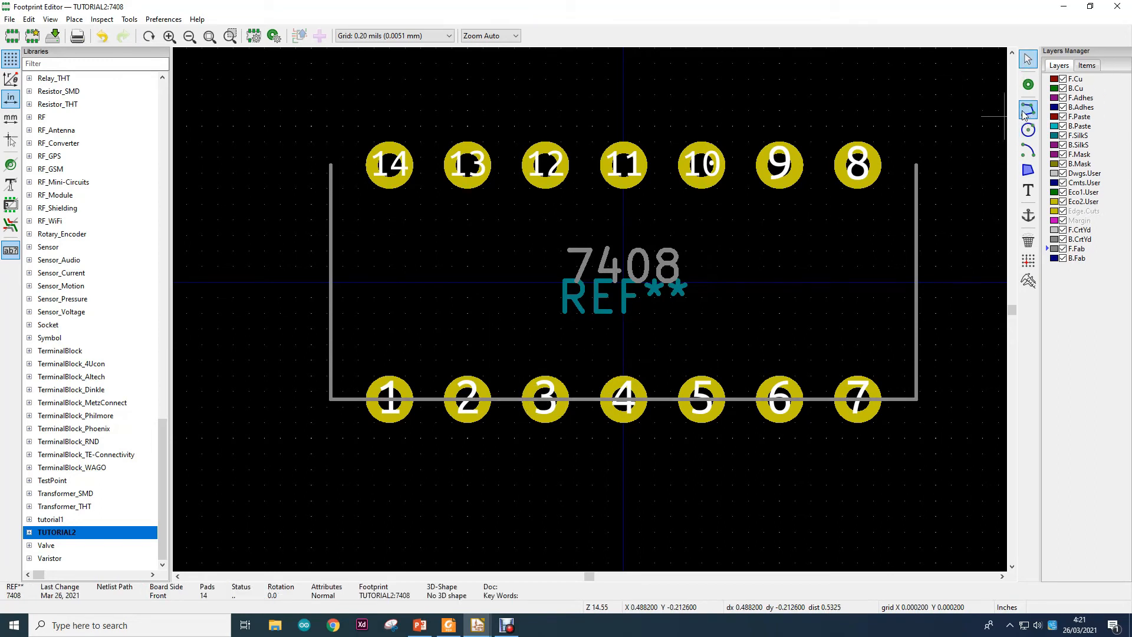
click(507, 211)
double_click(714, 210)
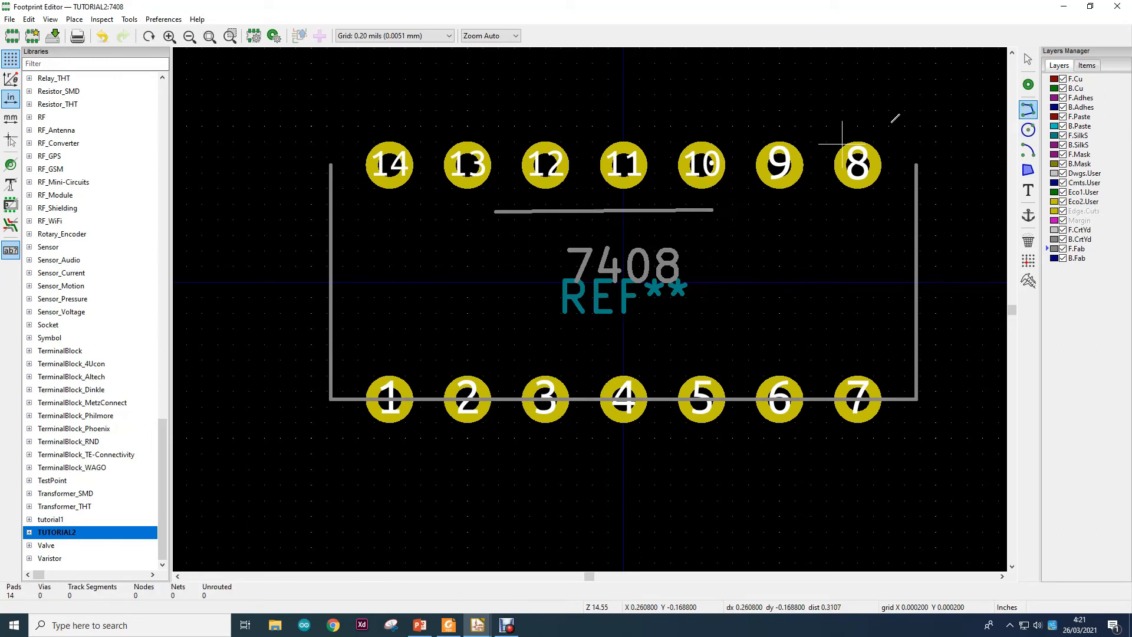
click(1028, 59)
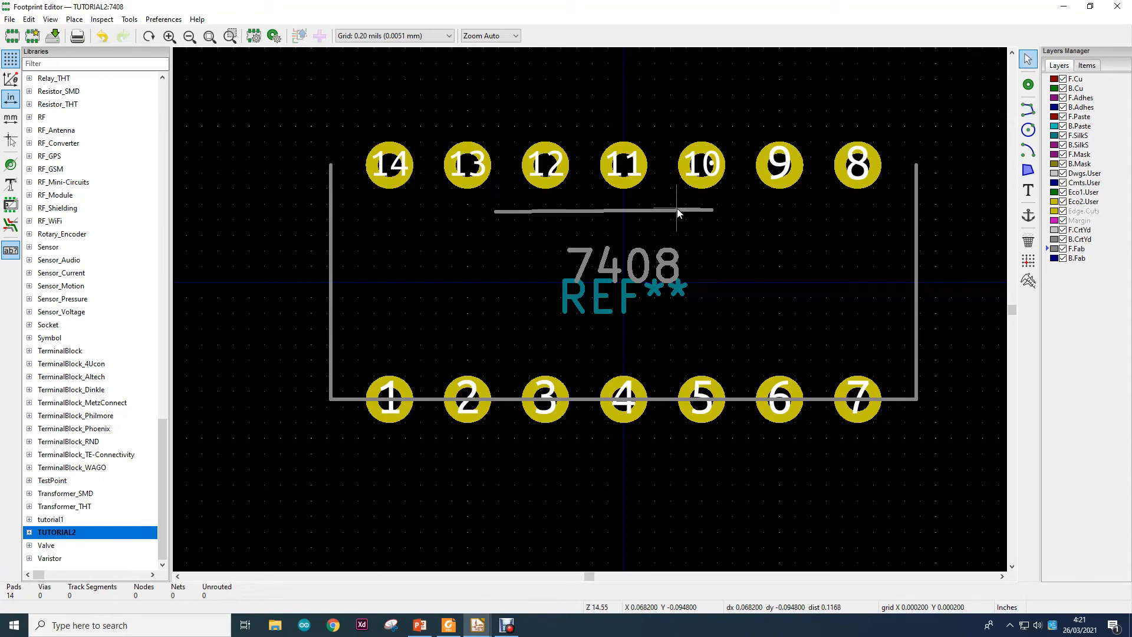
Step: Set the new upper line's start X to -0.375 in and its end X to 0.375 in
double_click(609, 211)
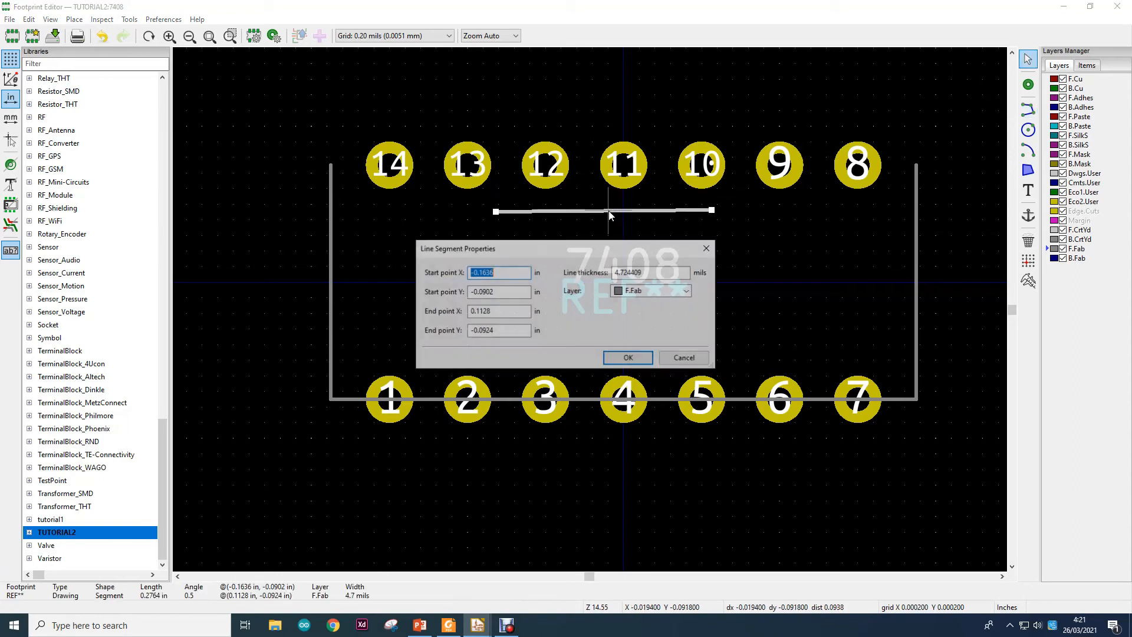
click(510, 272)
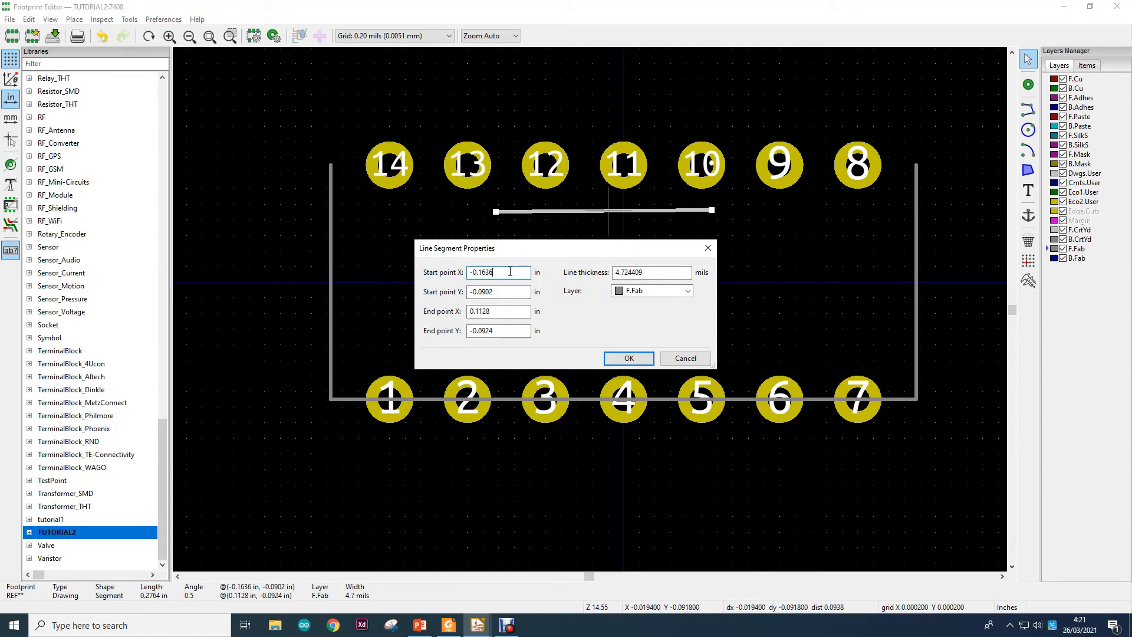
drag(487, 277, 480, 277)
text(375)
drag(496, 311, 480, 313)
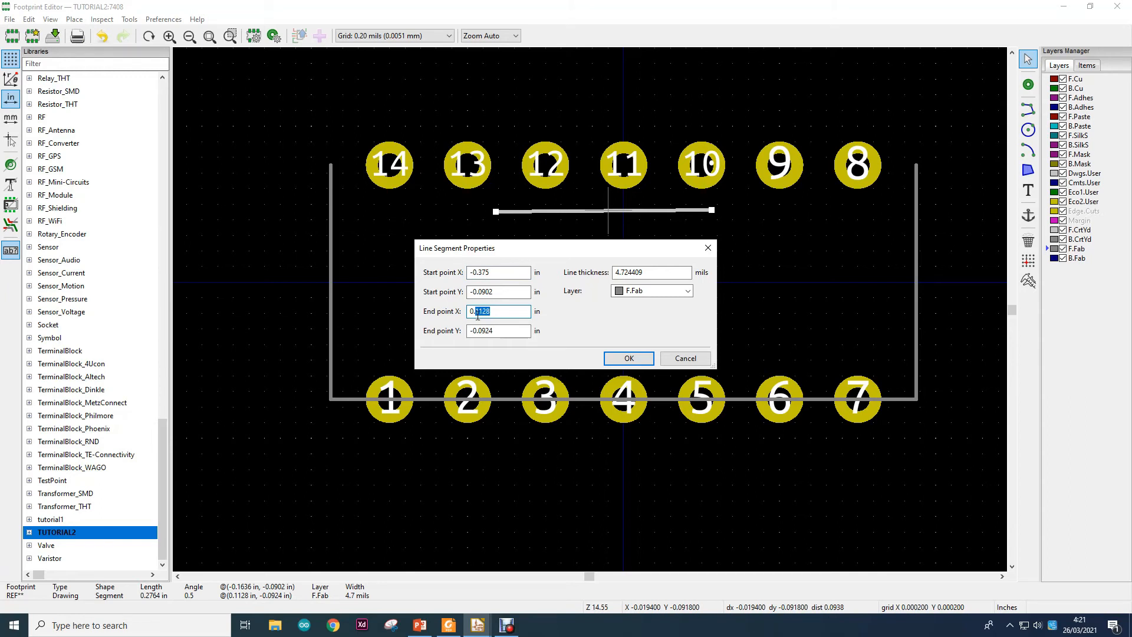
text(375)
Step: Set the upper line's start Y and end Y to -0.15 in to close the body outline
click(519, 293)
drag(494, 293, 458, 294)
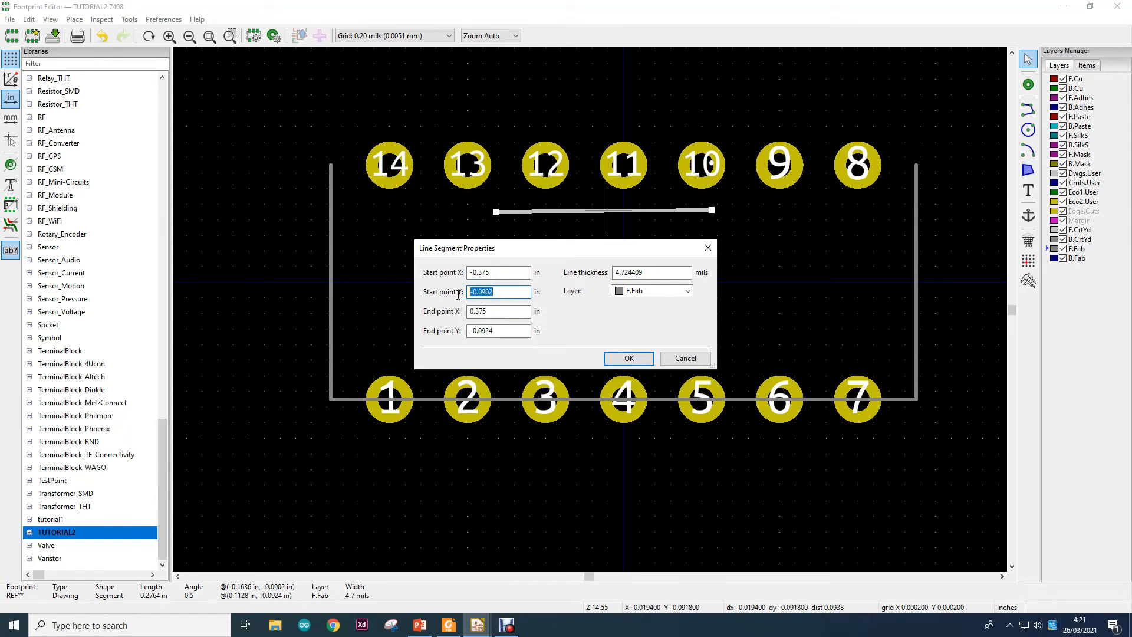
text(-0.15)
drag(495, 296, 470, 295)
key(ctrl+c)
drag(519, 330, 467, 332)
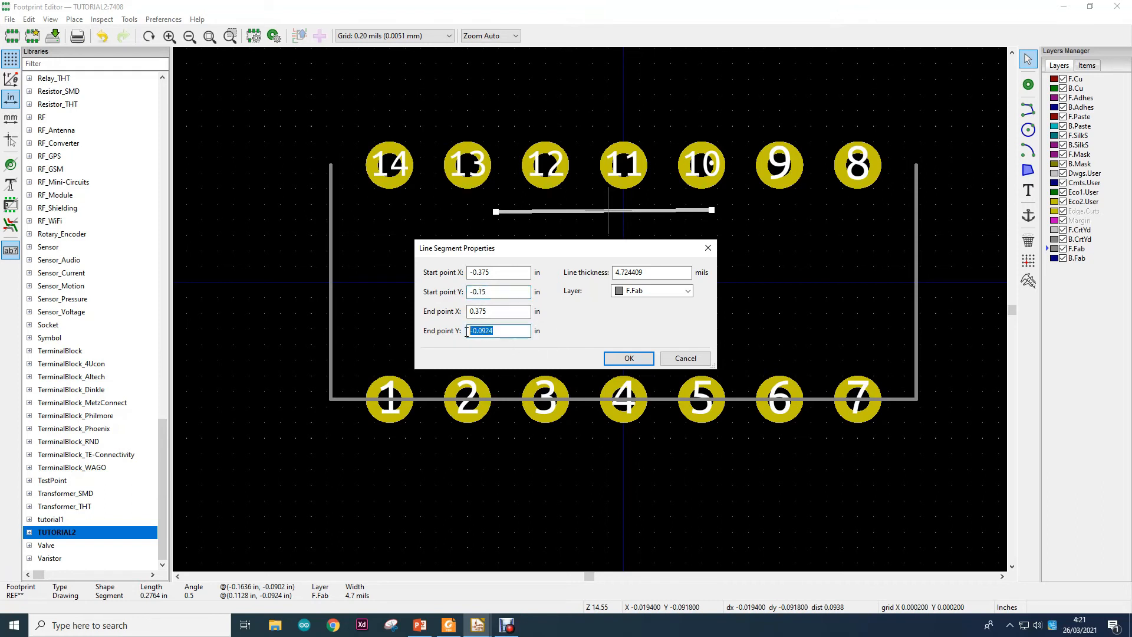
key(ctrl+v)
click(628, 359)
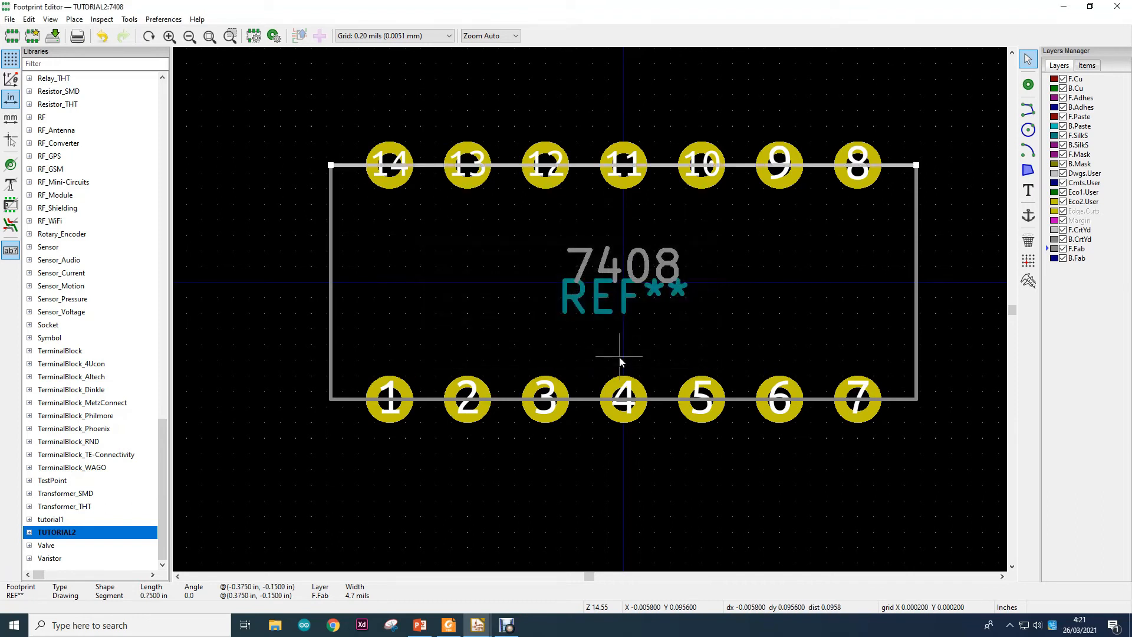
click(1030, 61)
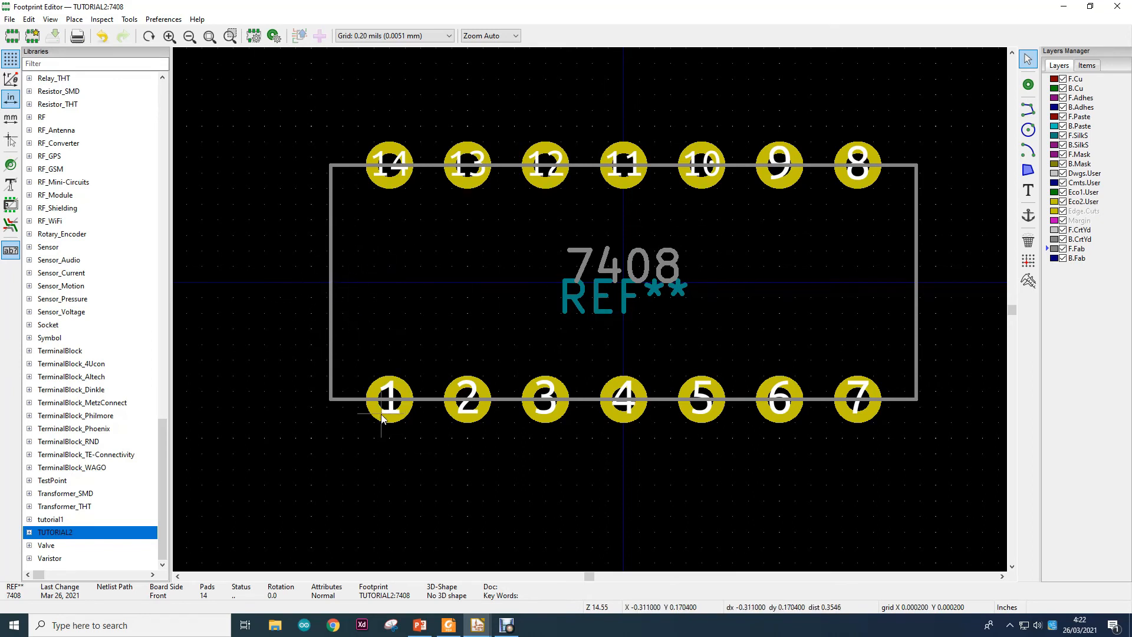
Step: Draw a 180-degree notch arc on F.Fab, centred at X -0.375, Y 0 in with a radius of about 0.04 in, bulging into the body
scroll(347, 298, up, 1)
scroll(589, 310, up, 5)
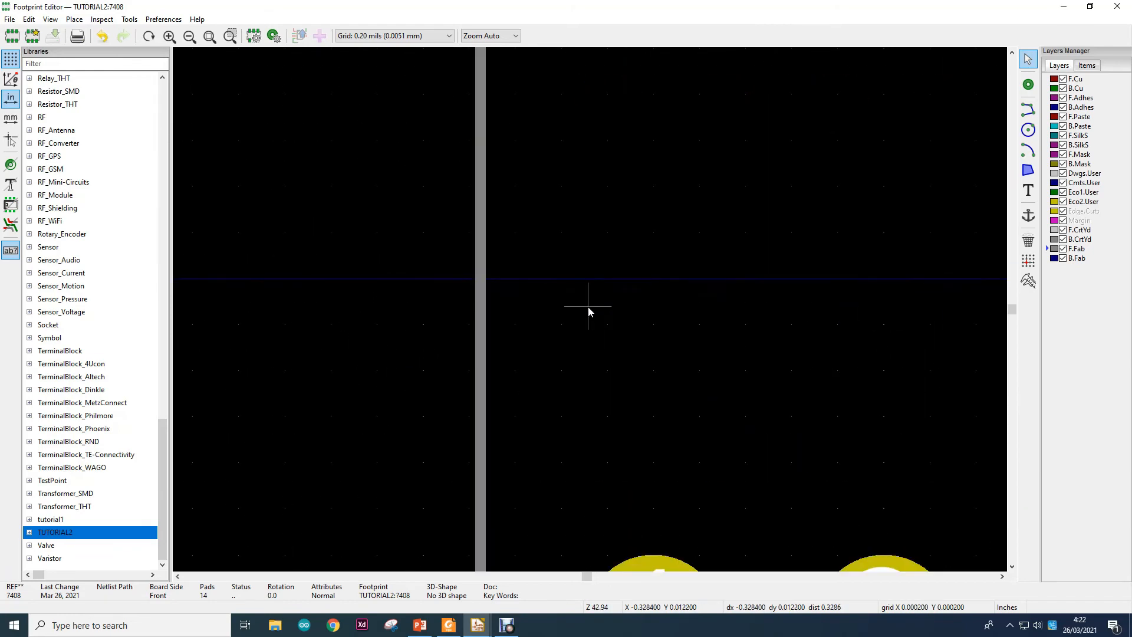
click(1028, 151)
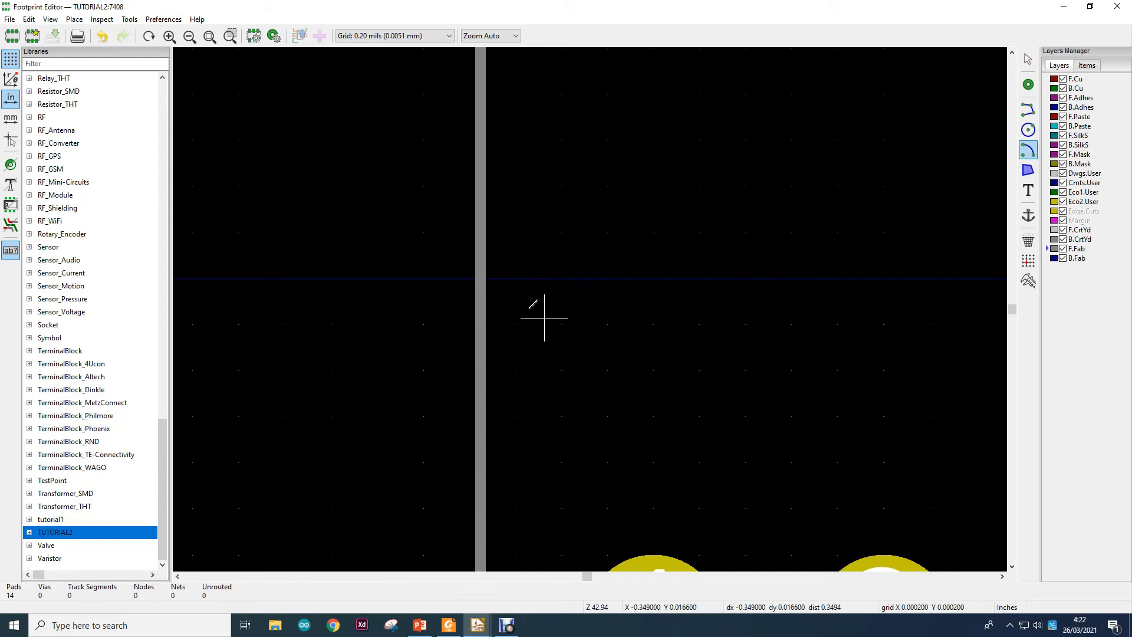
click(480, 278)
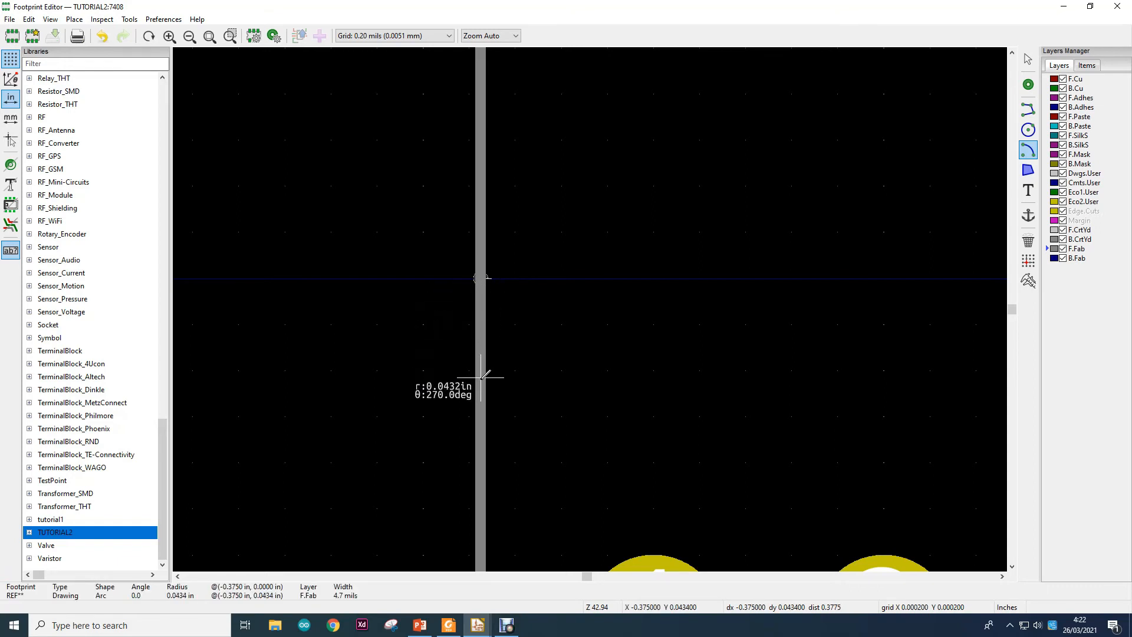
scroll(480, 384, down, 1)
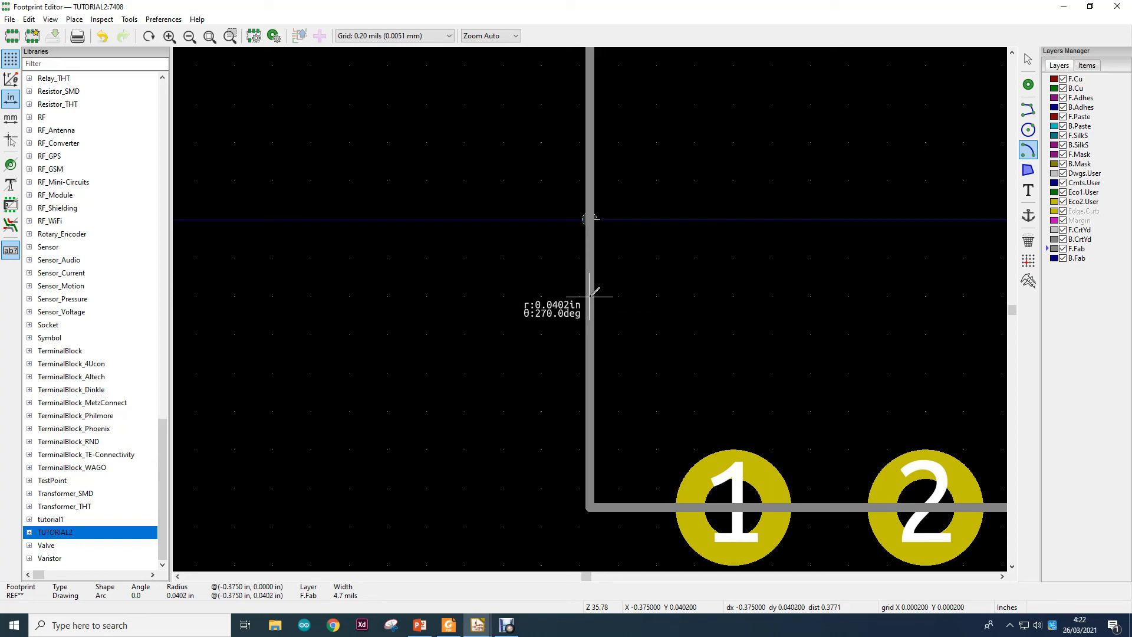
click(591, 296)
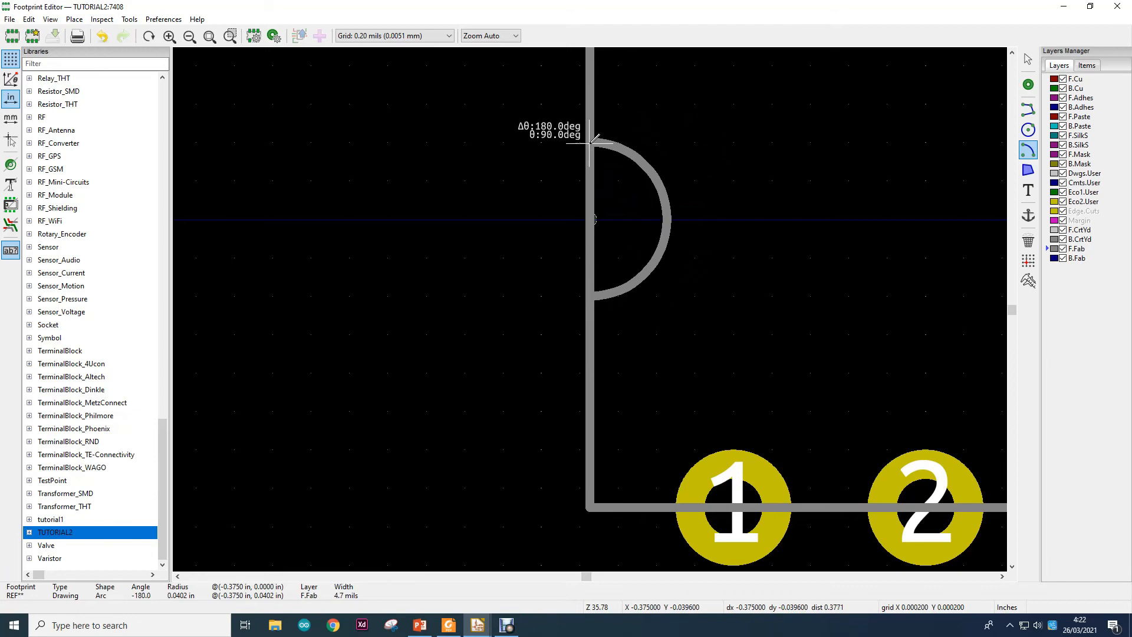
click(589, 142)
scroll(589, 308, down, 3)
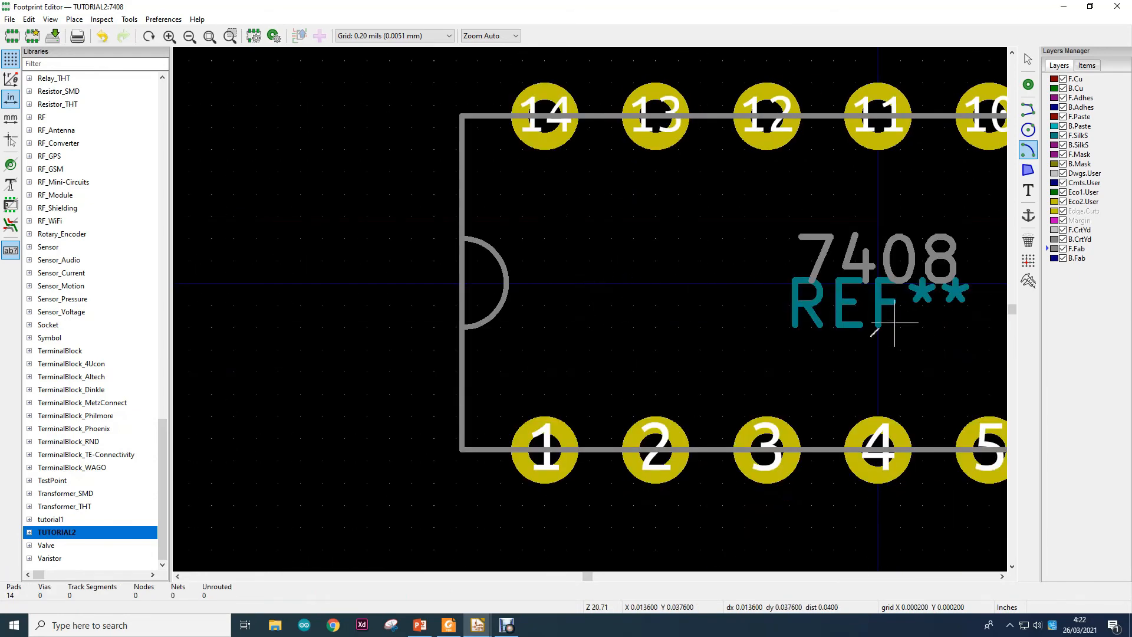
scroll(708, 309, down, 1)
scroll(634, 307, down, 1)
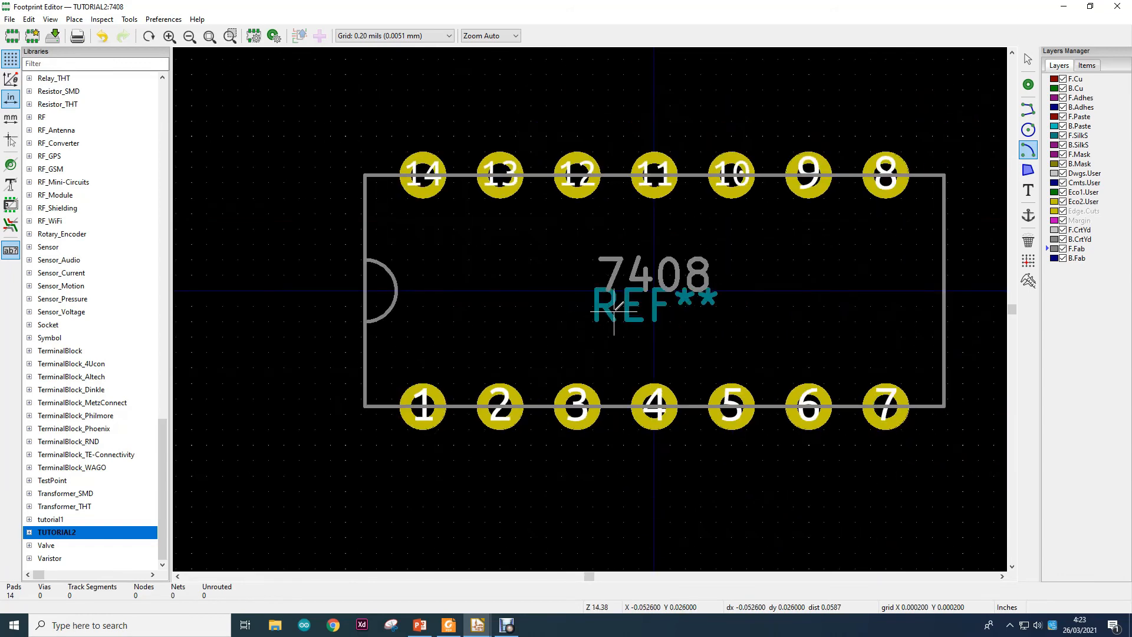
key(Escape)
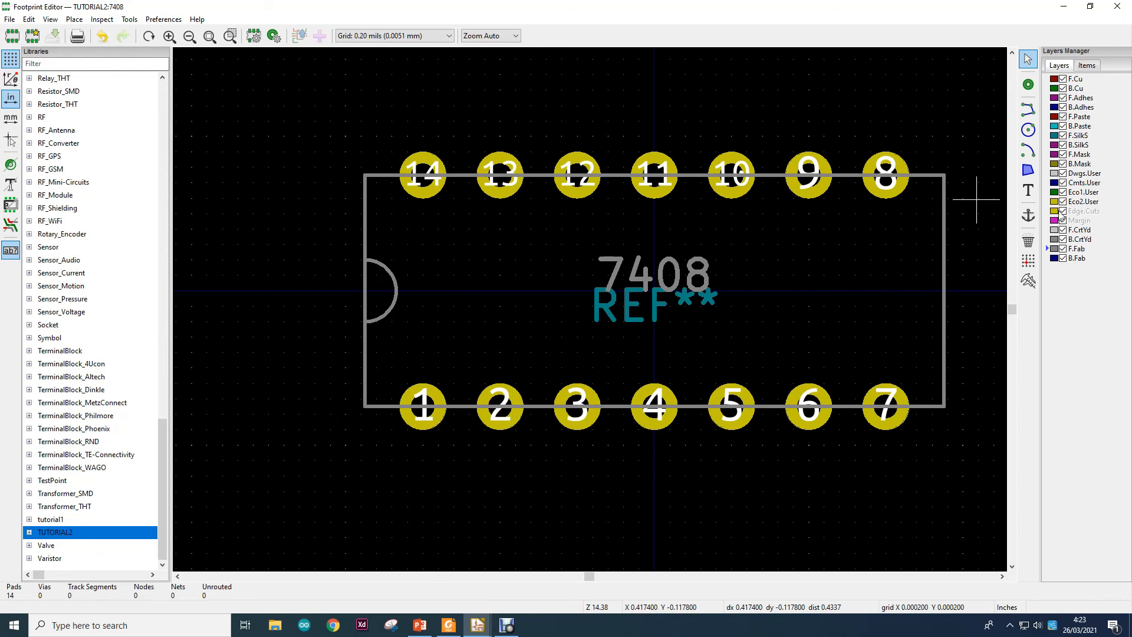
Step: Draw a vertical graphic line about 0.279 in long on F.SilkS, along the outline edge beside pads 1 and 14
click(1051, 137)
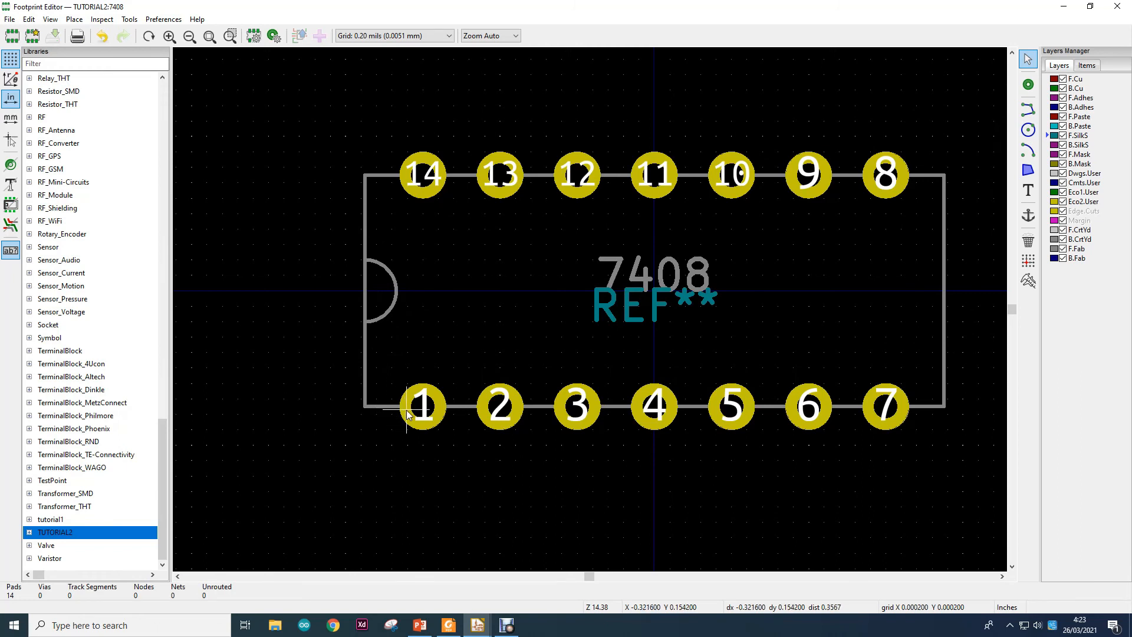
click(1030, 115)
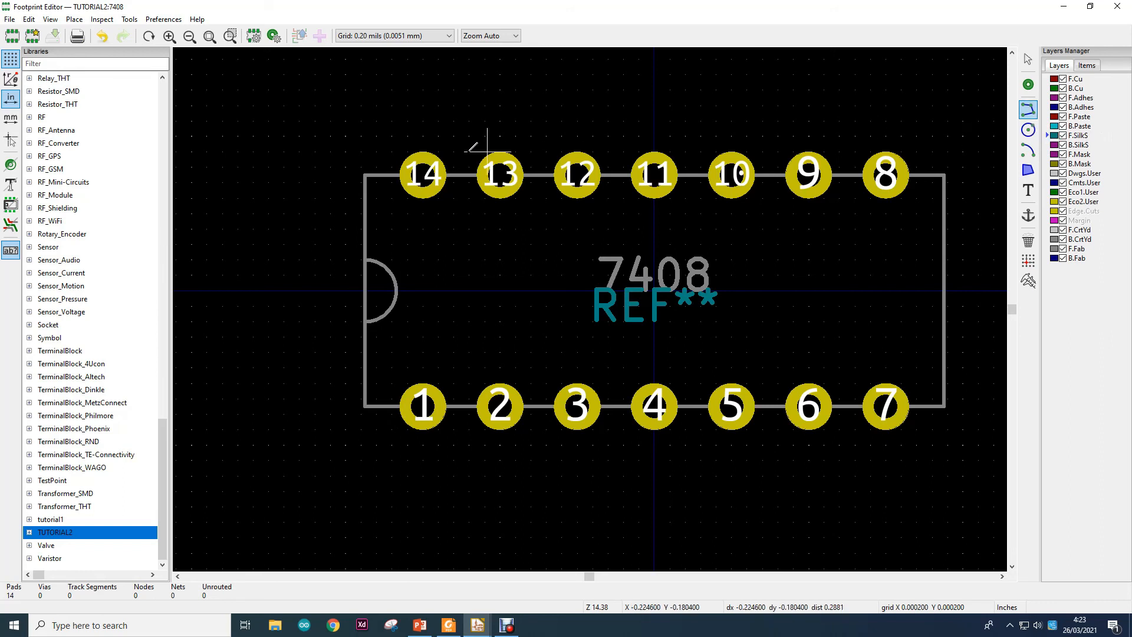
click(365, 177)
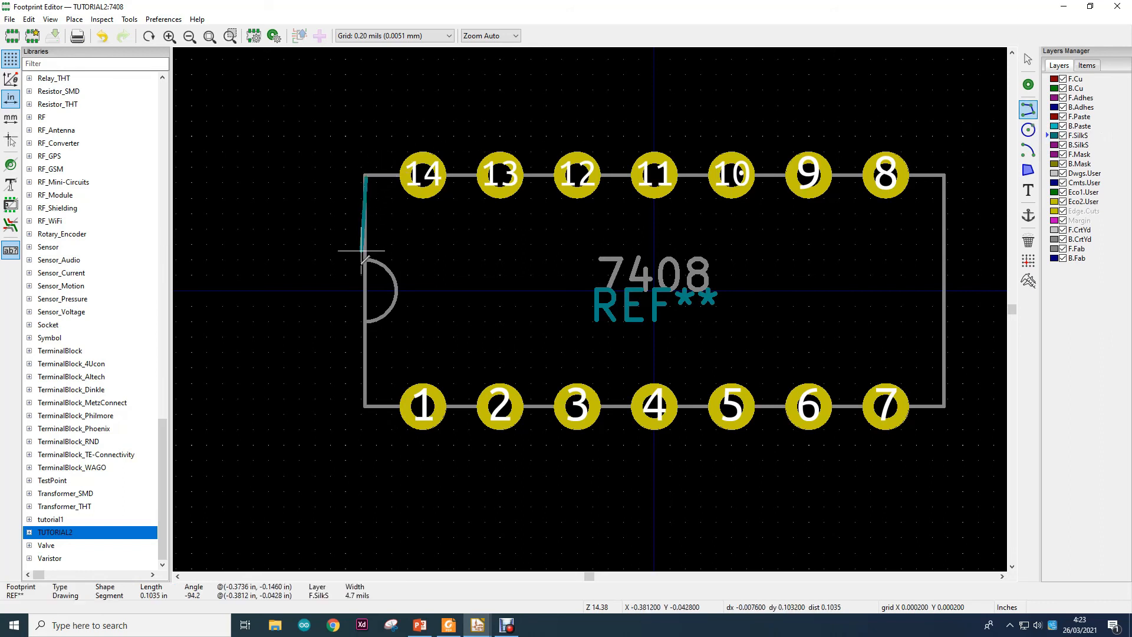
double_click(366, 394)
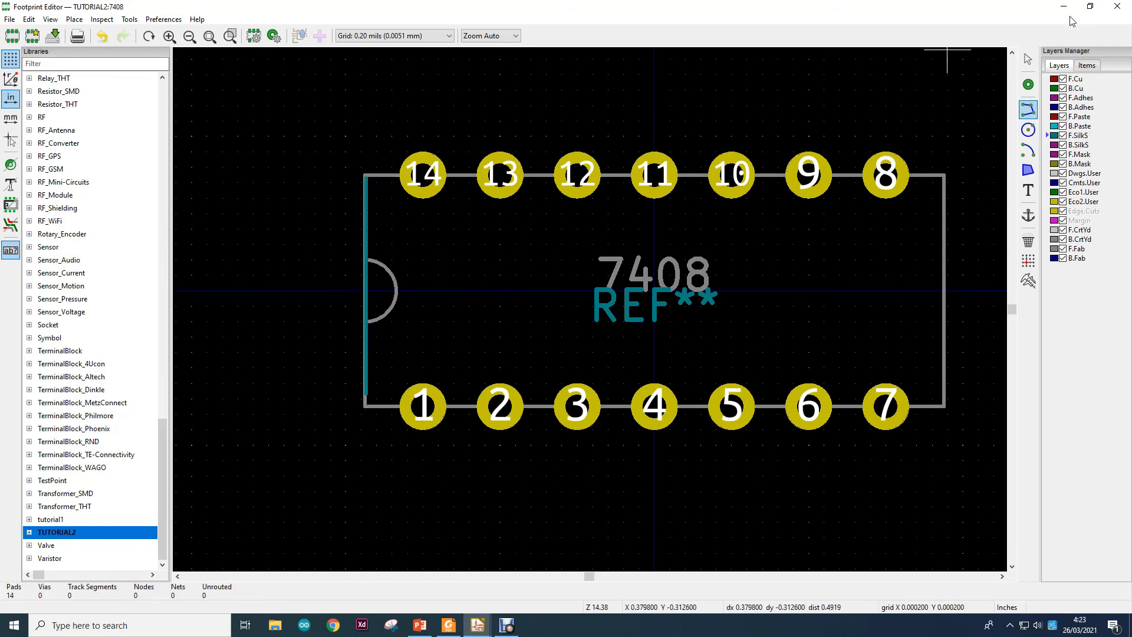
click(1028, 59)
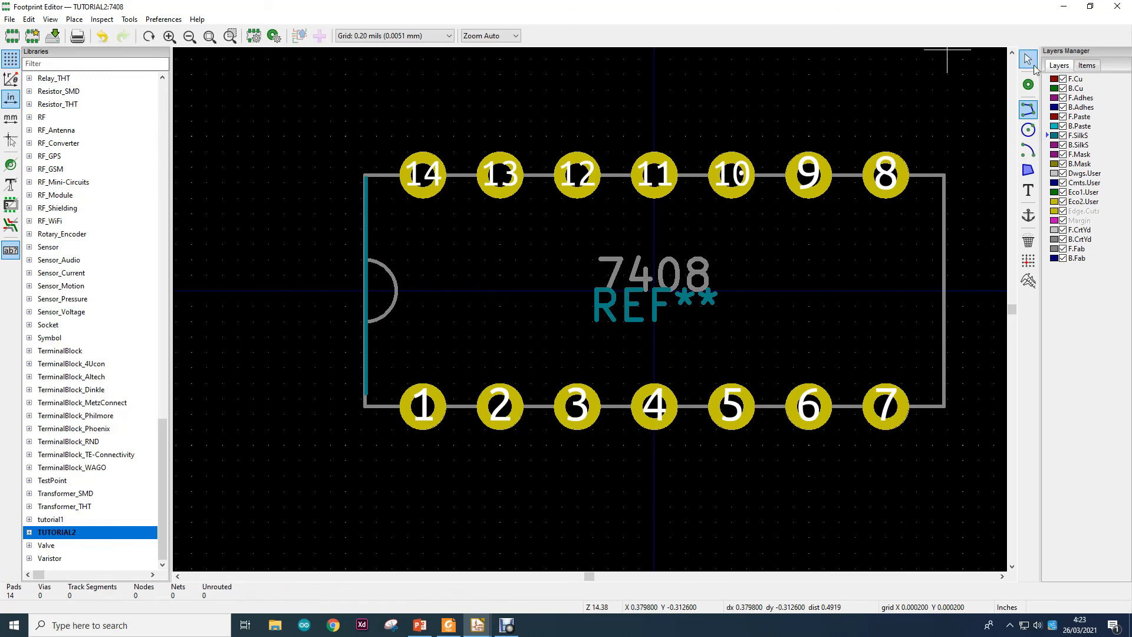
Step: Set the F.SilkS line to start at X -0.375, Y -0.15 in and end at X -0.375, Y 0.15 in
double_click(367, 238)
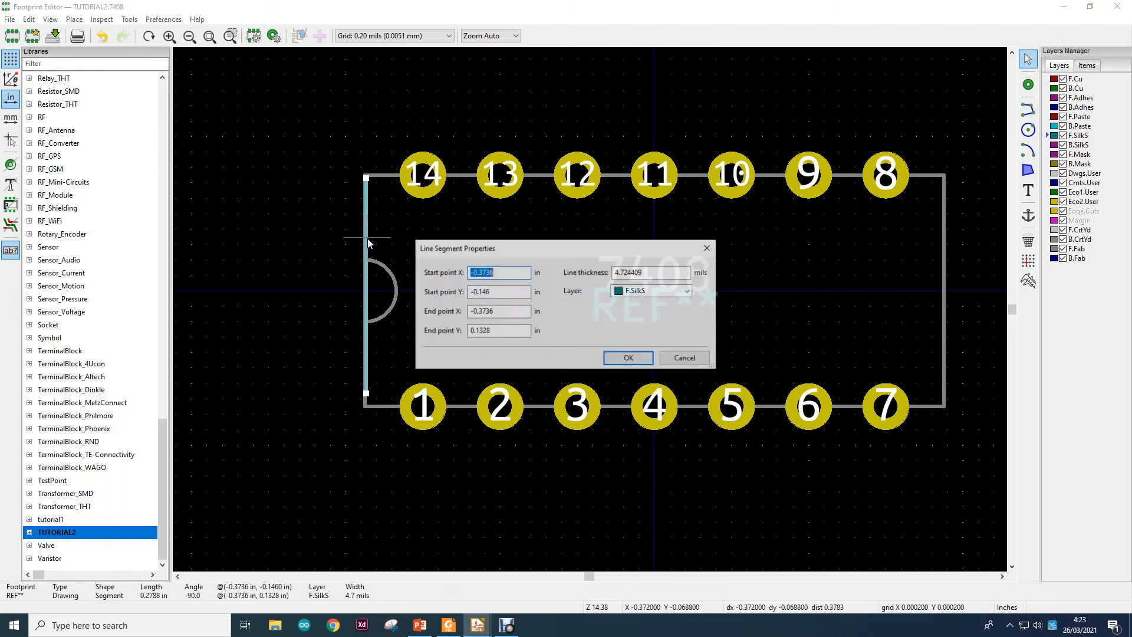
click(499, 273)
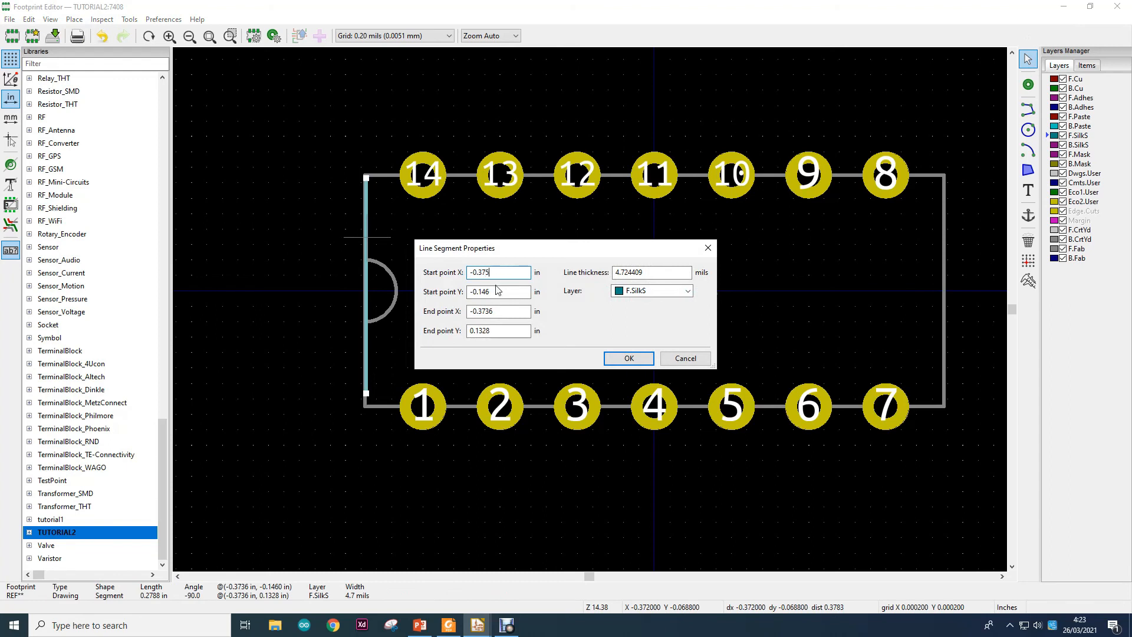
click(500, 312)
drag(495, 331, 480, 332)
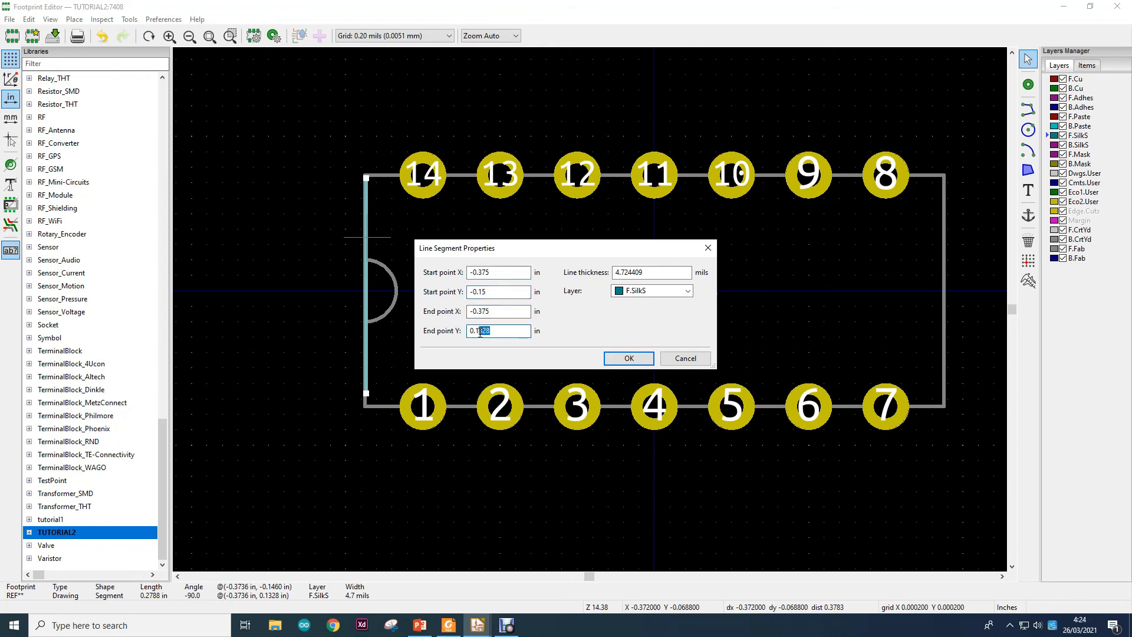
click(626, 359)
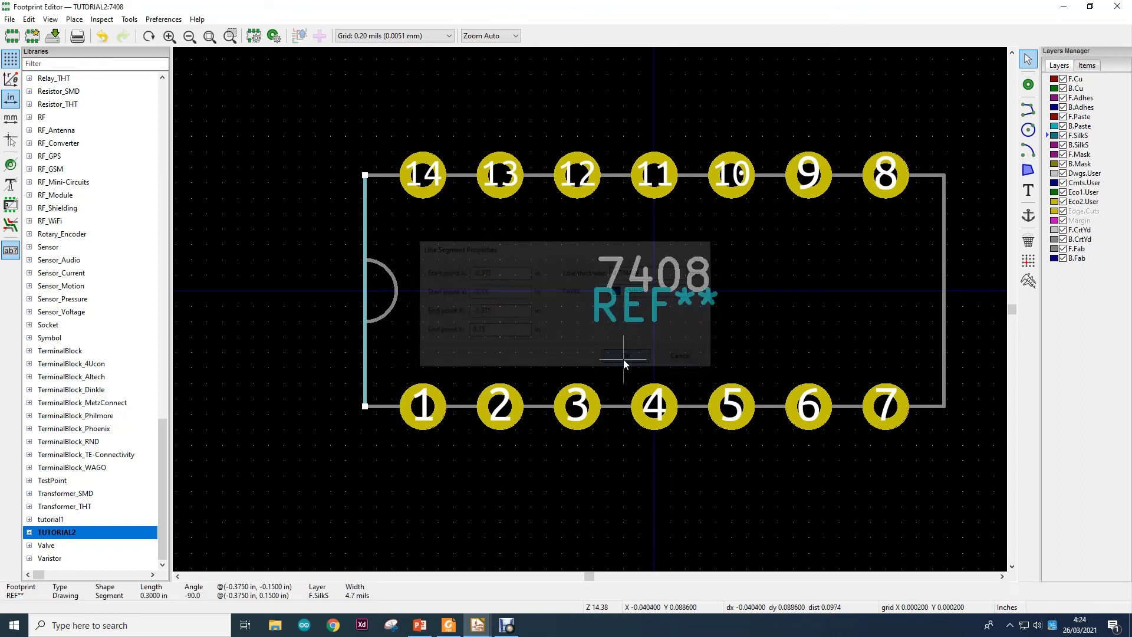
Step: Set the line thickness of the F.SilkS line beside pads 1 and 14 to 8 mils
click(371, 192)
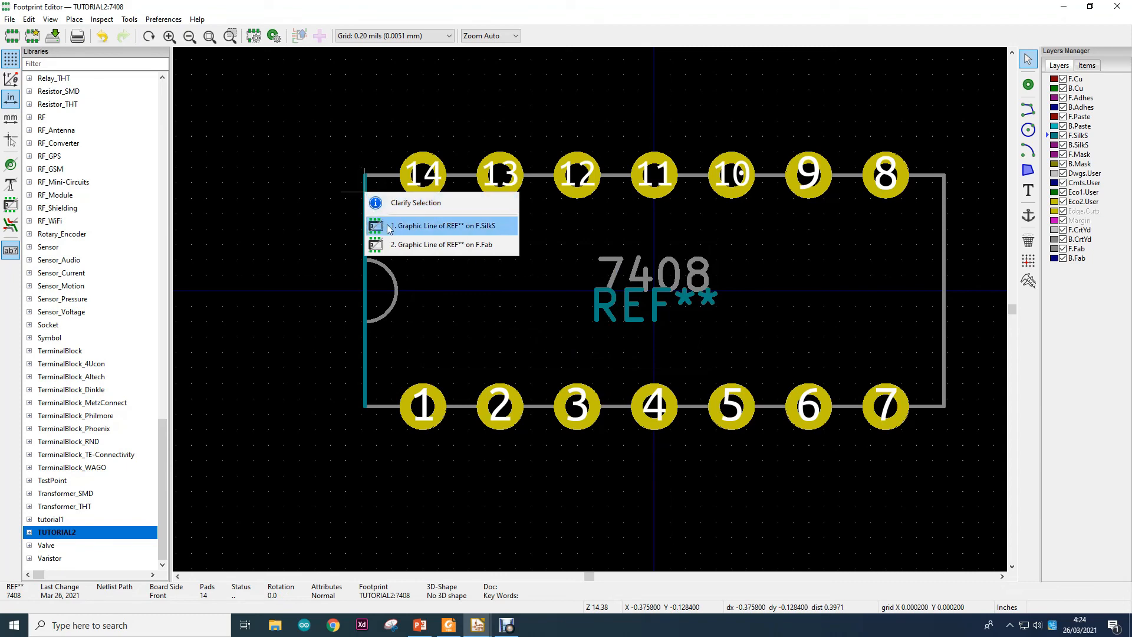
click(389, 226)
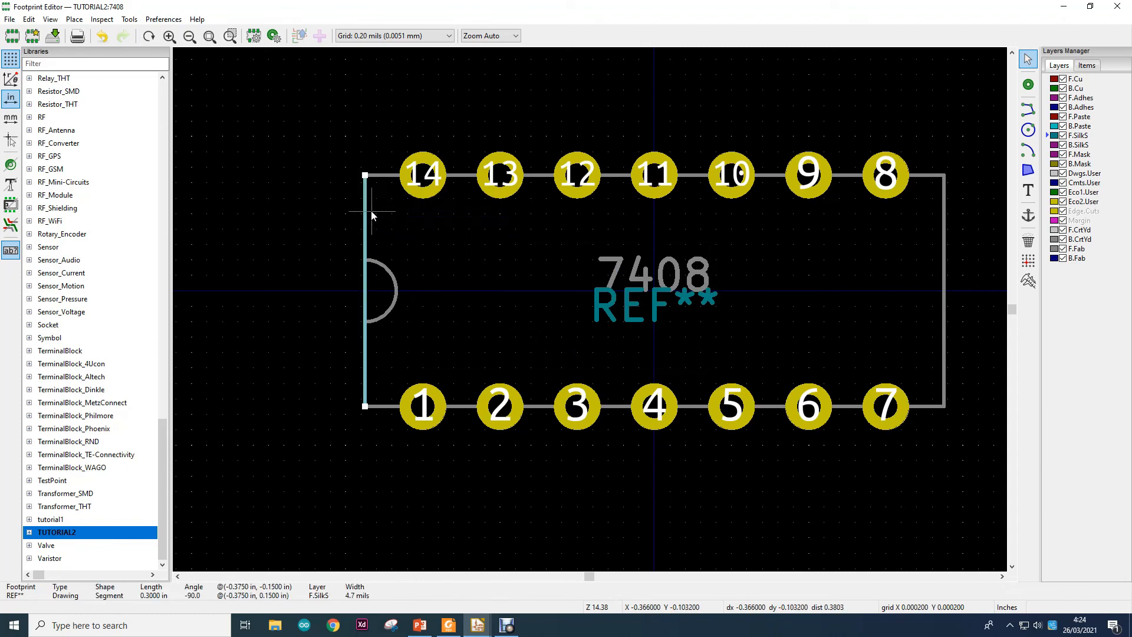
right_click(364, 211)
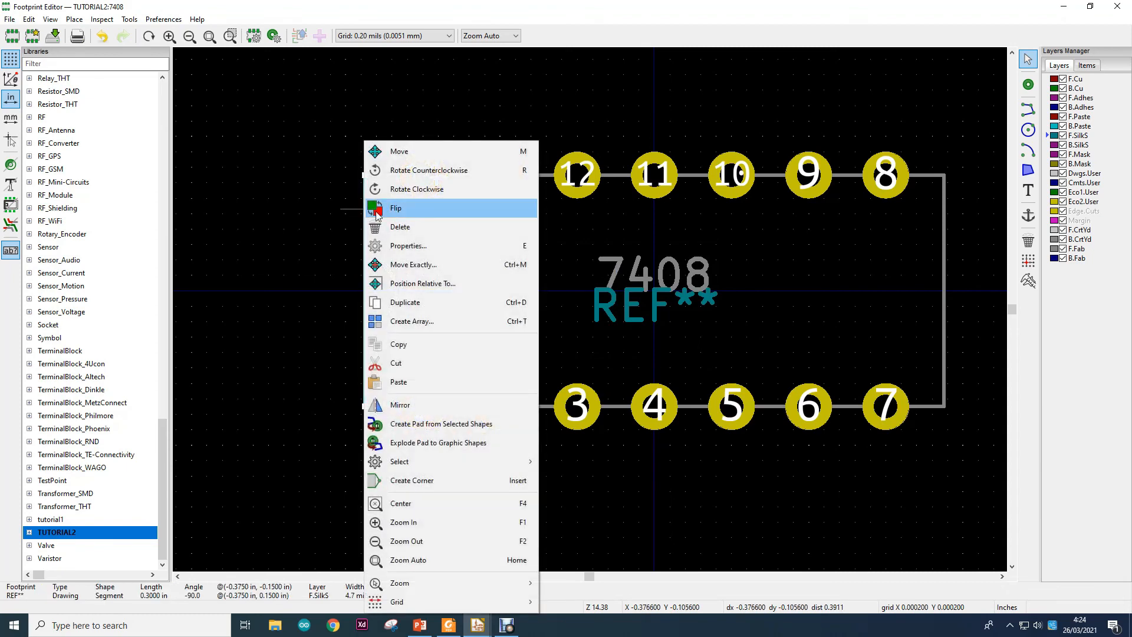
click(525, 244)
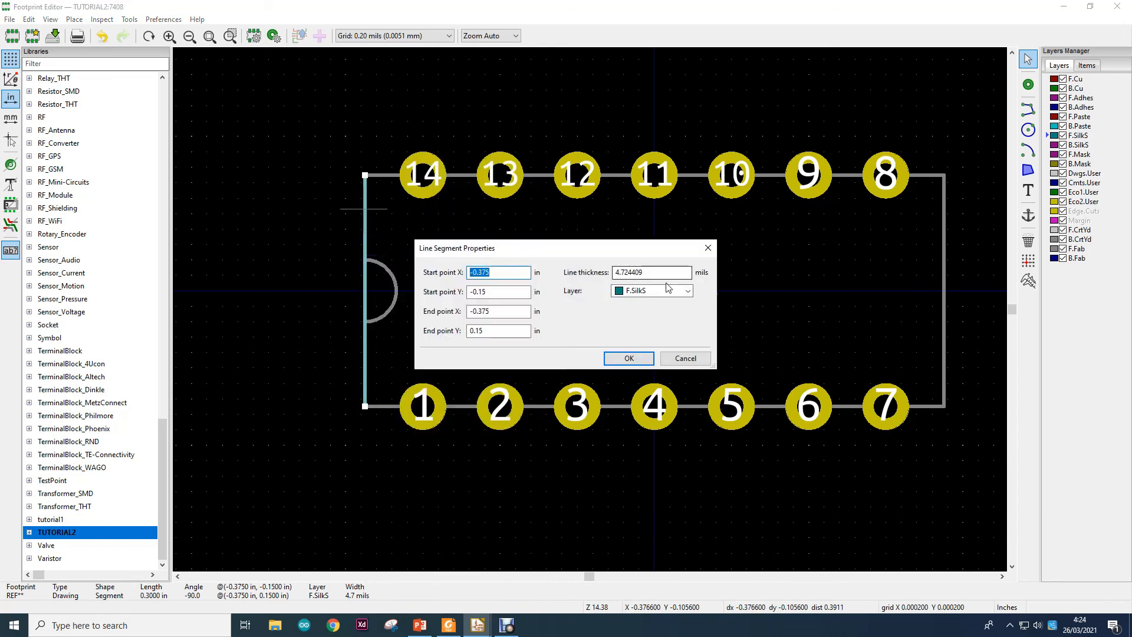
drag(644, 272, 610, 272)
text(8)
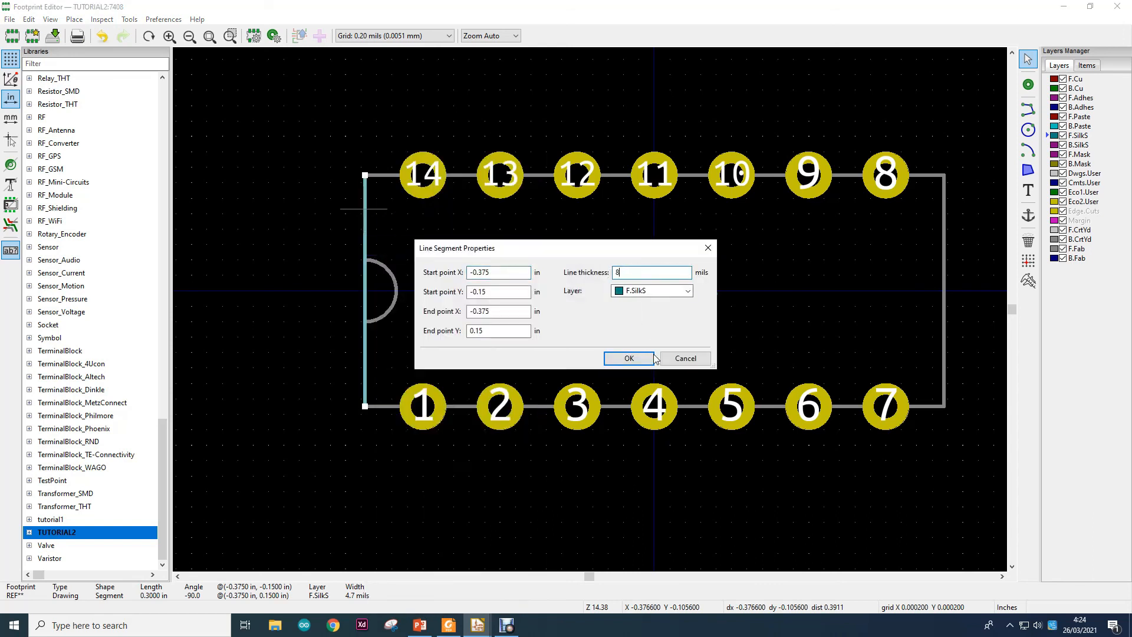
click(641, 356)
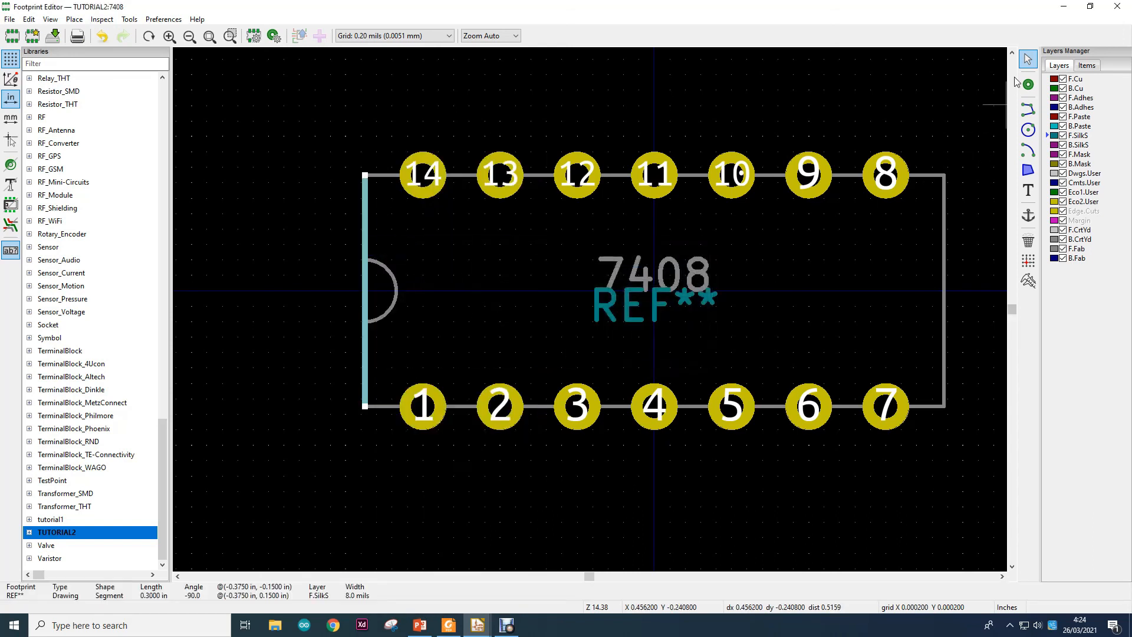
click(959, 90)
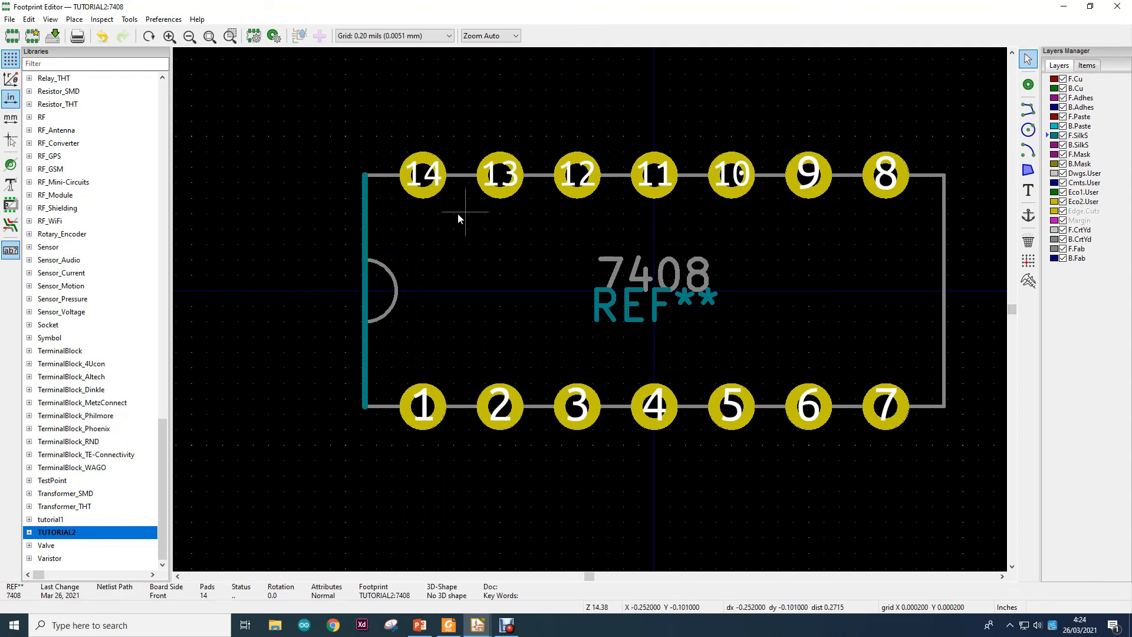
click(367, 218)
click(557, 204)
Step: Draw a near-vertical graphic line about 0.325 in long on F.SilkS, along the outline edge beside pads 7 and 8
click(1028, 117)
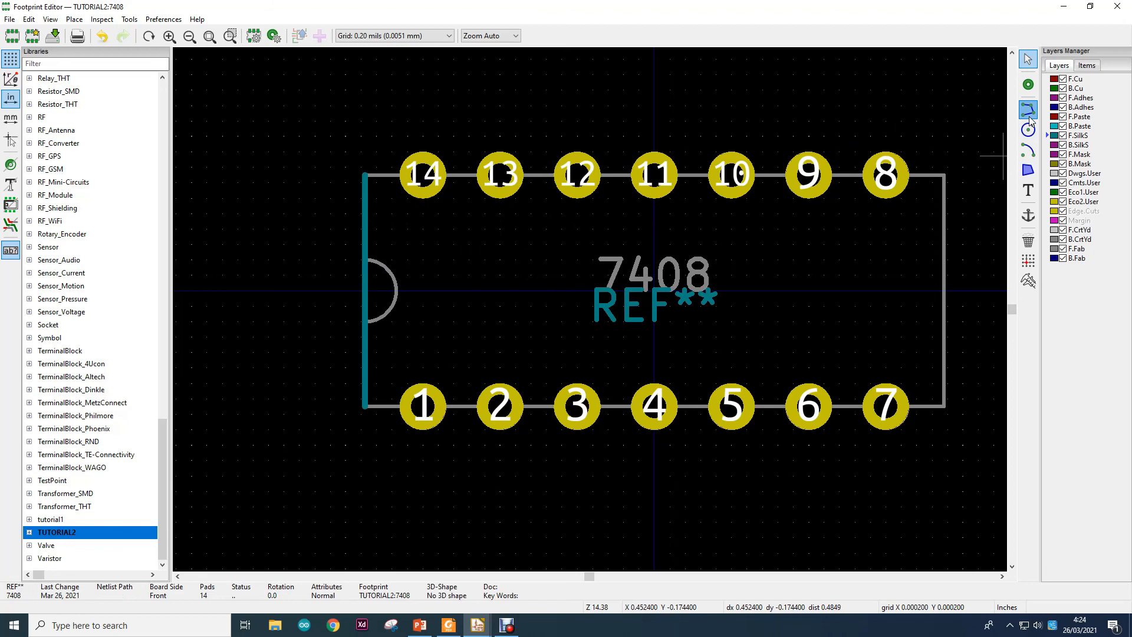
click(943, 175)
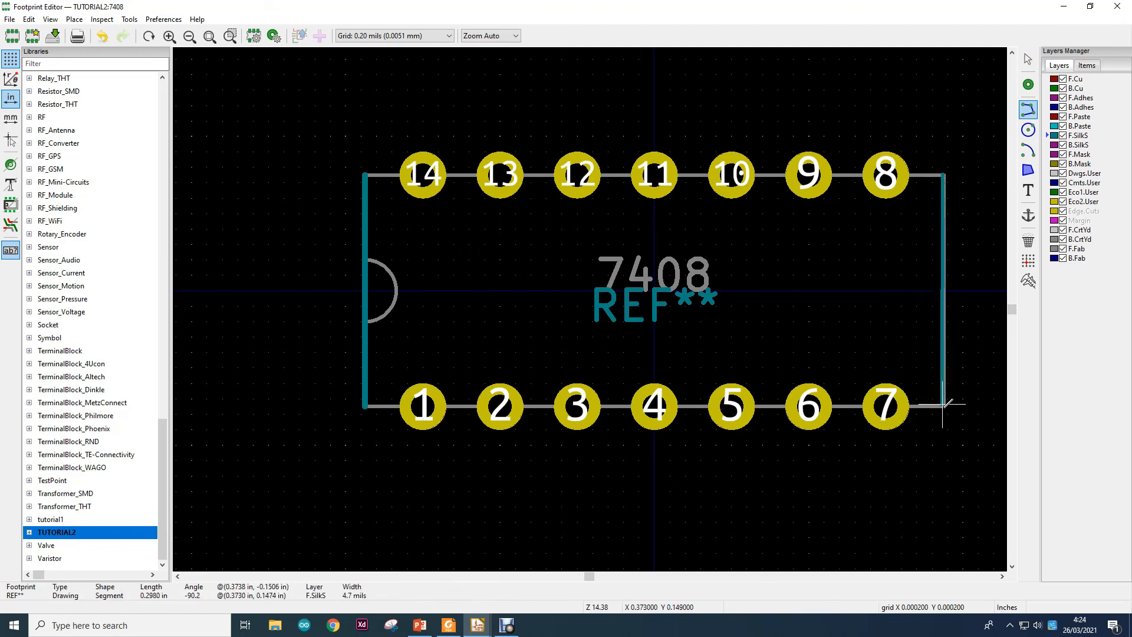
double_click(940, 423)
key(Escape)
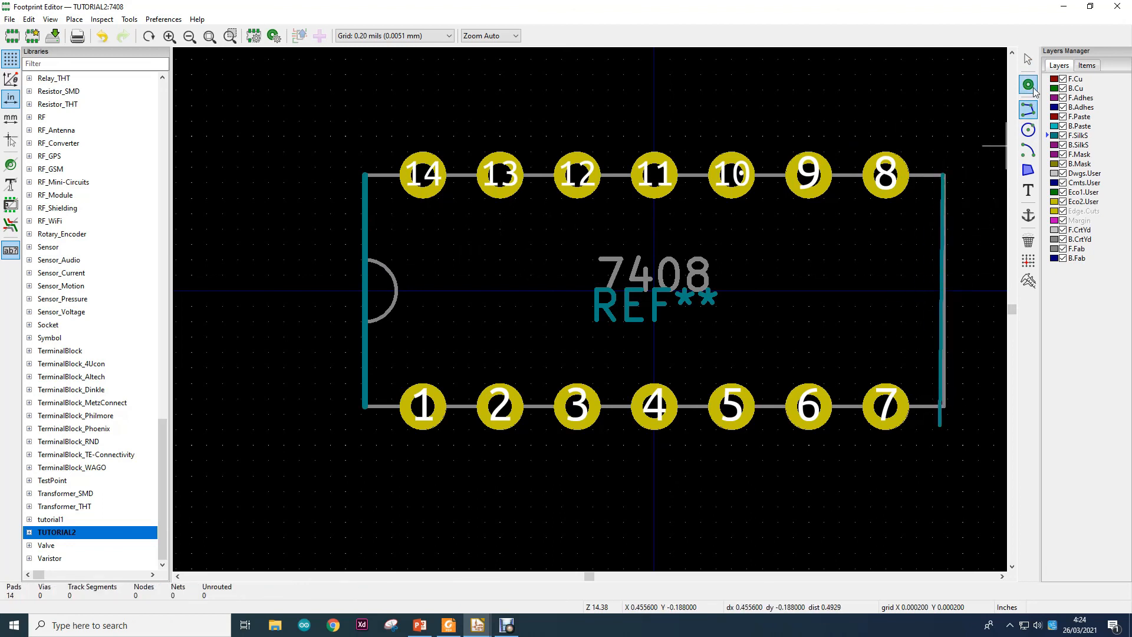
Step: Set the new F.SilkS line to start at X 0.375, Y -0.15 in and end at X 0.375, Y 0.15 in, with 8 mils thickness
double_click(940, 424)
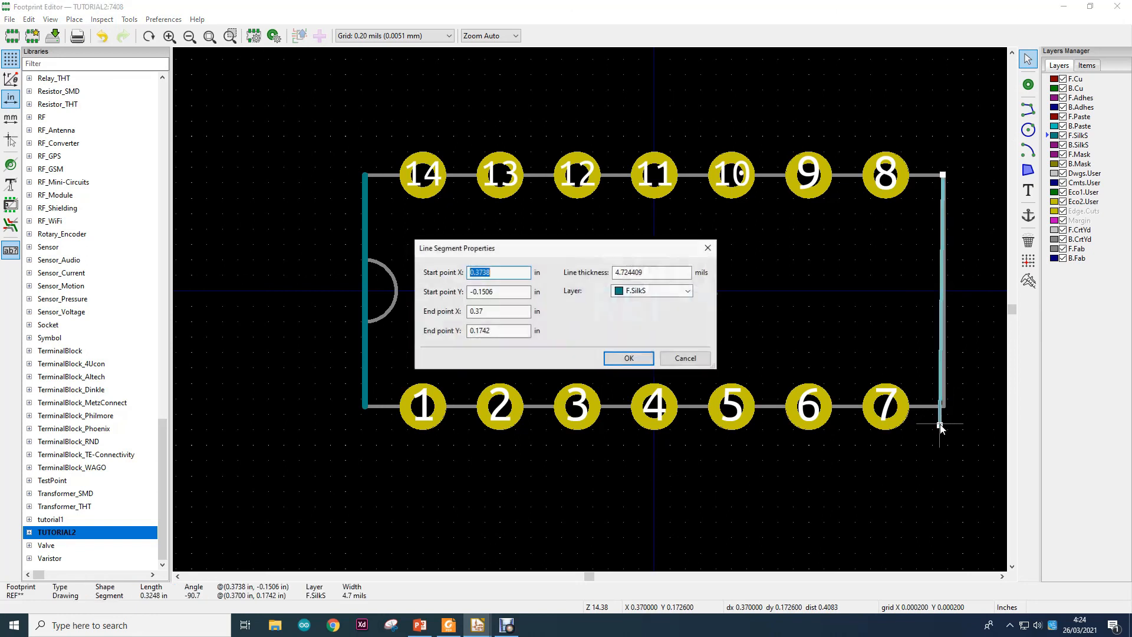
click(493, 272)
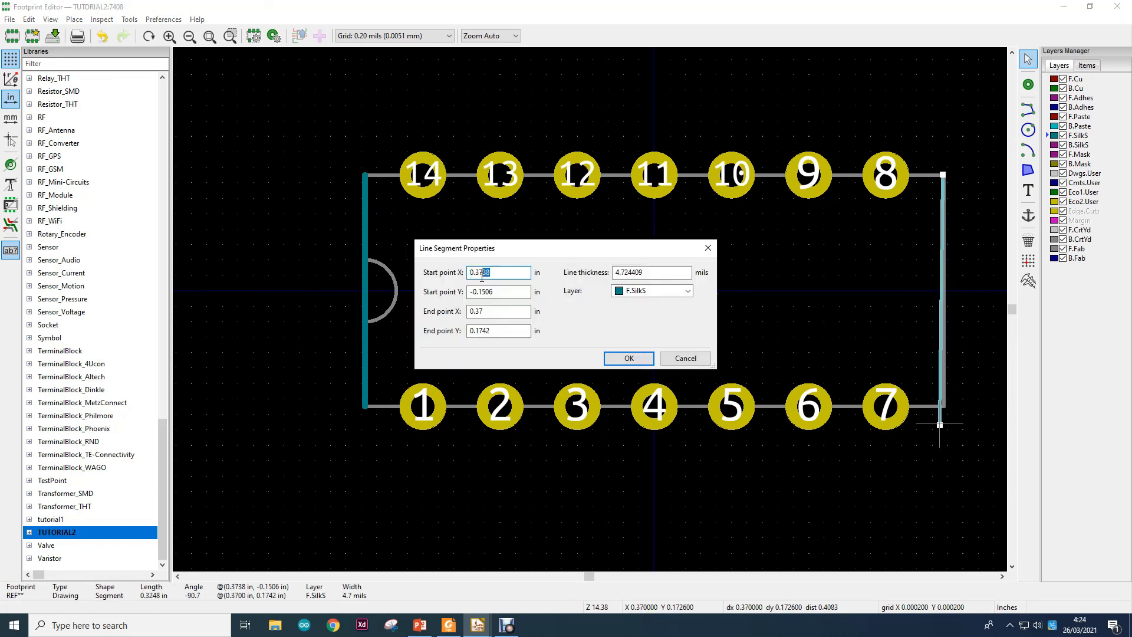
click(494, 314)
click(490, 291)
key(BackSpace)
drag(493, 331, 481, 334)
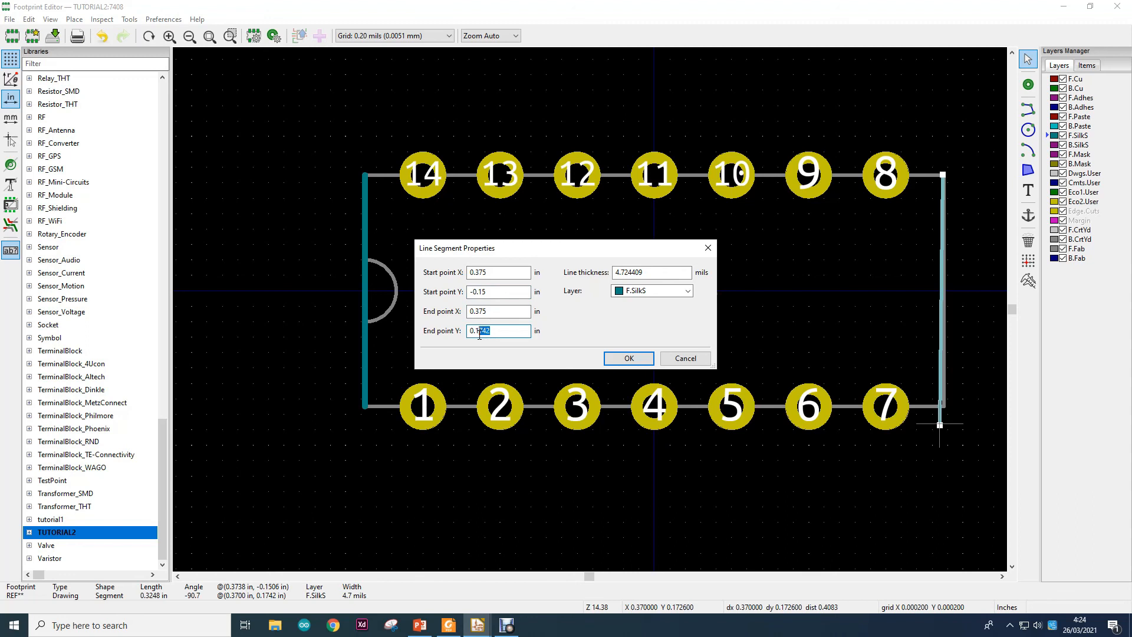
double_click(615, 273)
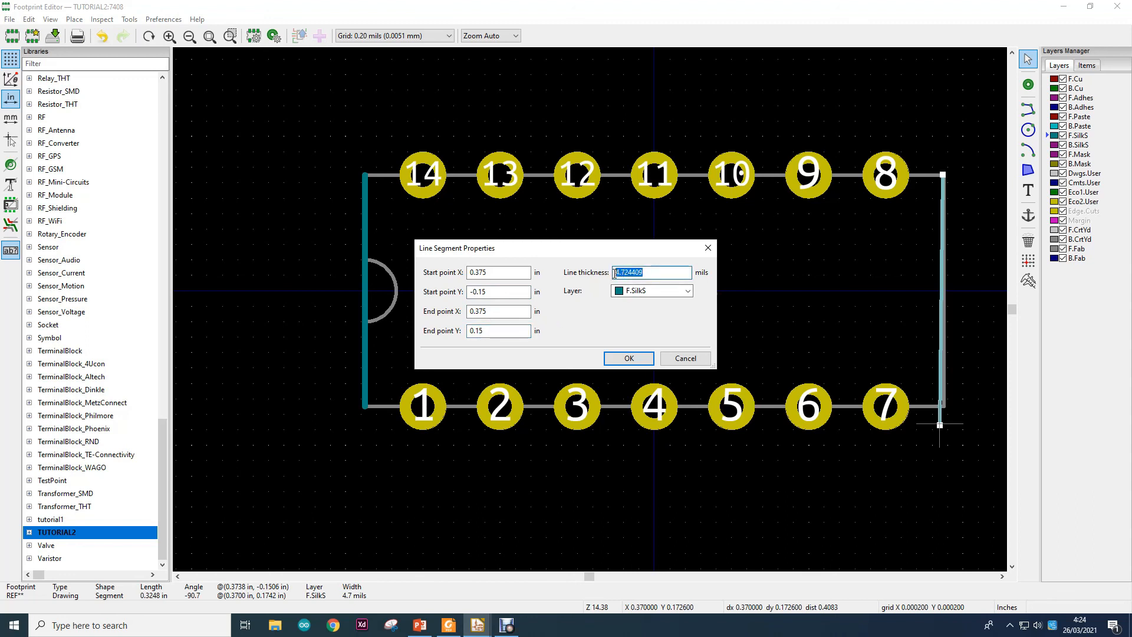
text(8)
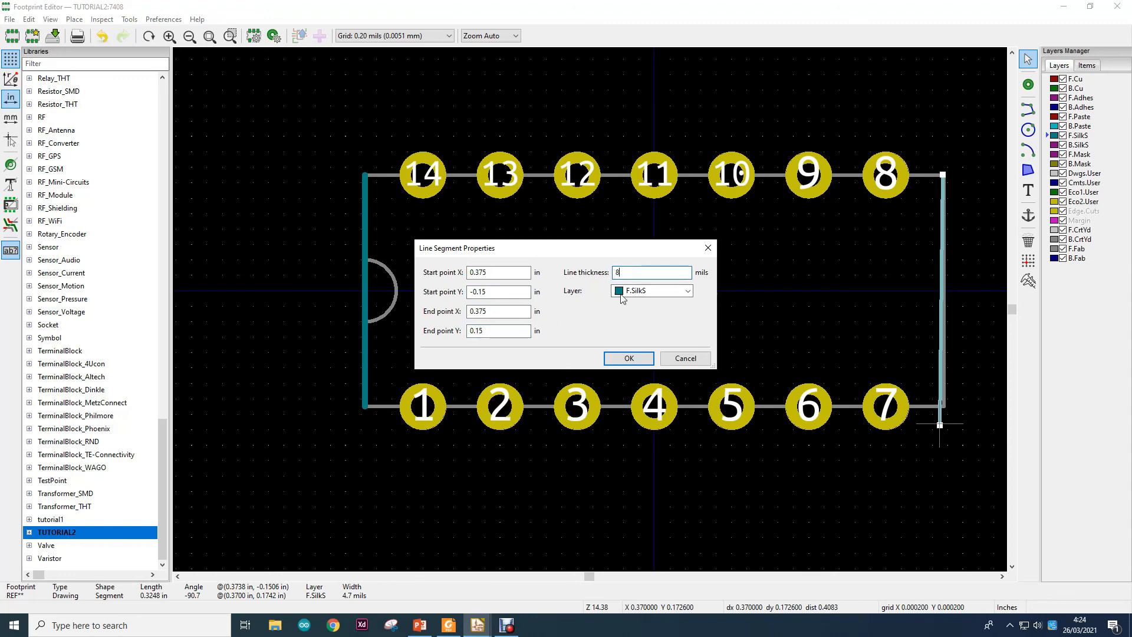
click(634, 358)
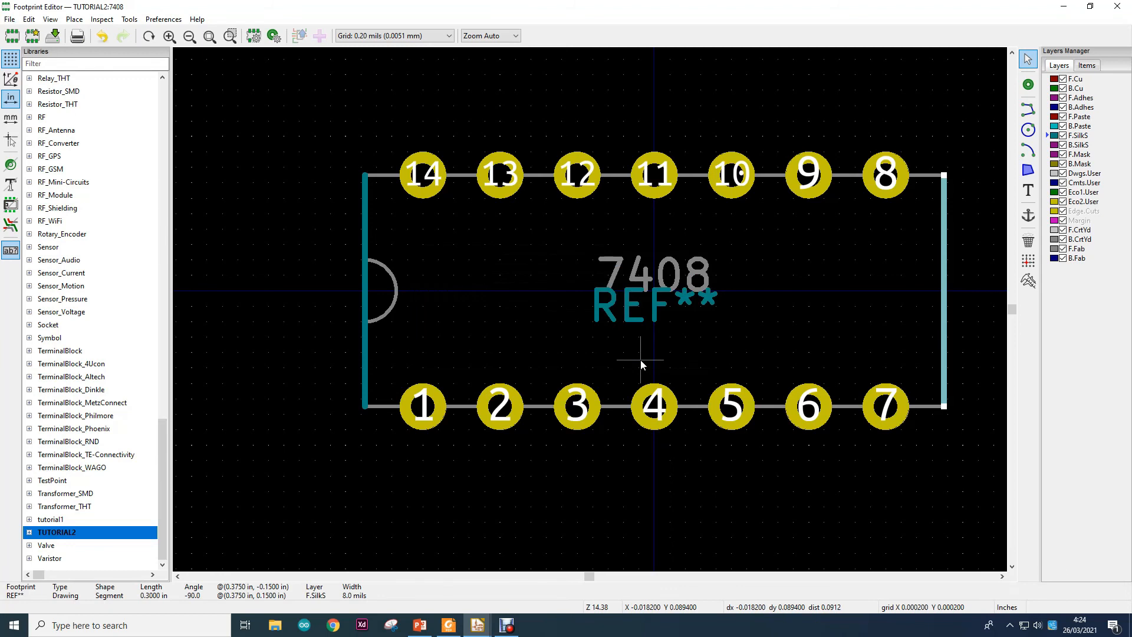
click(1028, 60)
click(944, 81)
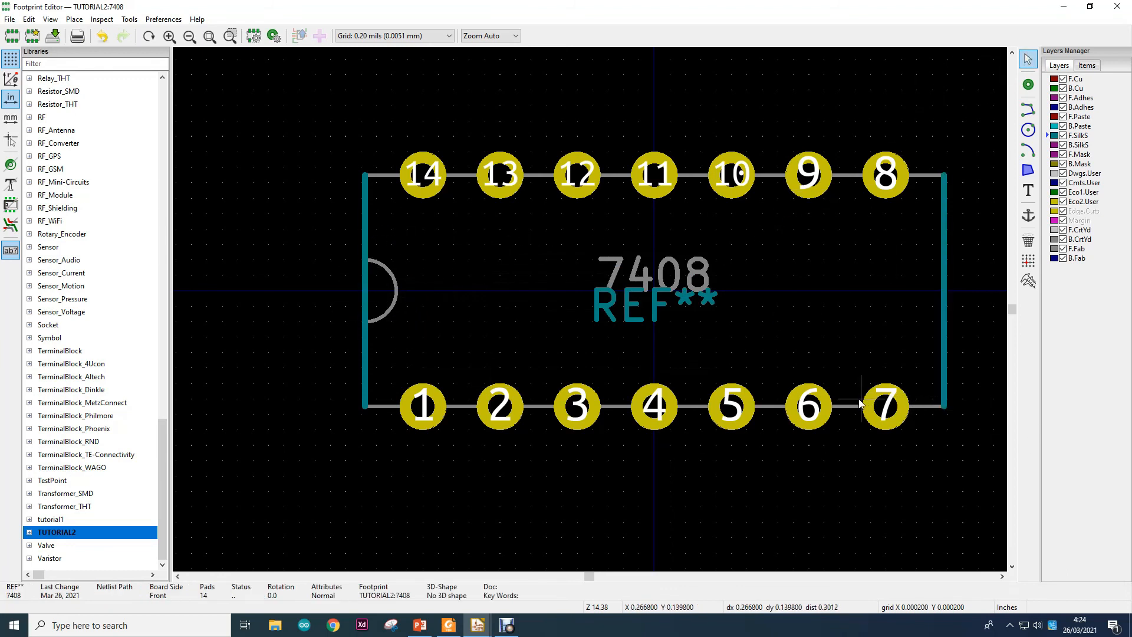
Step: Draw a pin 1 marker circle on F.SilkS just outside the corner near pad 1, with a radius of about 0.011 in
click(1028, 132)
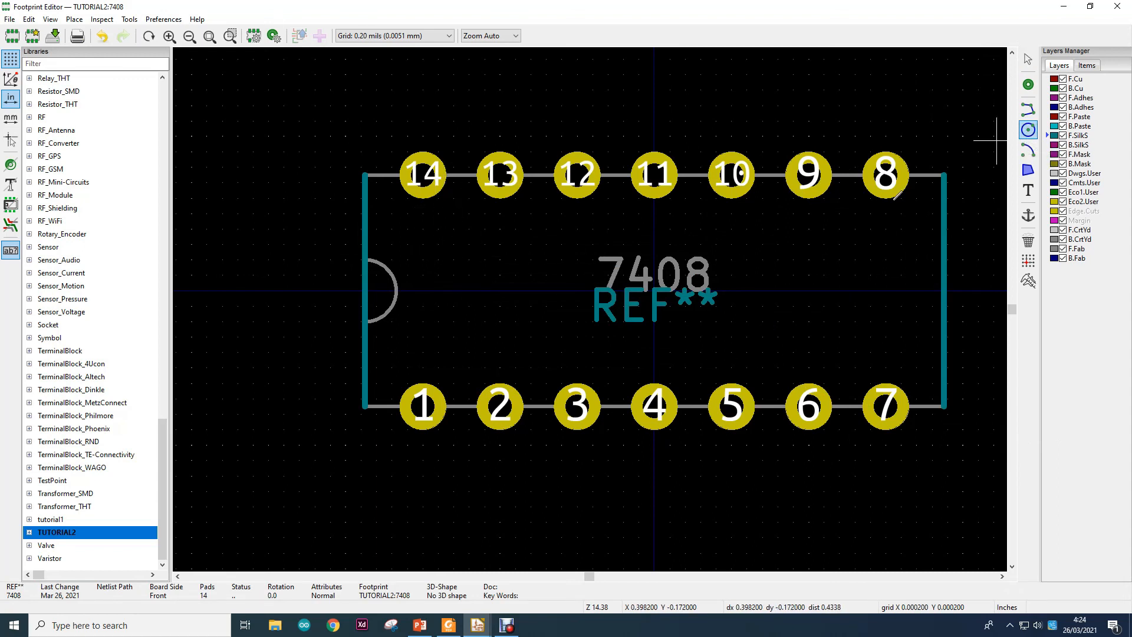
click(380, 427)
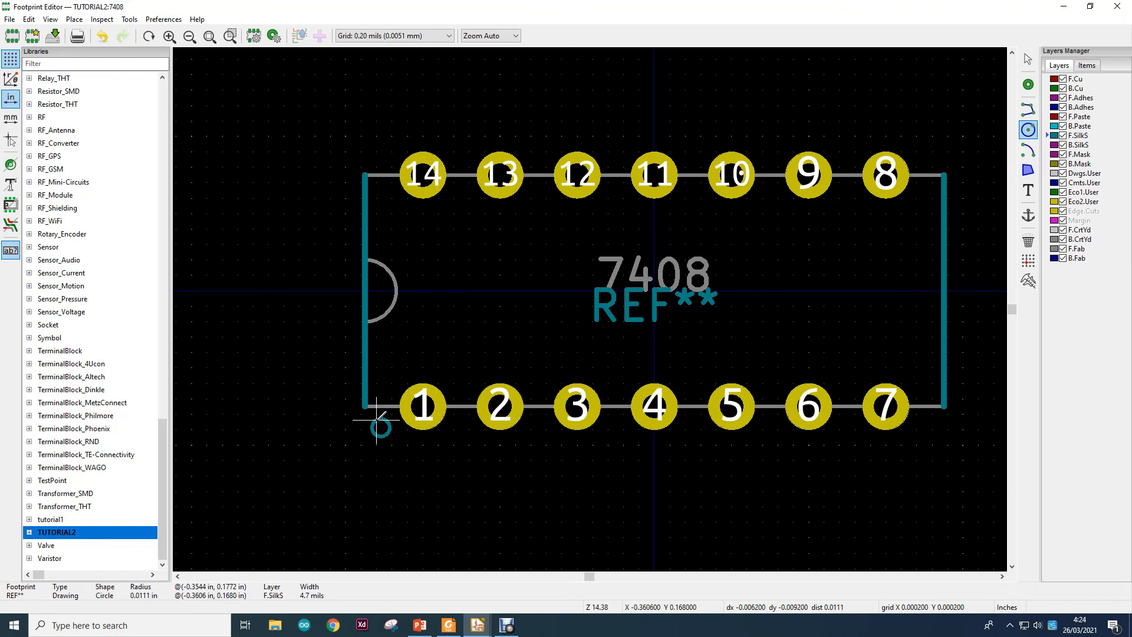
click(376, 420)
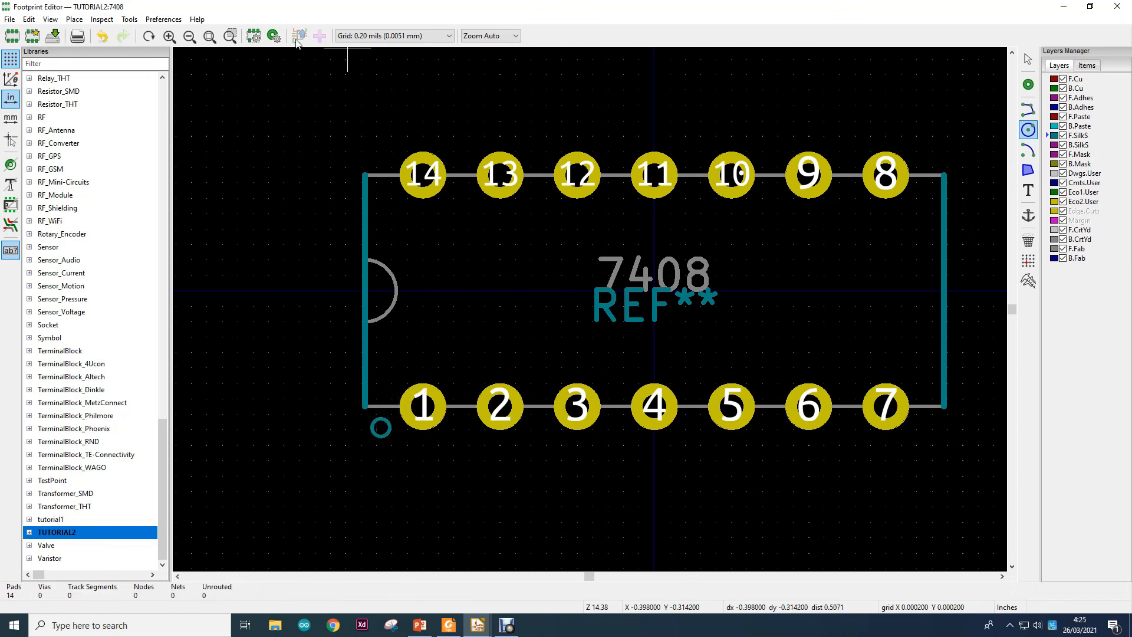
click(1028, 60)
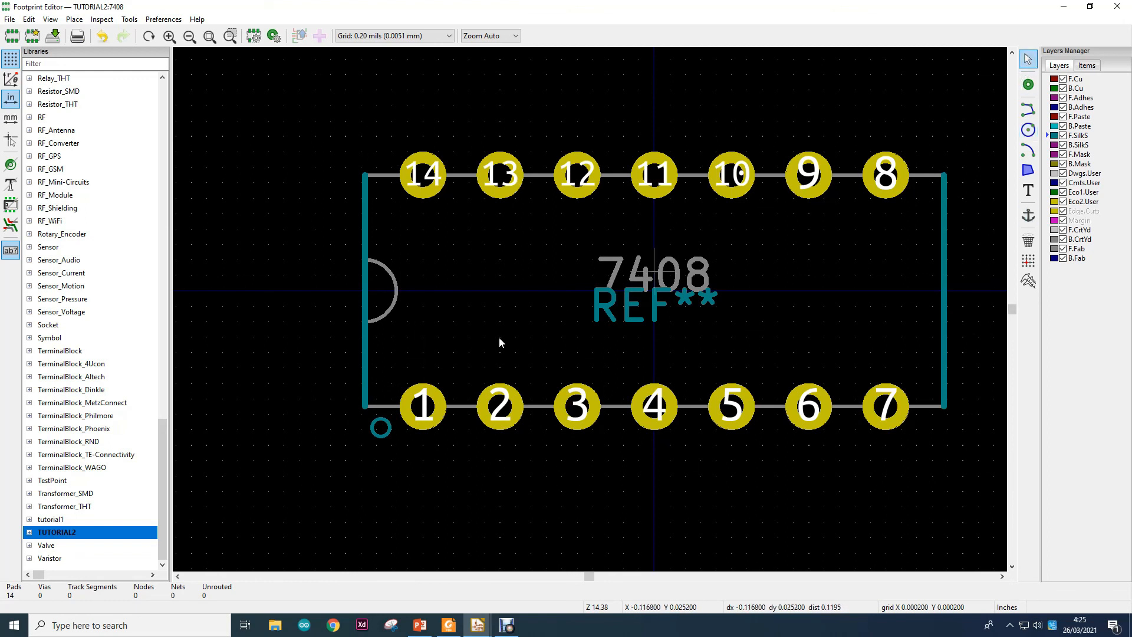
Step: Set the pin 1 marker circle's line thickness to 8 mils and save the footprint
double_click(382, 424)
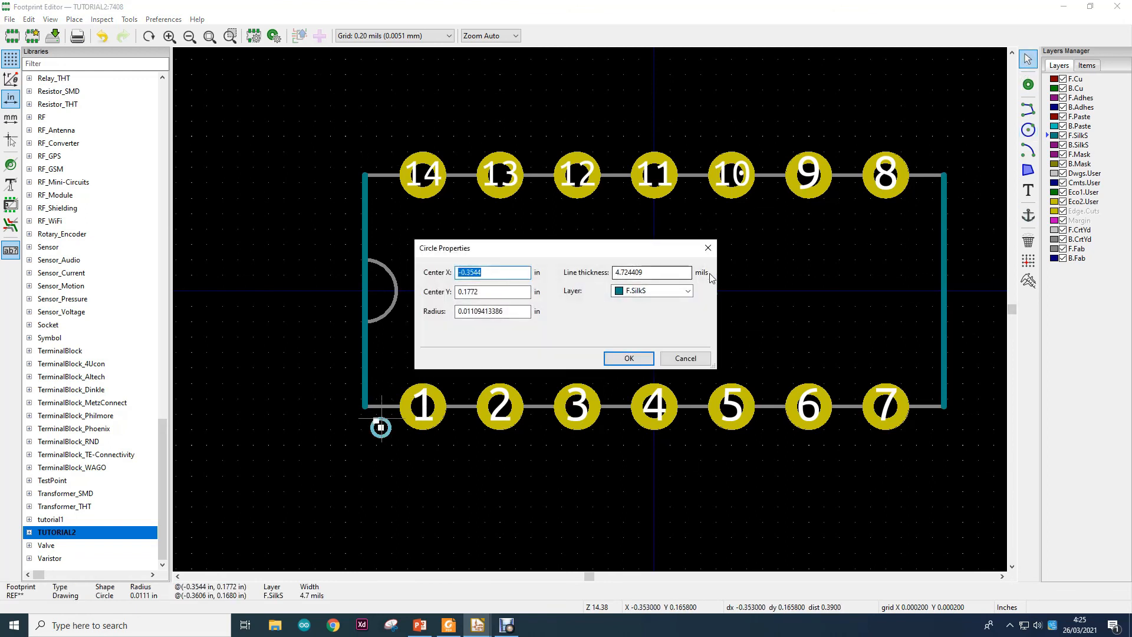
click(677, 272)
text(8)
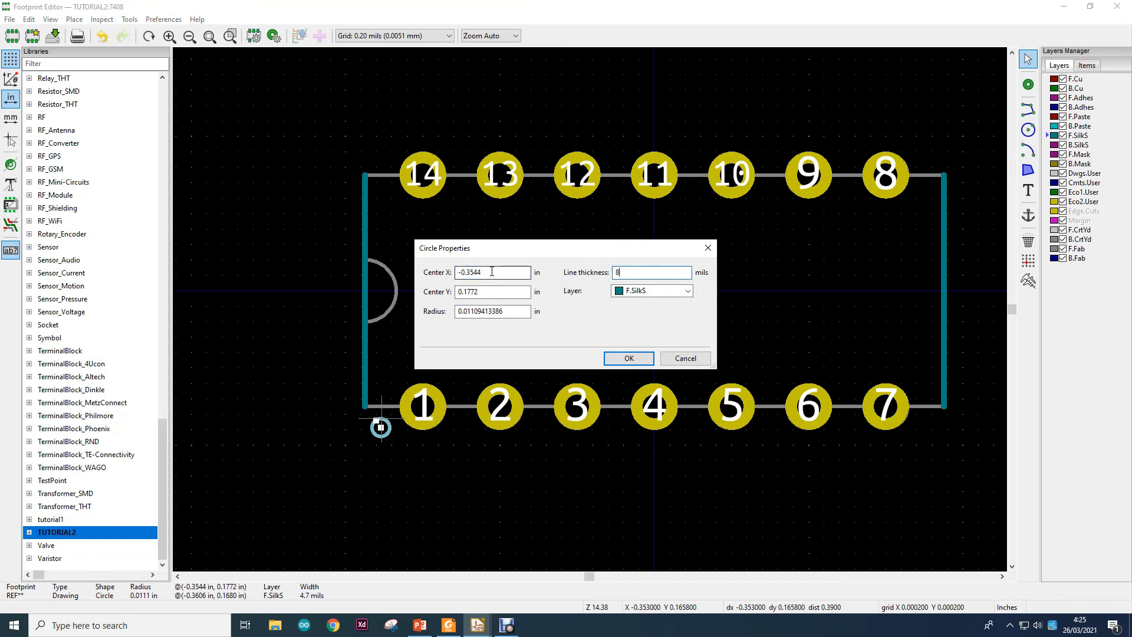
click(628, 358)
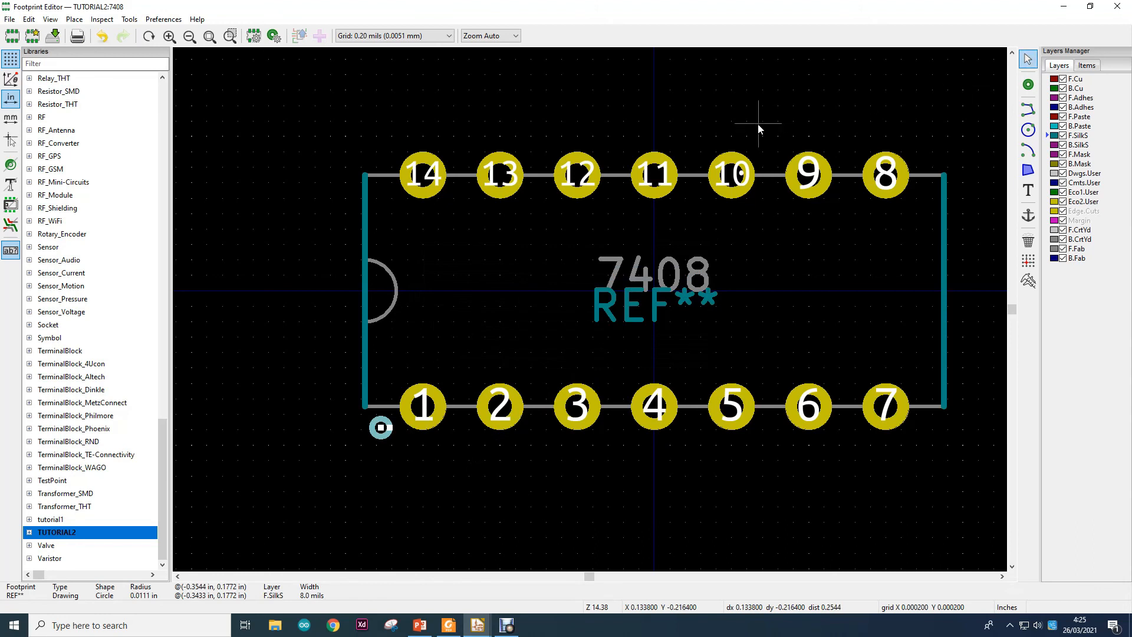
click(577, 377)
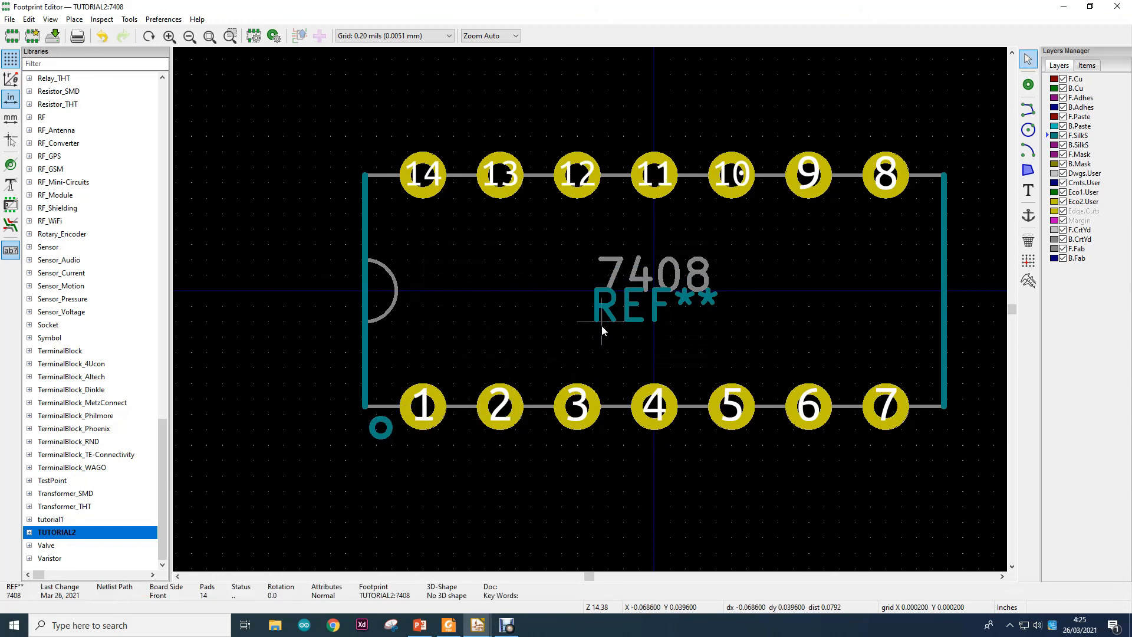
key(ctrl+s)
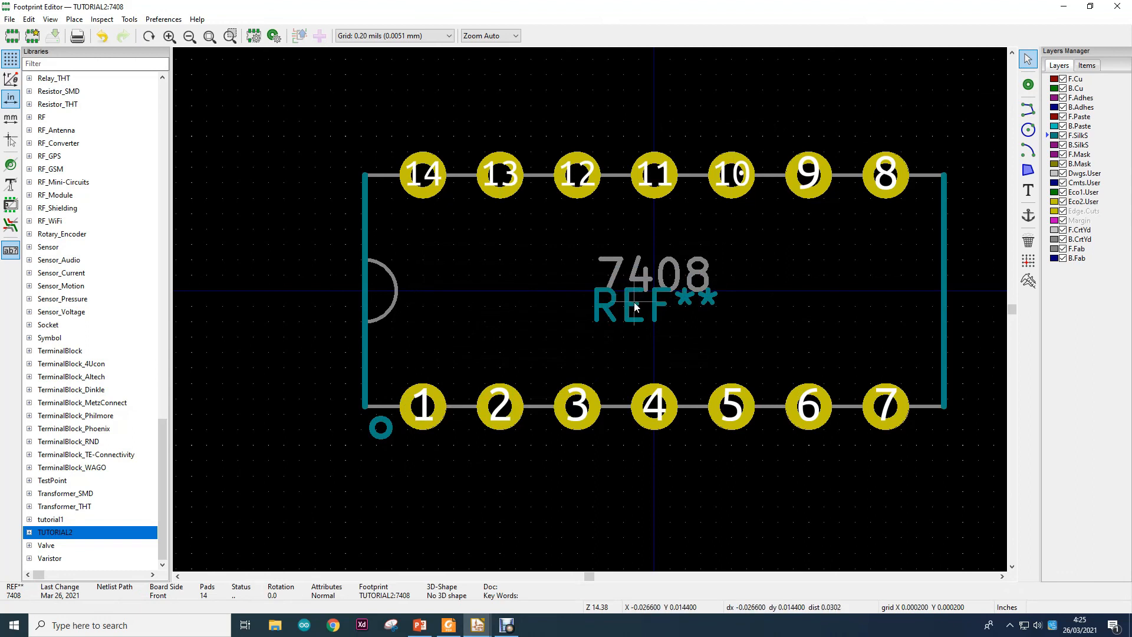
Step: Open the text properties of the REF** reference on F.SilkS
click(634, 305)
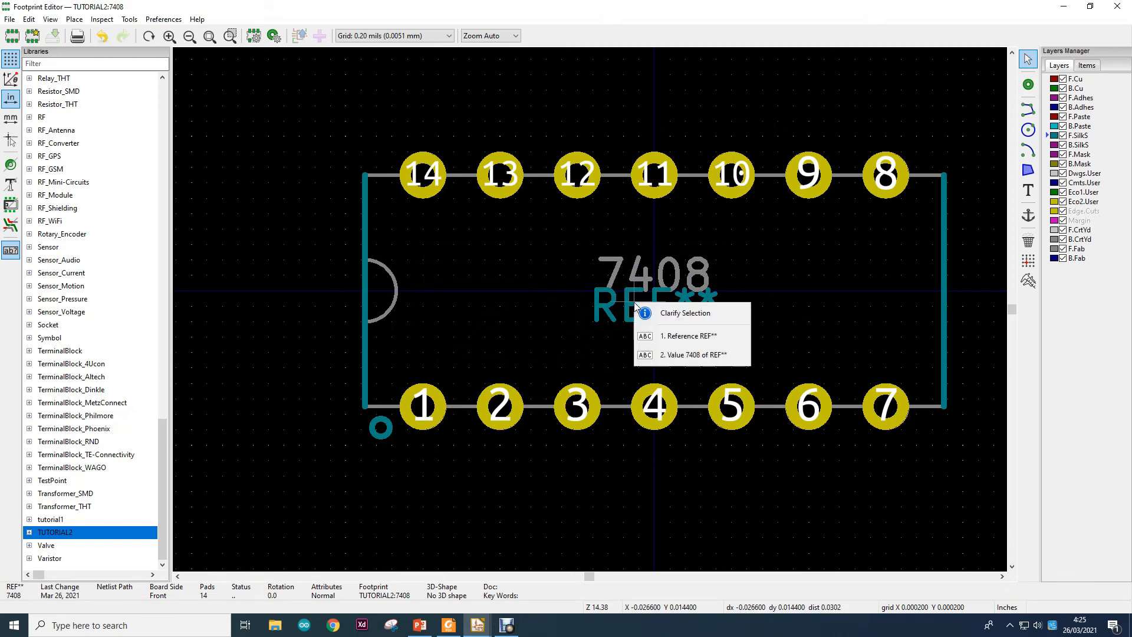
click(645, 337)
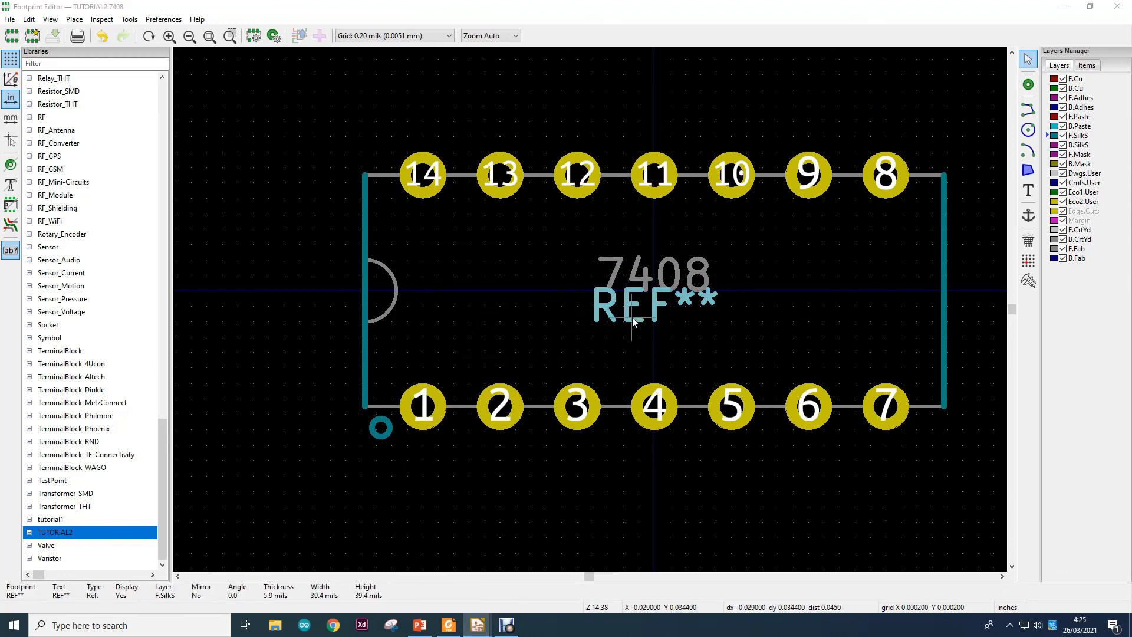
double_click(632, 317)
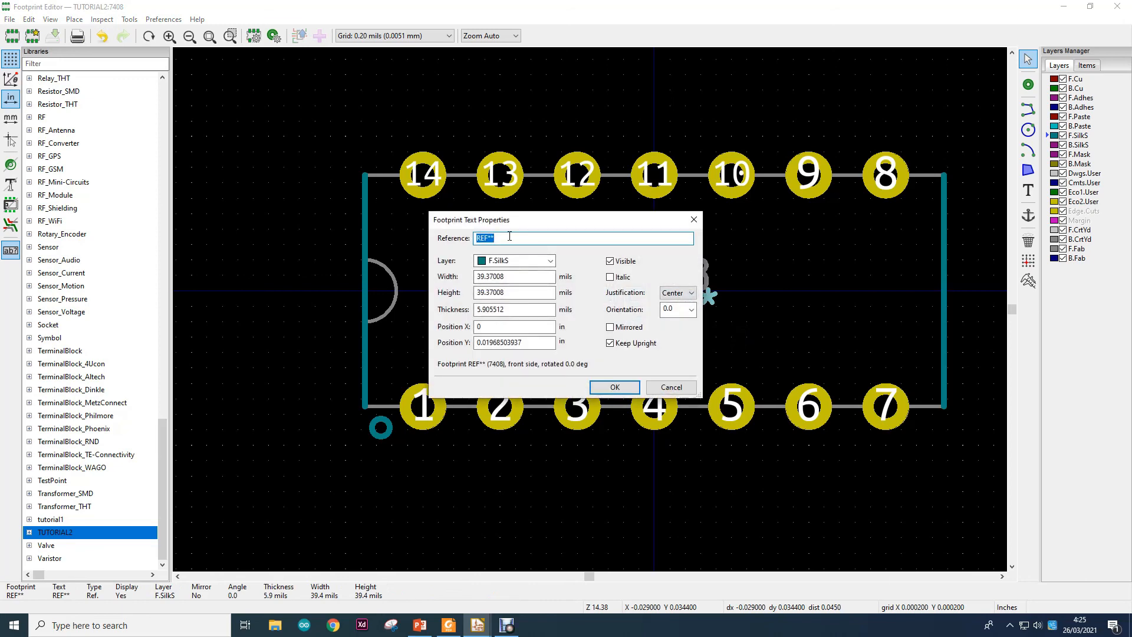
Step: Check the physical dimensions in the 7408 datasheet in Foxit Reader and the pin scheme slide in PowerPoint, returning to the Footprint Editor
click(450, 624)
scroll(410, 362, down, 3)
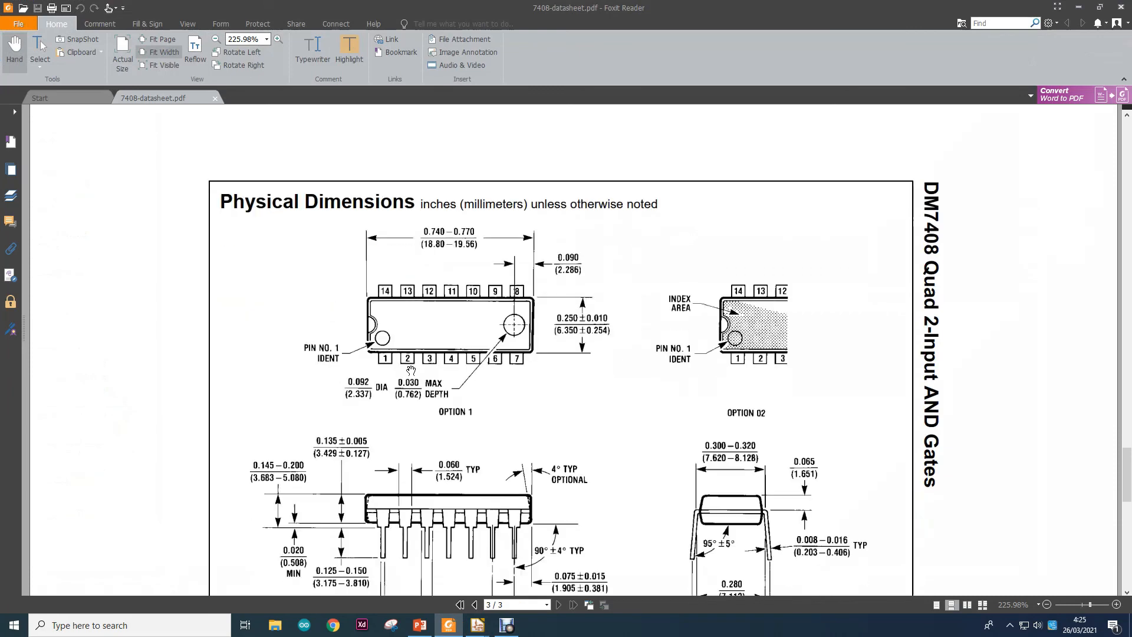
scroll(415, 372, up, 5)
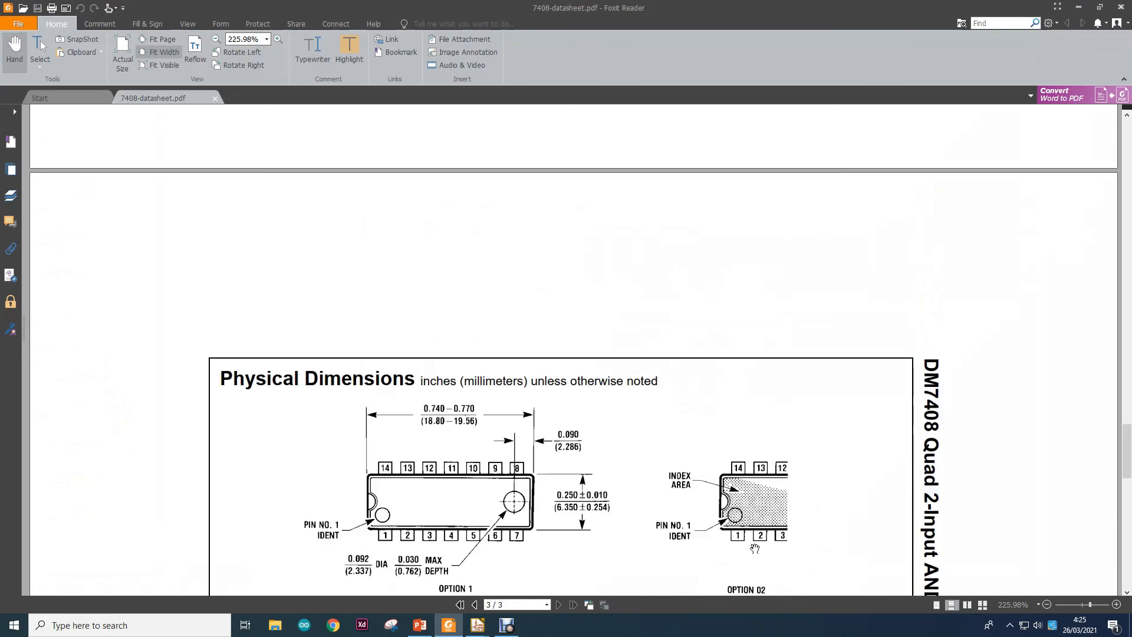
click(420, 625)
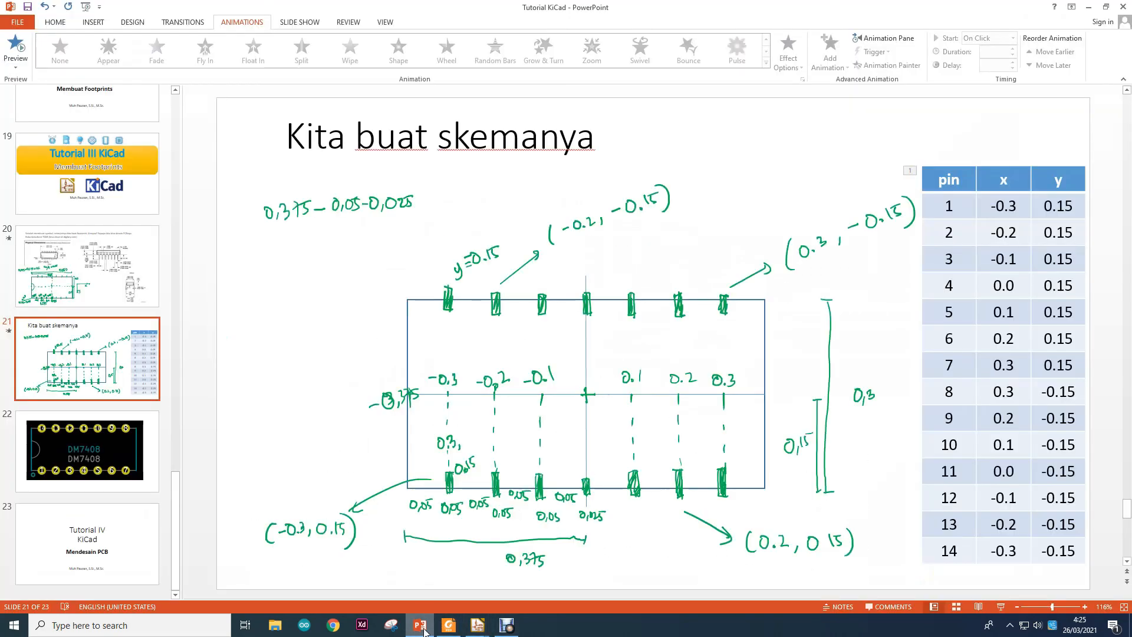
click(477, 627)
click(498, 575)
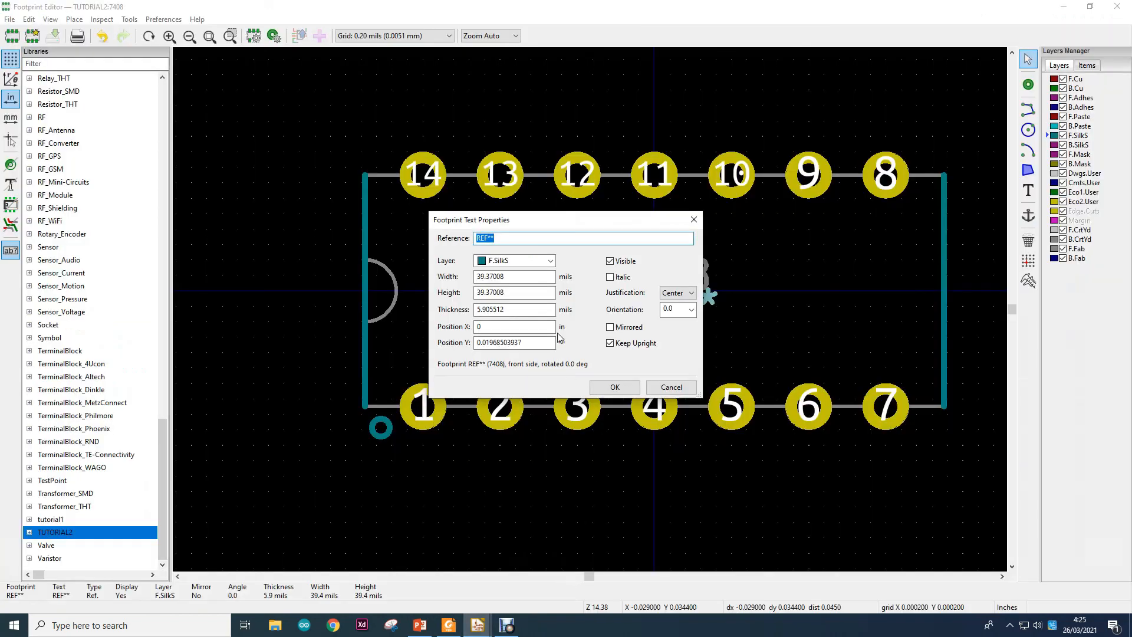